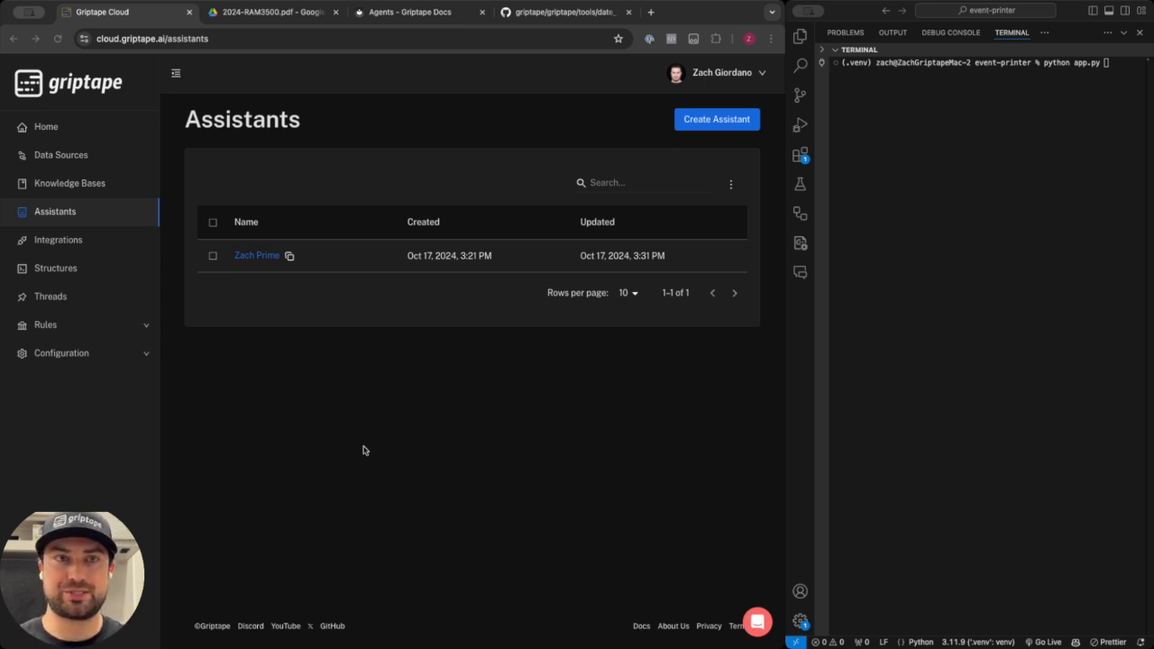
Create a new assistant named Demo.
{"action": "left_click", "coordinate": [415, 18]}
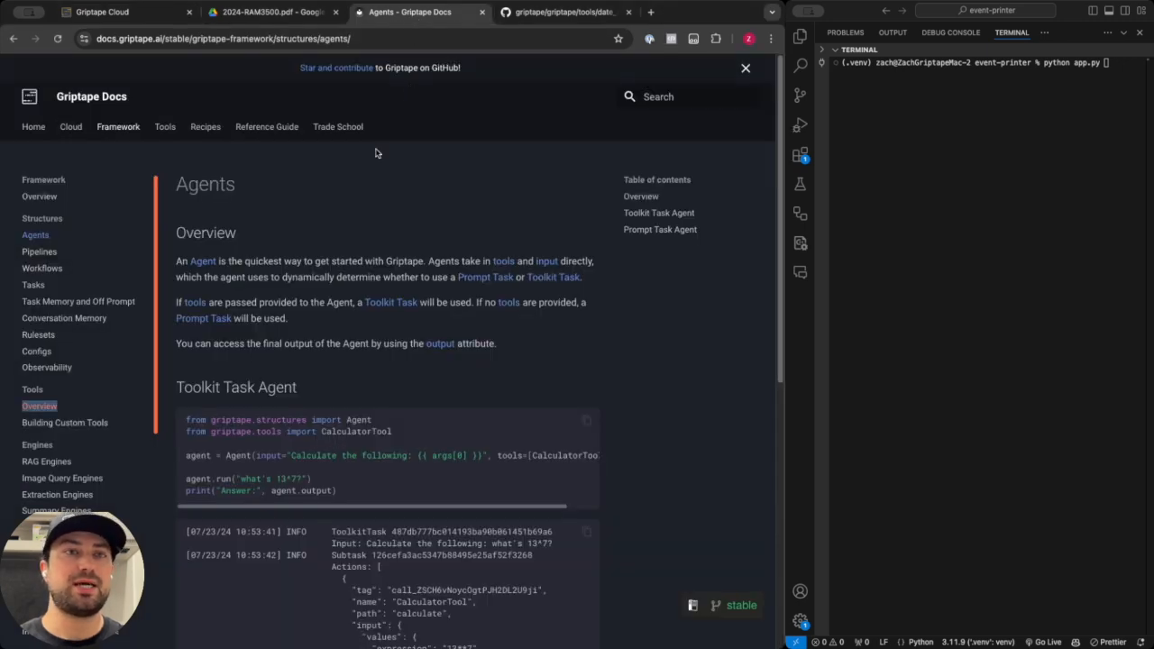
{"action": "left_click", "coordinate": [154, 20]}
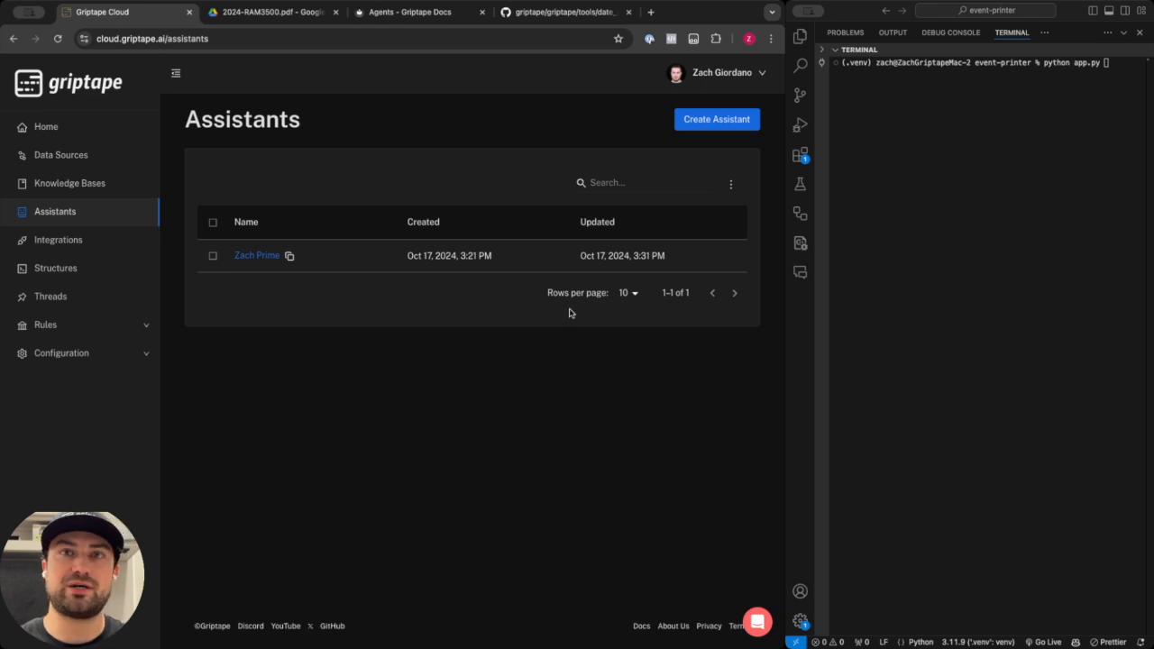
{"action": "left_click", "coordinate": [711, 121]}
{"action": "left_click", "coordinate": [357, 186]}
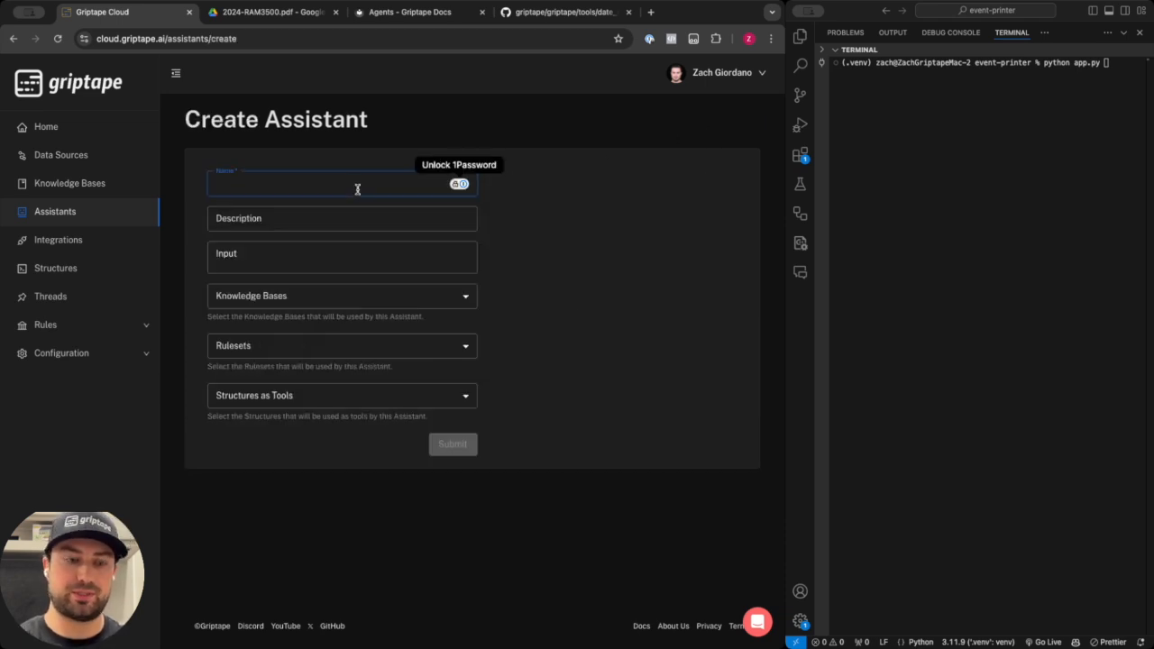
{"action": "type", "text": "Demo"}
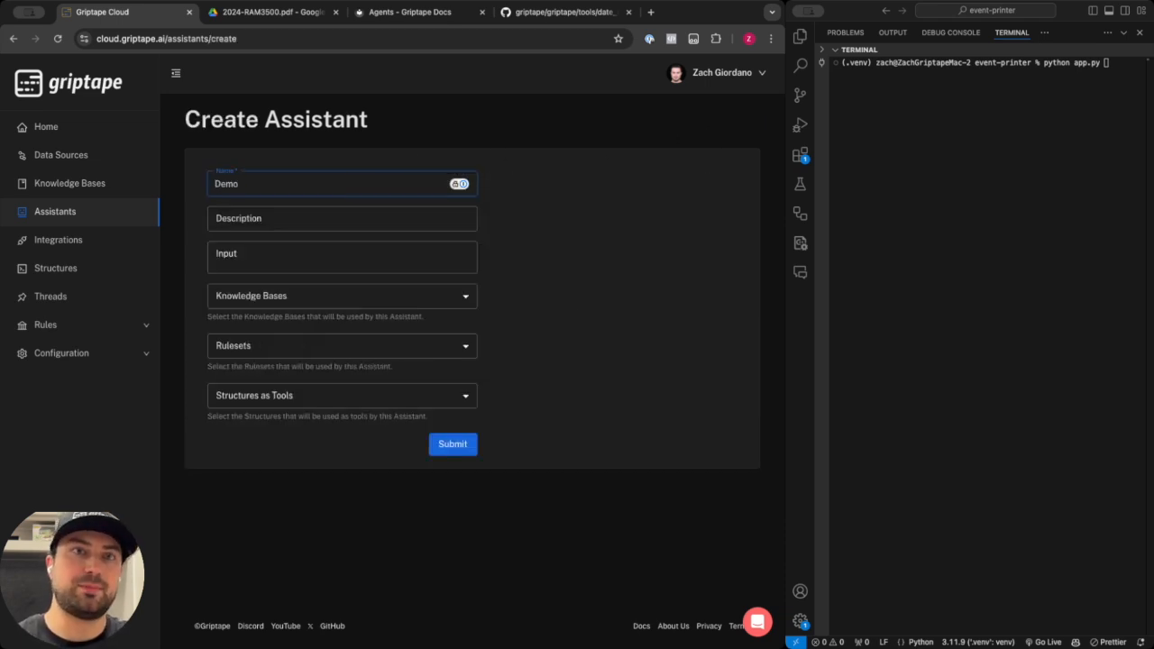
{"action": "left_click", "coordinate": [468, 445]}
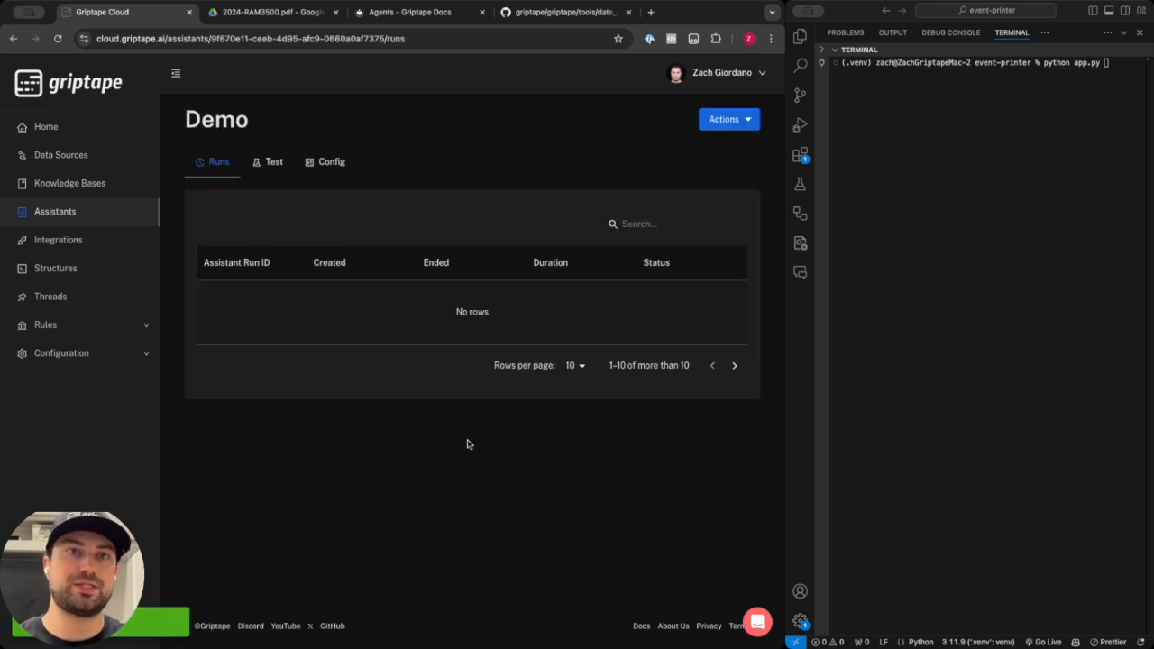
Test-run the assistant with the input "Hello, my name is" followed by the user's first name.
{"action": "left_click", "coordinate": [331, 166]}
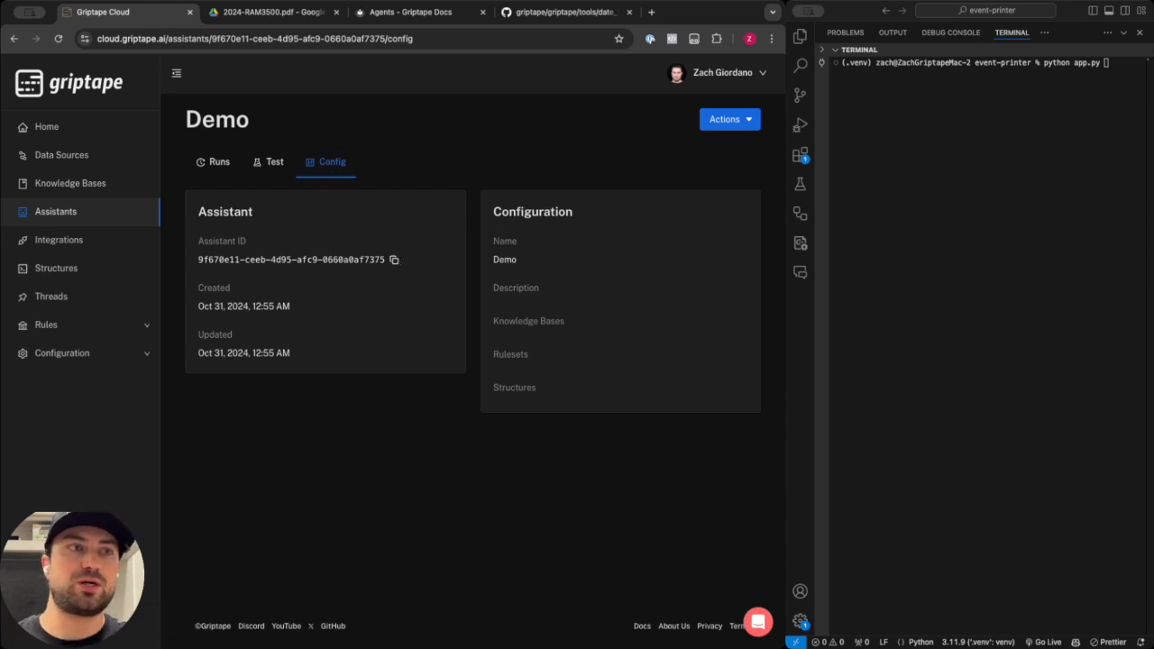
{"action": "left_click", "coordinate": [273, 166]}
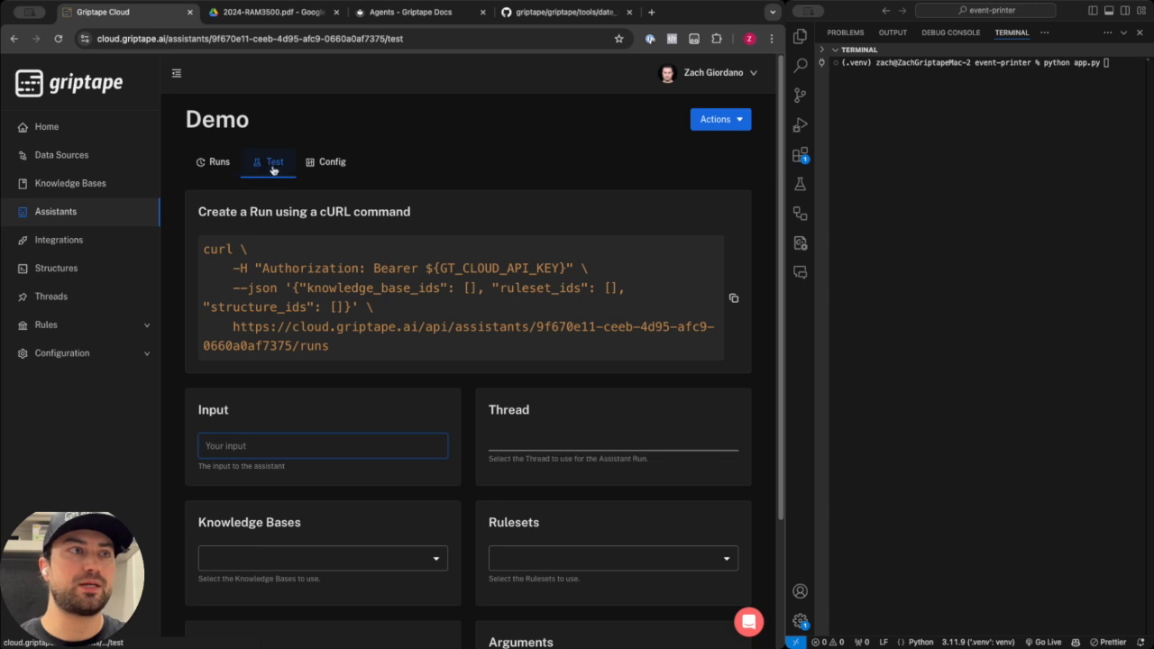
{"action": "scroll", "coordinate": [379, 276], "scroll_direction": "down", "scroll_amount": 4}
{"action": "scroll", "coordinate": [378, 281], "scroll_direction": "up", "scroll_amount": 1}
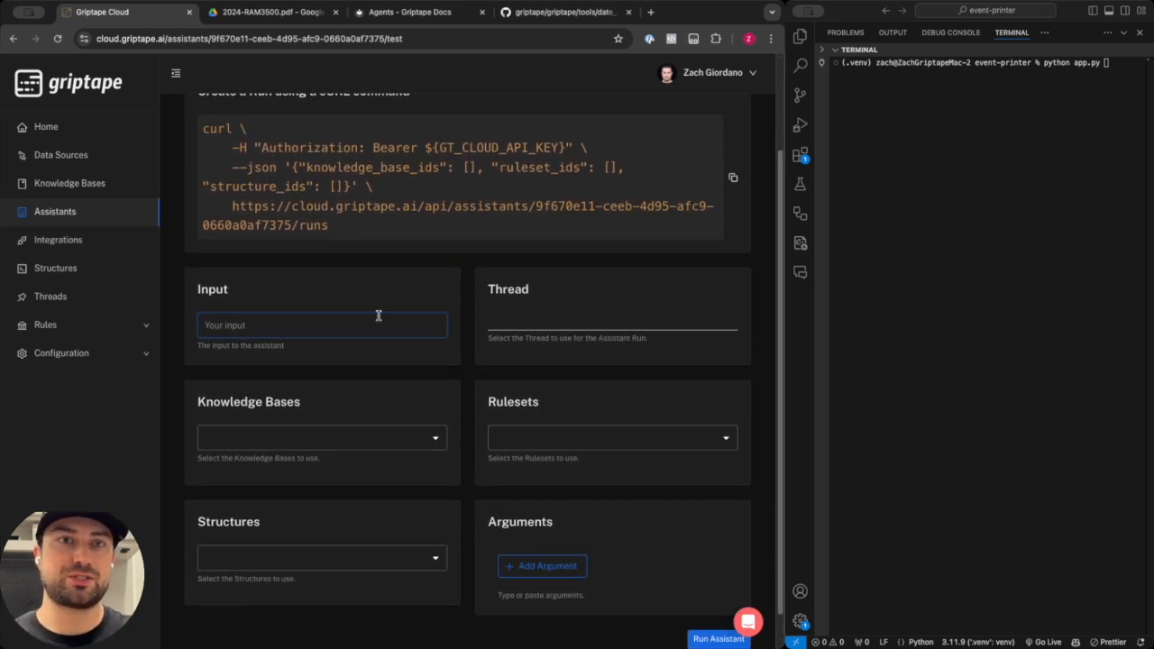
{"action": "type", "text": "H"}
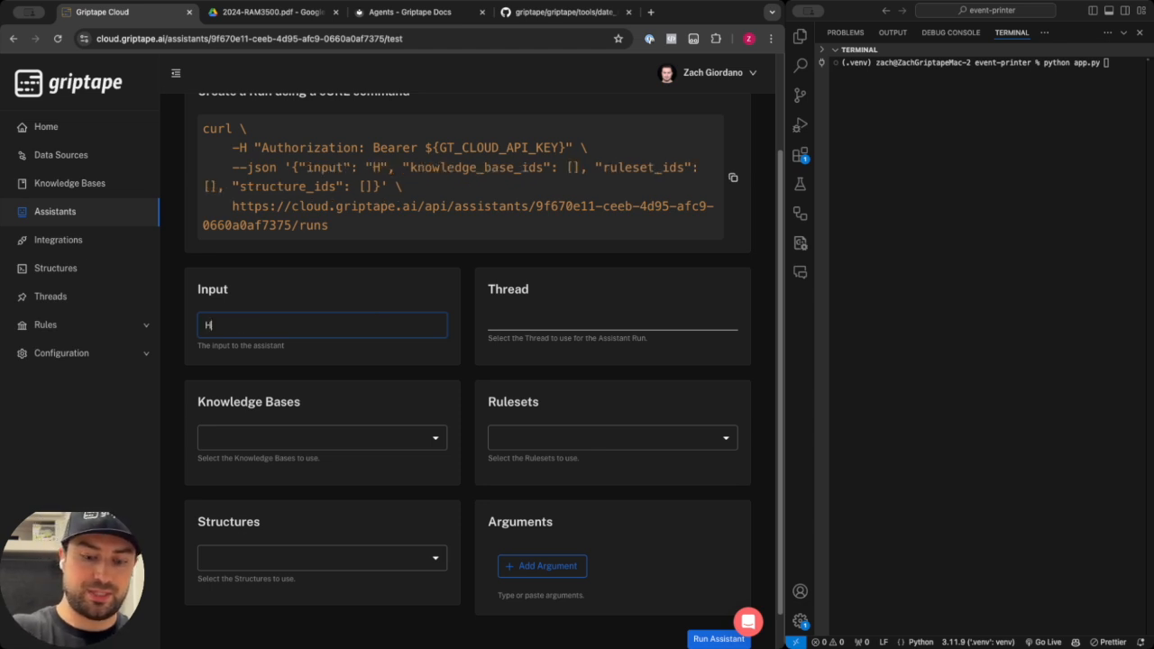
{"action": "type", "text": "ello, my name is Zach"}
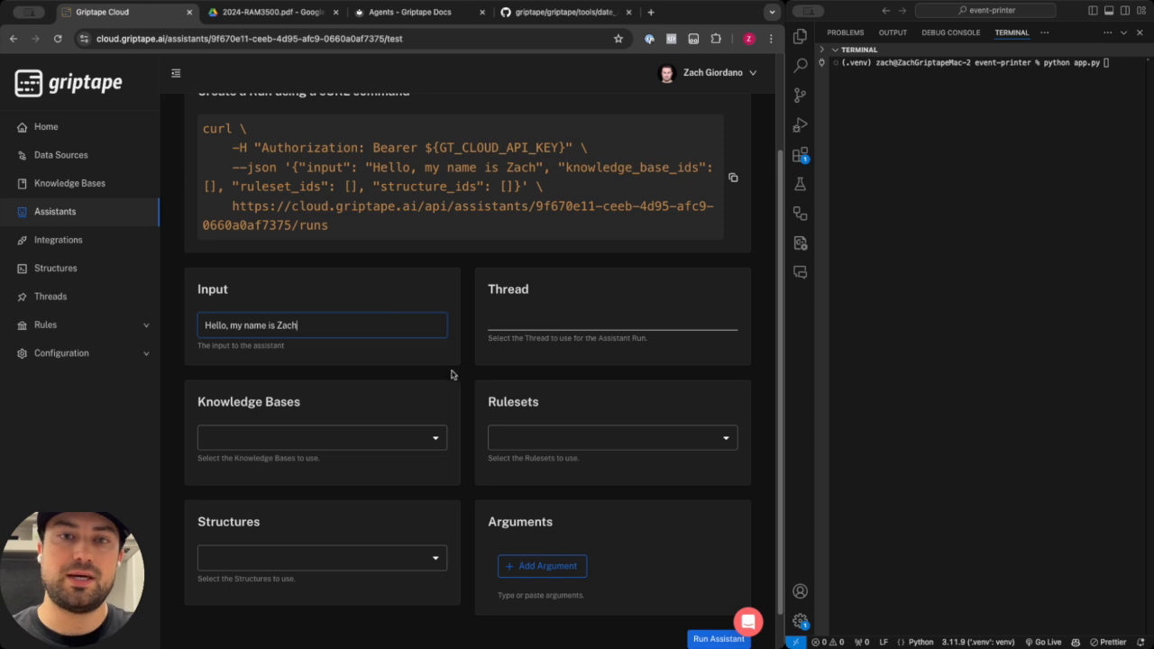
{"action": "scroll", "coordinate": [452, 375], "scroll_direction": "down", "scroll_amount": 1}
{"action": "left_click", "coordinate": [718, 598]}
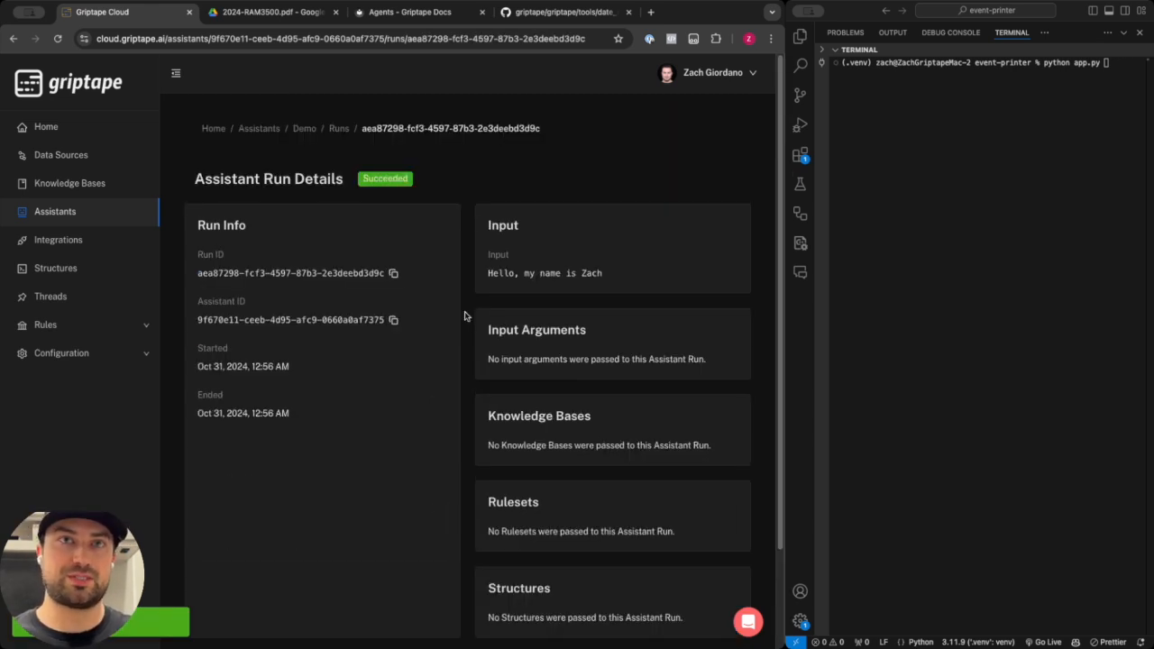
Review the run details and the assistant's output text.
{"action": "scroll", "coordinate": [465, 315], "scroll_direction": "down", "scroll_amount": 1}
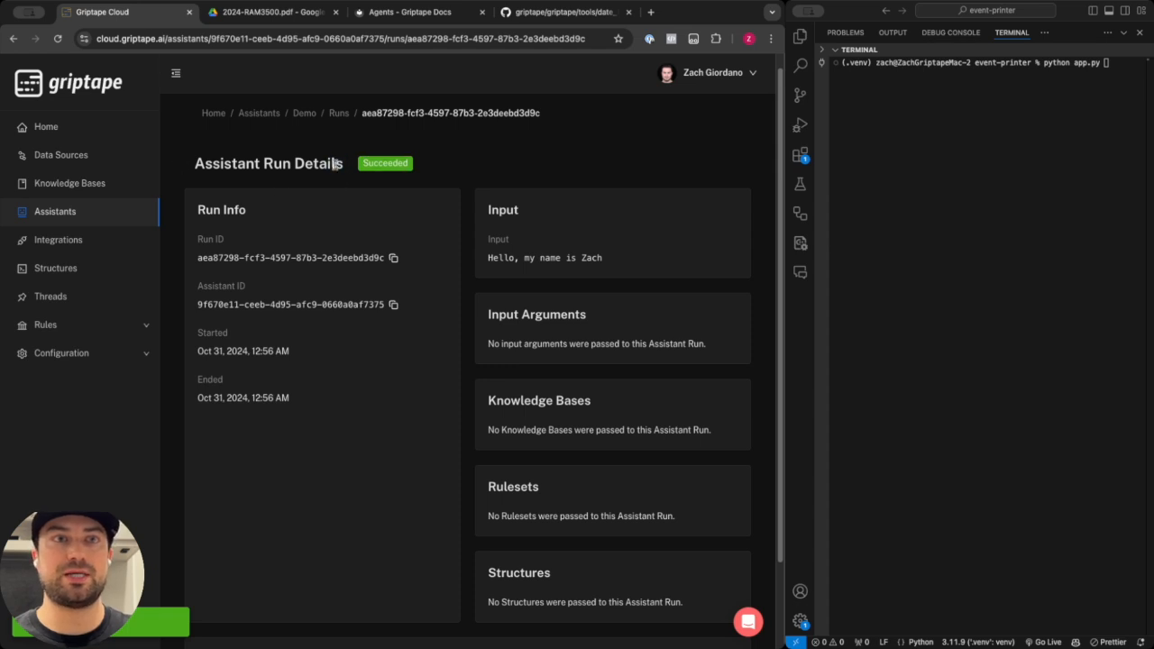
{"action": "scroll", "coordinate": [336, 163], "scroll_direction": "down", "scroll_amount": 2}
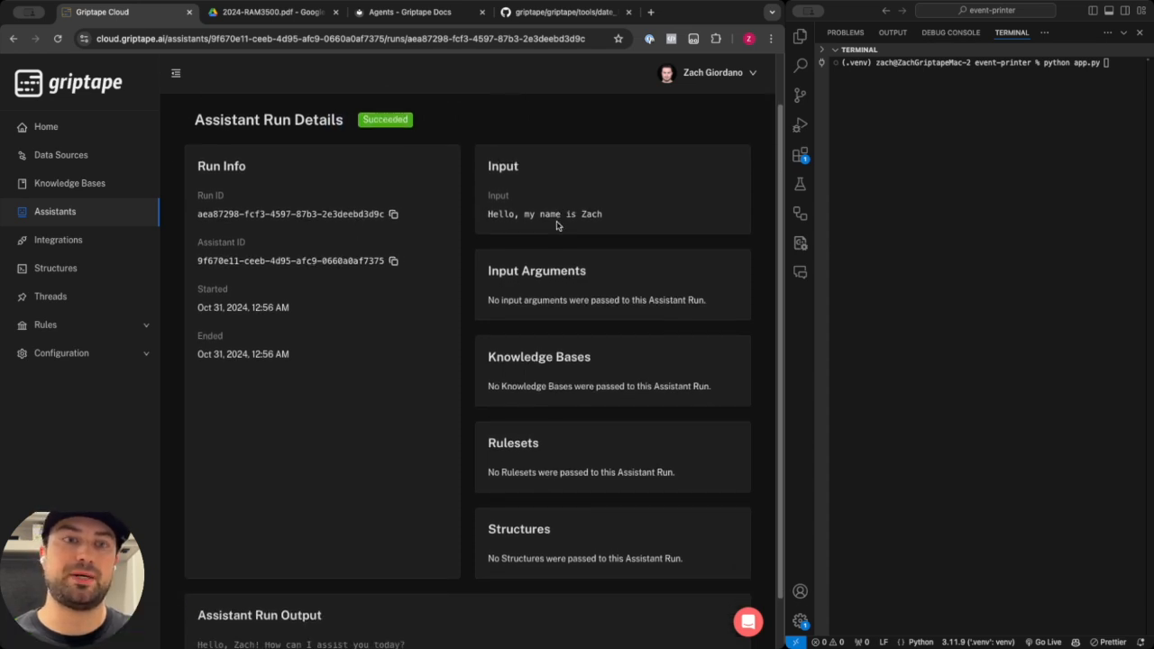
{"action": "scroll", "coordinate": [559, 225], "scroll_direction": "down", "scroll_amount": 3}
{"action": "left_click_drag", "start_coordinate": [424, 599], "coordinate": [203, 594]}
{"action": "left_click", "coordinate": [431, 592]}
{"action": "scroll", "coordinate": [430, 590], "scroll_direction": "up", "scroll_amount": 5}
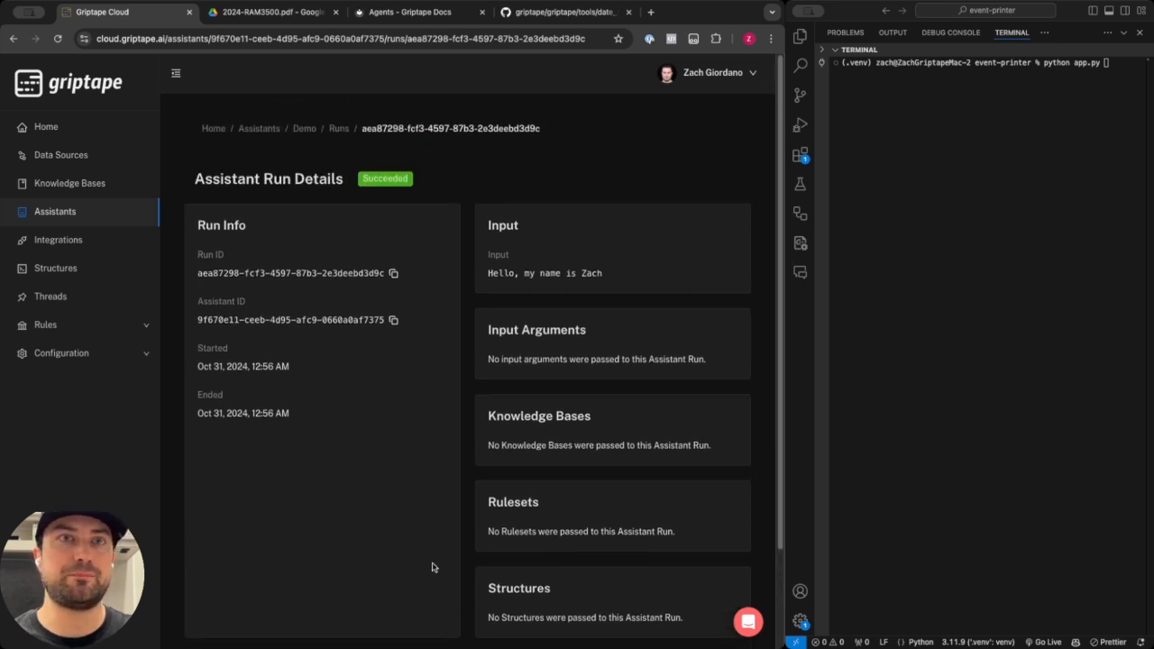
Return to the assistant's test form and set the input to "Hello, my name is {{ args[0] }}".
{"action": "left_click", "coordinate": [305, 129]}
{"action": "left_click", "coordinate": [286, 162]}
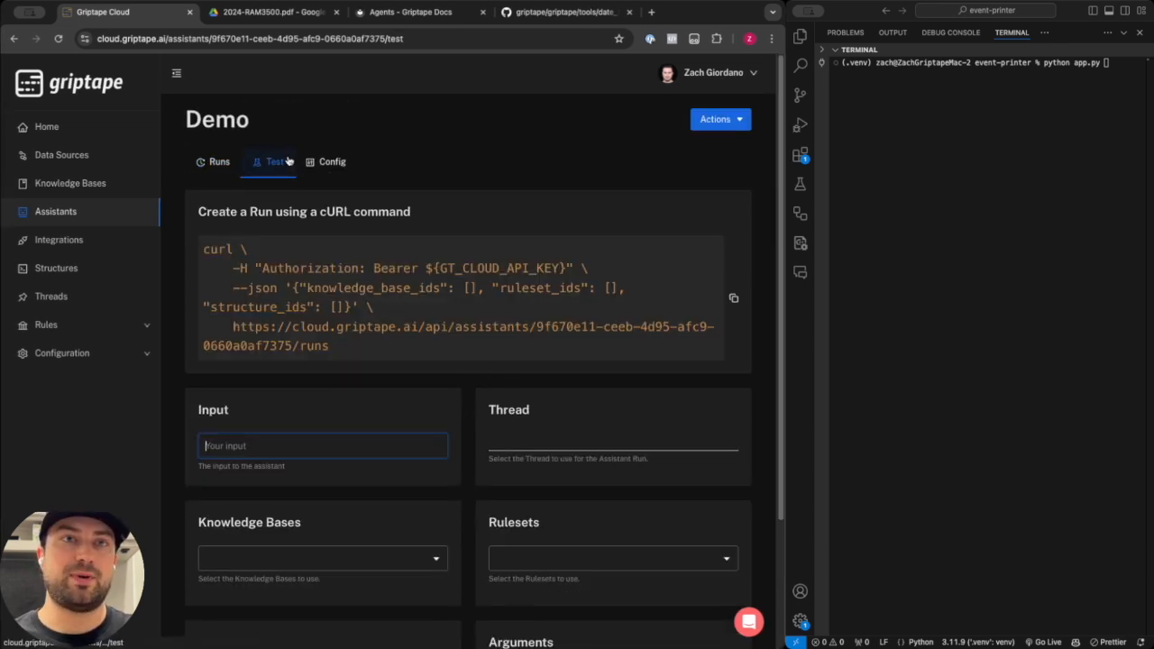
{"action": "scroll", "coordinate": [383, 281], "scroll_direction": "down", "scroll_amount": 2}
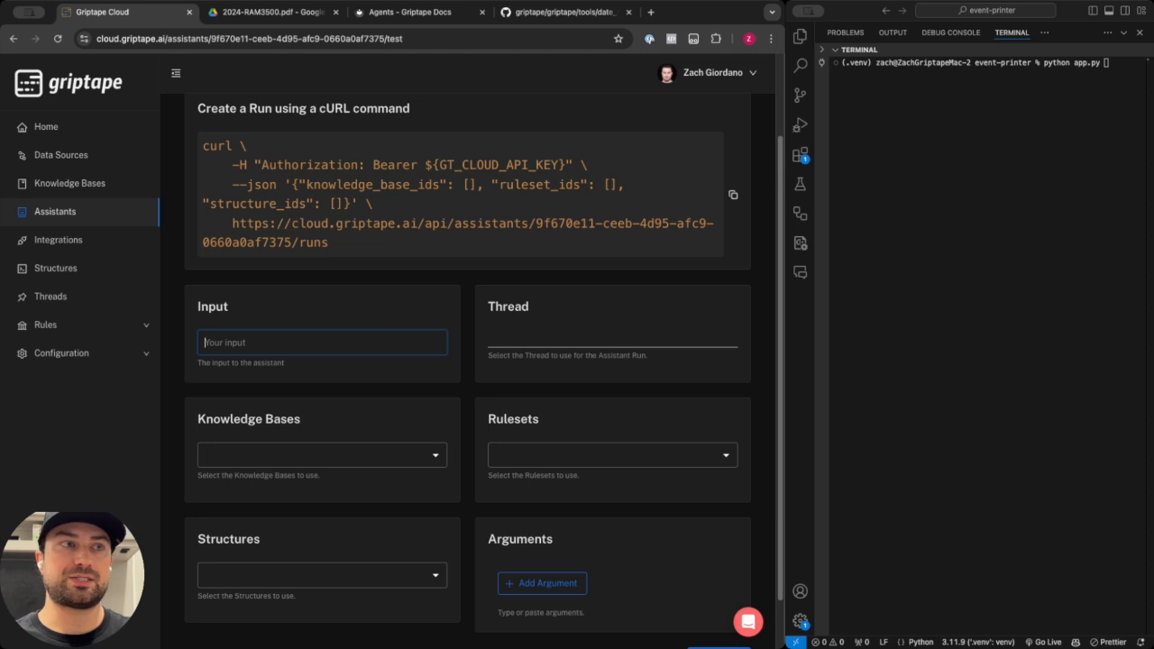
{"action": "key", "text": "super+Tab"}
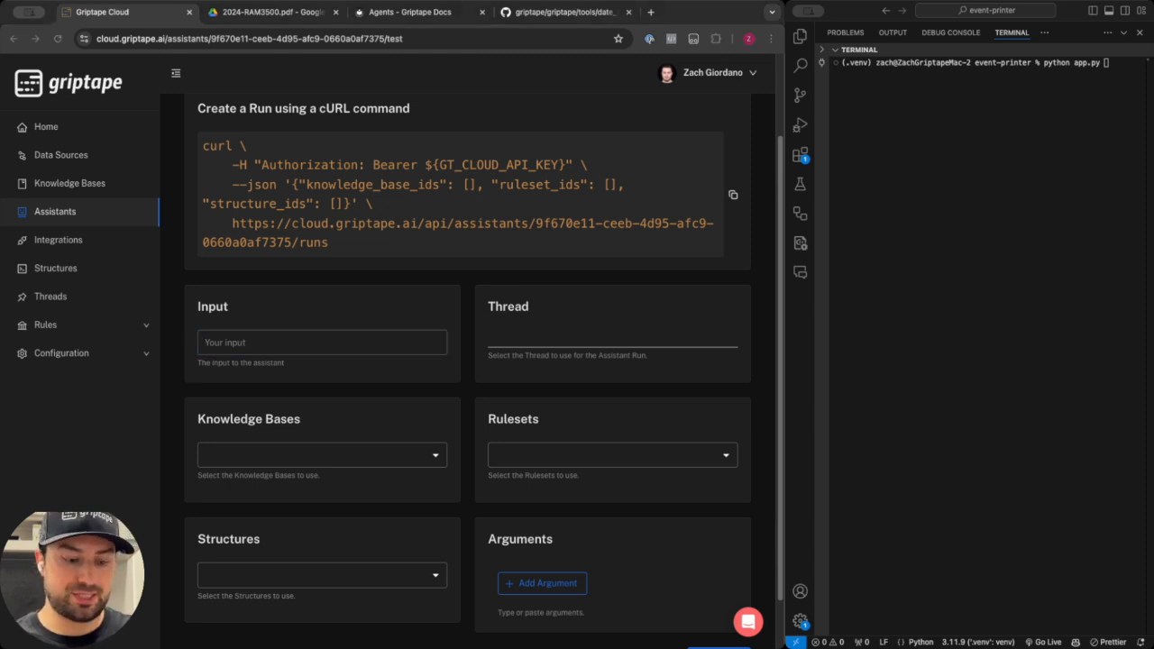
{"action": "left_click", "coordinate": [370, 342]}
{"action": "type", "text": "Hello, my name is {{ args[0] }}"}
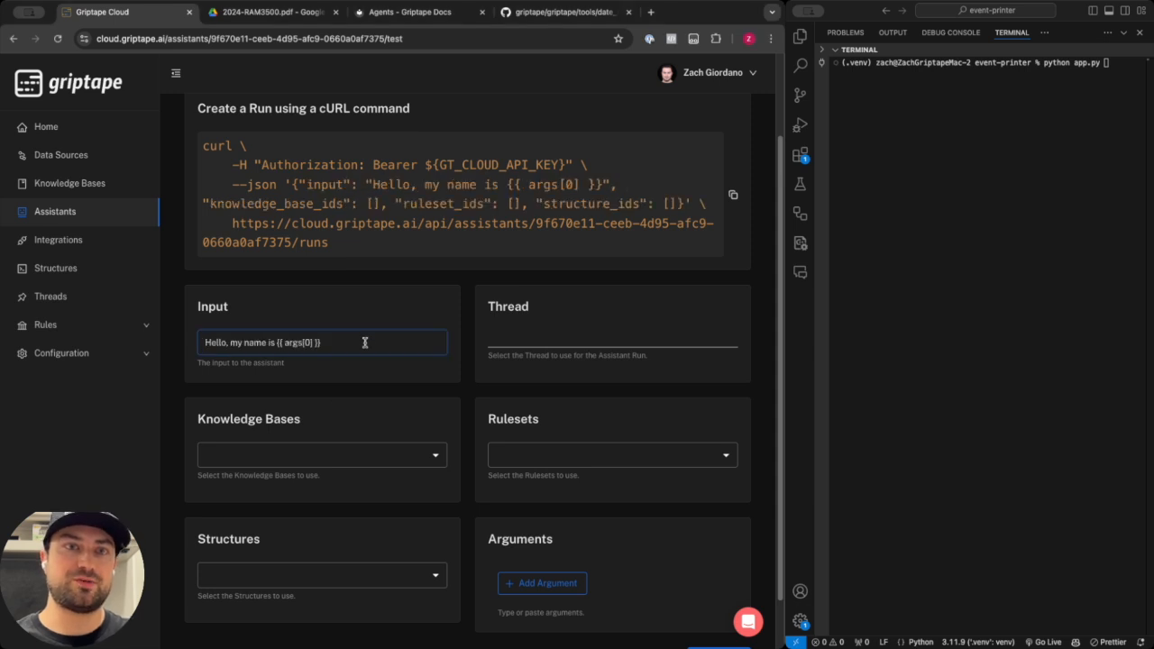
Add an argument holding the user's first name and run the assistant.
{"action": "scroll", "coordinate": [365, 343], "scroll_direction": "down", "scroll_amount": 1}
{"action": "scroll", "coordinate": [365, 343], "scroll_direction": "down", "scroll_amount": 1}
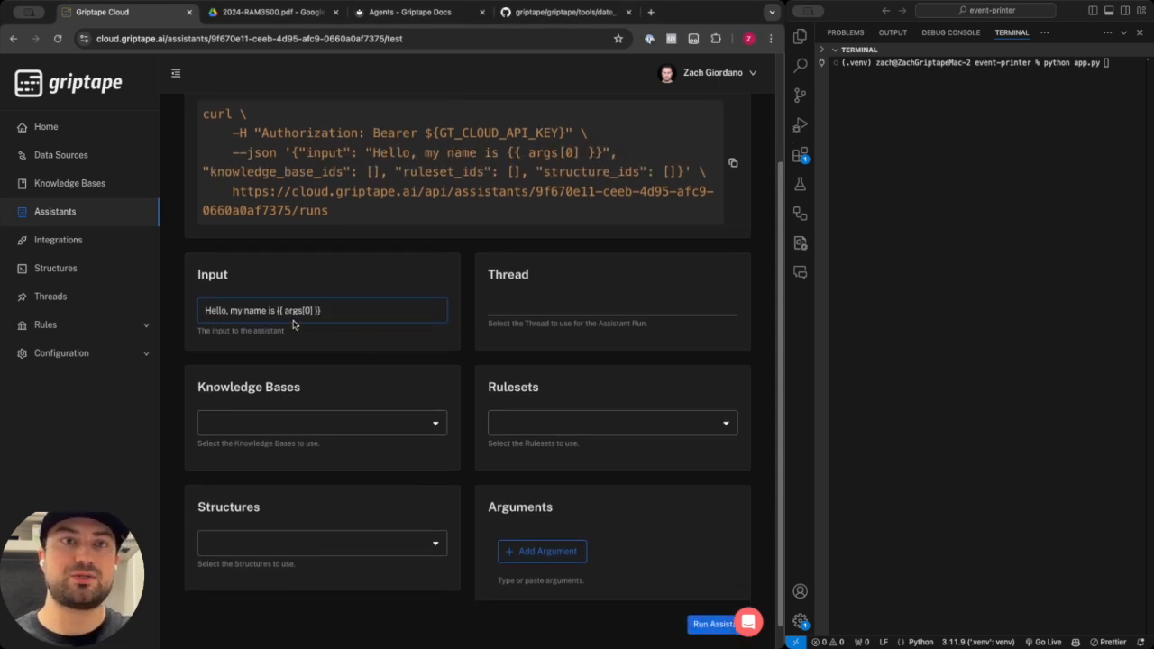
{"action": "left_click", "coordinate": [541, 550]}
{"action": "scroll", "coordinate": [542, 541], "scroll_direction": "down", "scroll_amount": 3}
{"action": "type", "text": "Zach"}
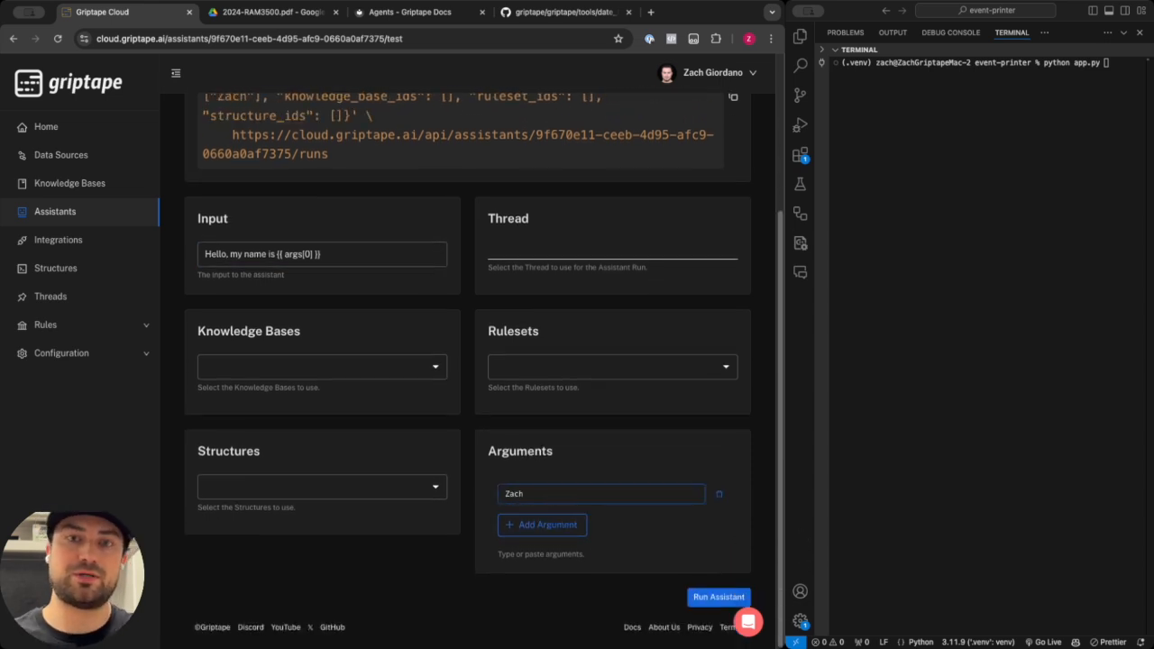
{"action": "left_click", "coordinate": [719, 597]}
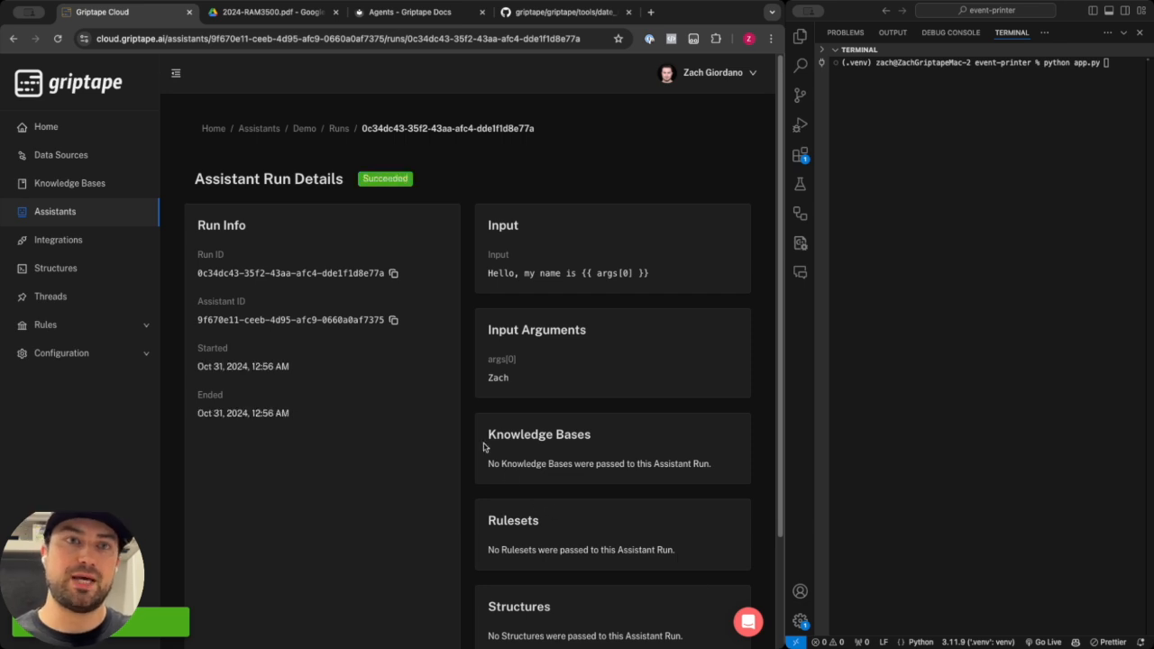
Review the templated run's output, then reopen the assistant's test form.
{"action": "scroll", "coordinate": [494, 456], "scroll_direction": "down", "scroll_amount": 3}
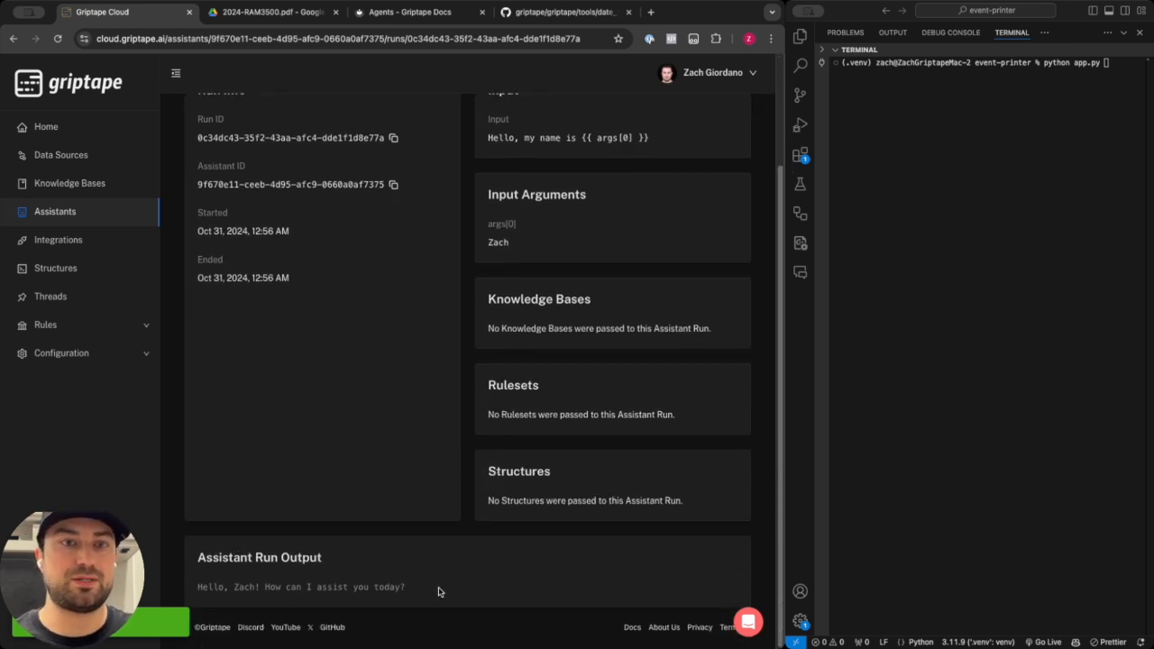
{"action": "scroll", "coordinate": [436, 592], "scroll_direction": "up", "scroll_amount": 3}
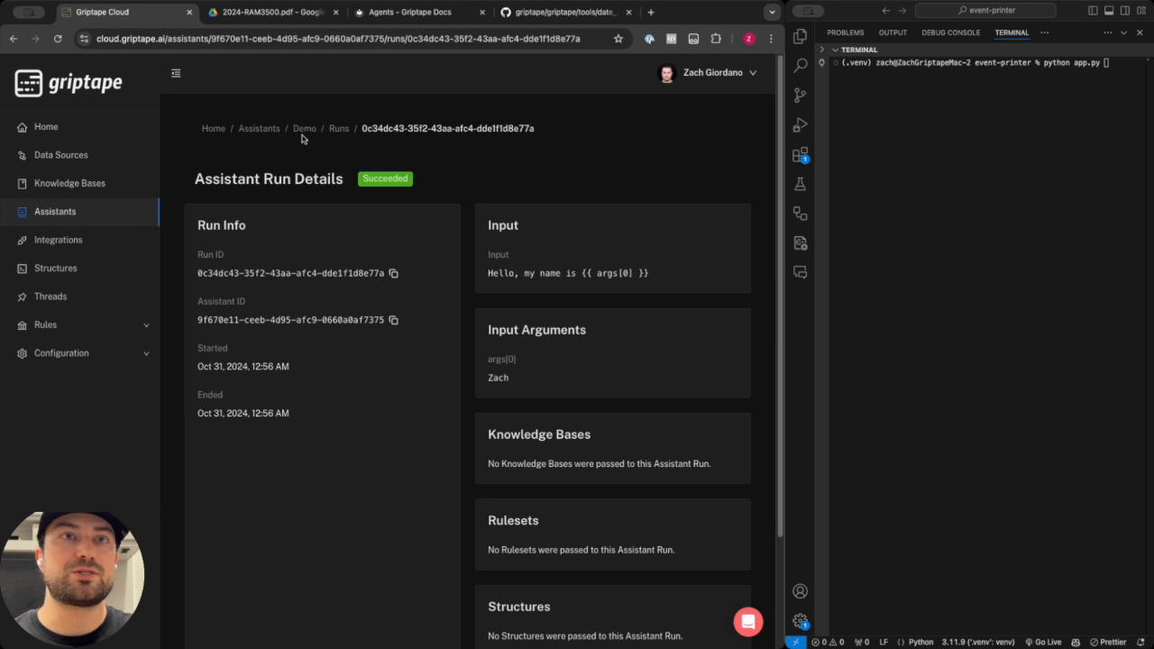
{"action": "left_click", "coordinate": [304, 132]}
{"action": "left_click", "coordinate": [271, 162]}
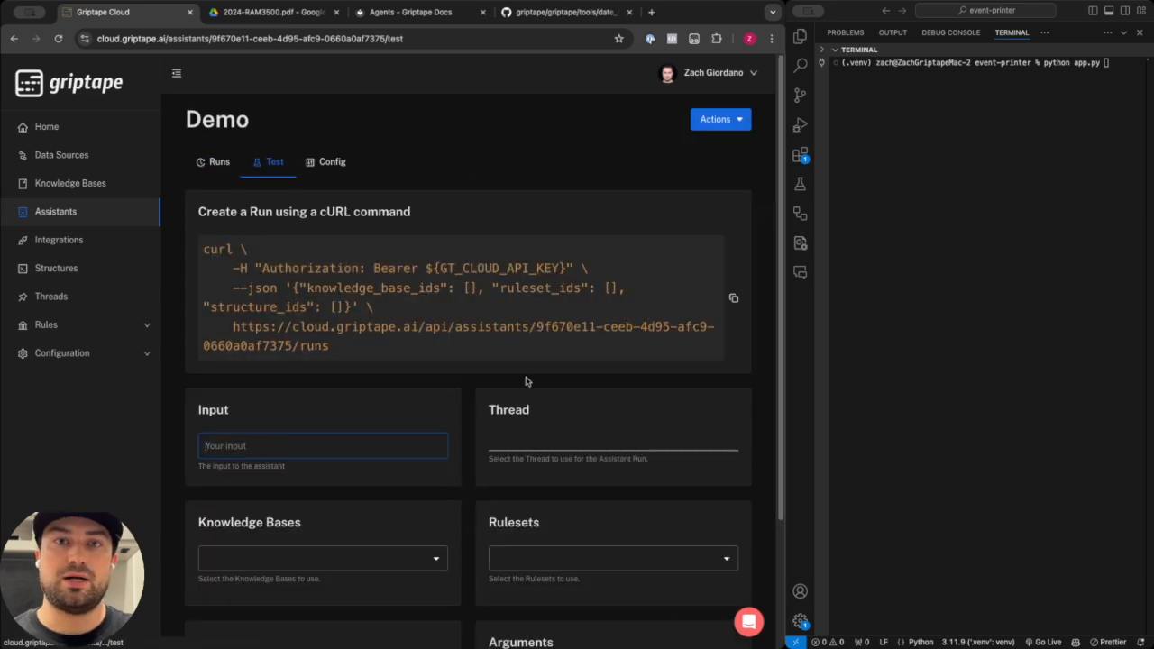
{"action": "scroll", "coordinate": [465, 397], "scroll_direction": "down", "scroll_amount": 1}
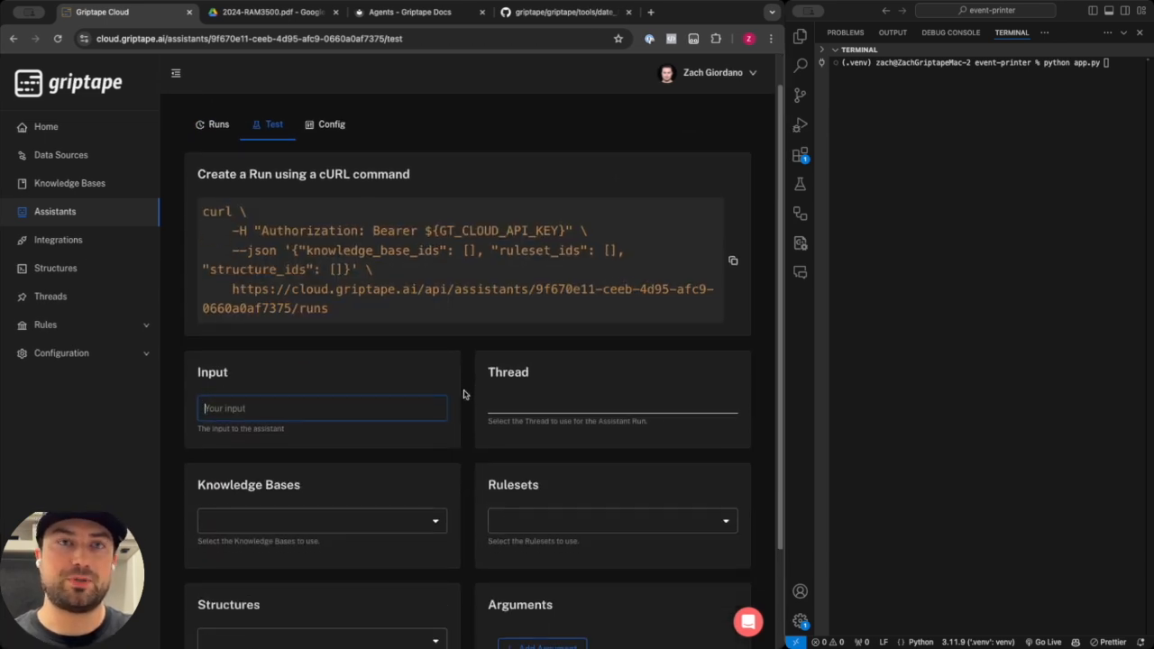
{"action": "scroll", "coordinate": [465, 394], "scroll_direction": "down", "scroll_amount": 3}
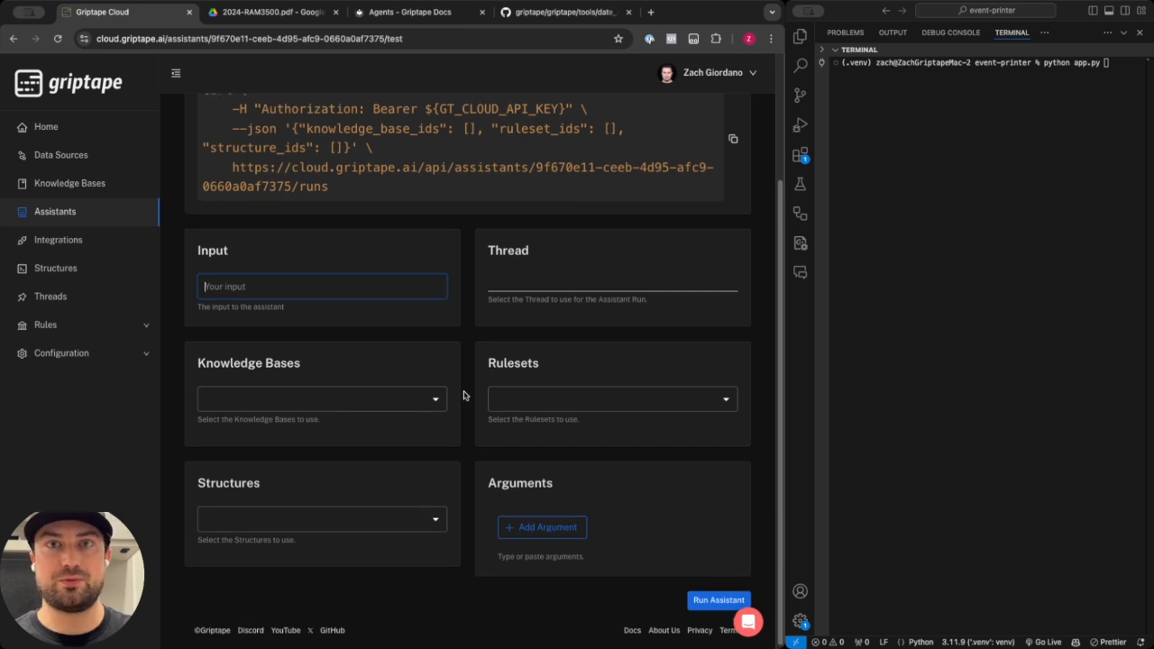
{"action": "scroll", "coordinate": [425, 366], "scroll_direction": "up", "scroll_amount": 5}
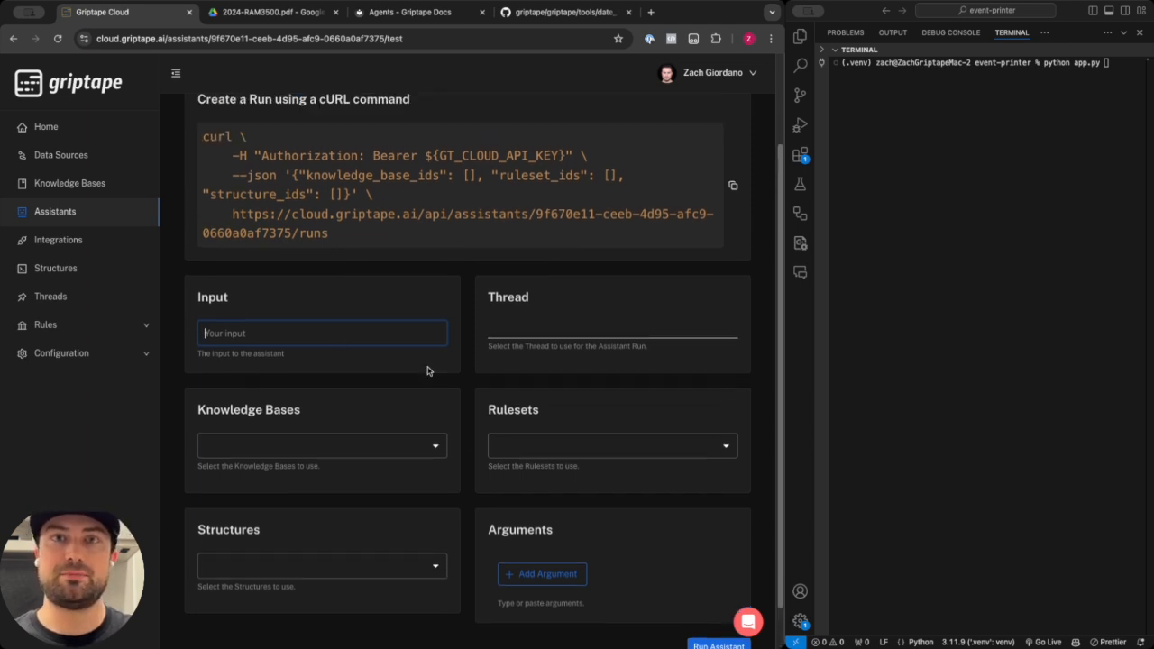
Edit the assistant to use the 2024 Ram 3500 KB knowledge base and update it.
{"action": "left_click", "coordinate": [330, 158]}
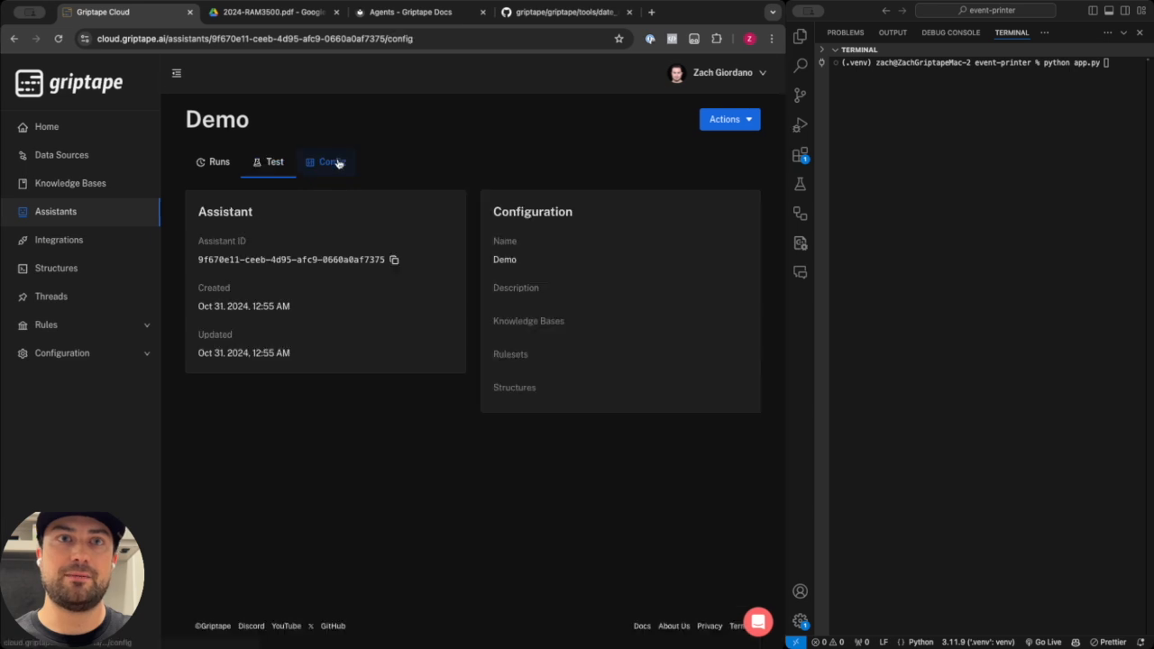
{"action": "left_click", "coordinate": [730, 126]}
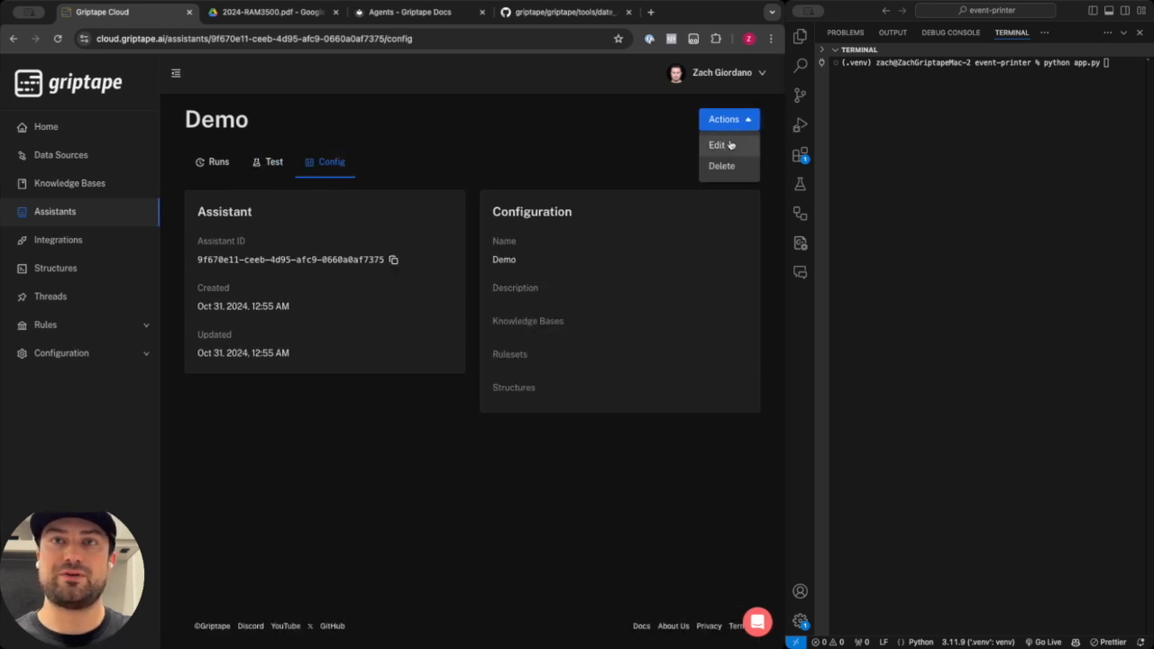
{"action": "left_click", "coordinate": [720, 145]}
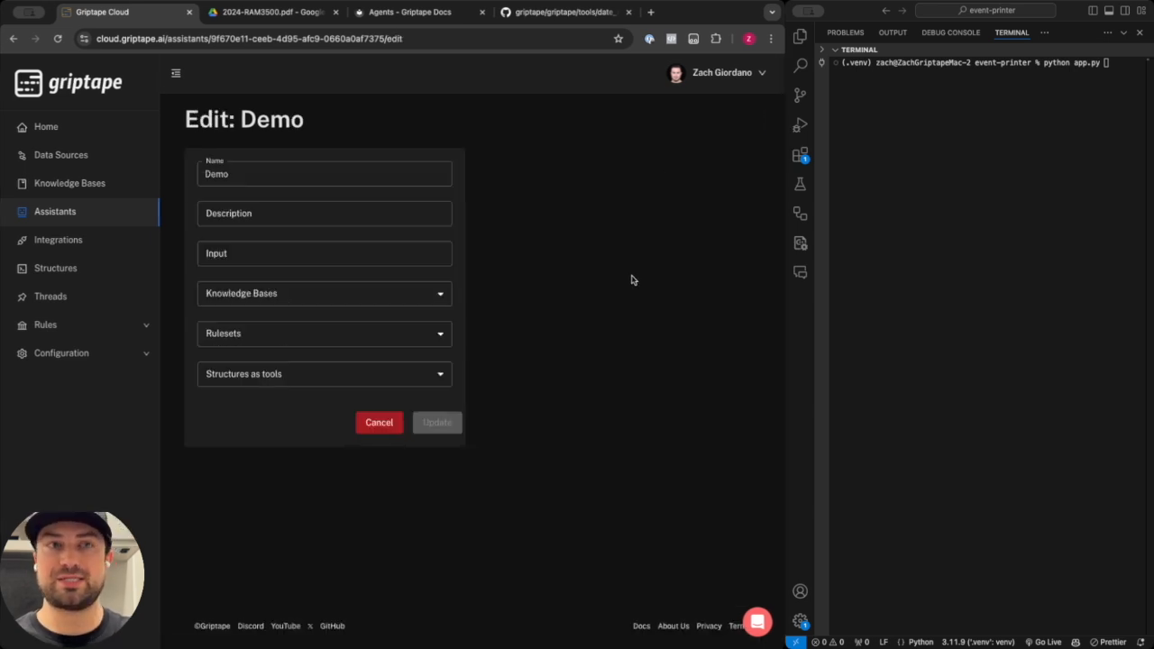
{"action": "left_click", "coordinate": [421, 293]}
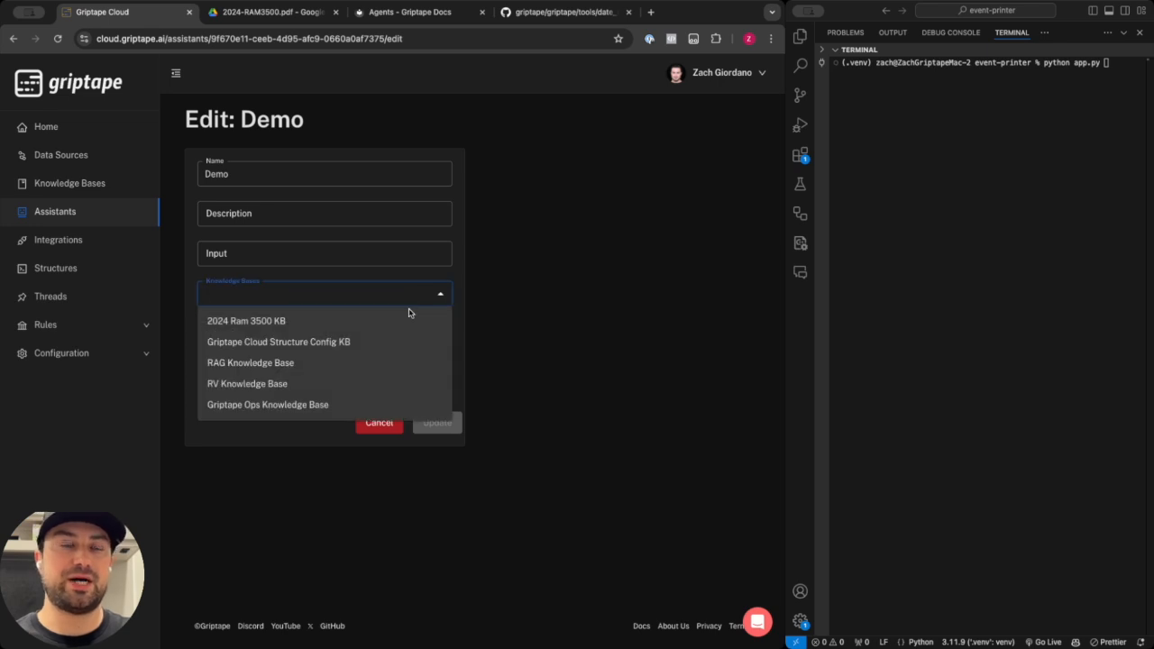
{"action": "left_click", "coordinate": [302, 328]}
{"action": "left_click", "coordinate": [570, 335]}
{"action": "left_click", "coordinate": [437, 424]}
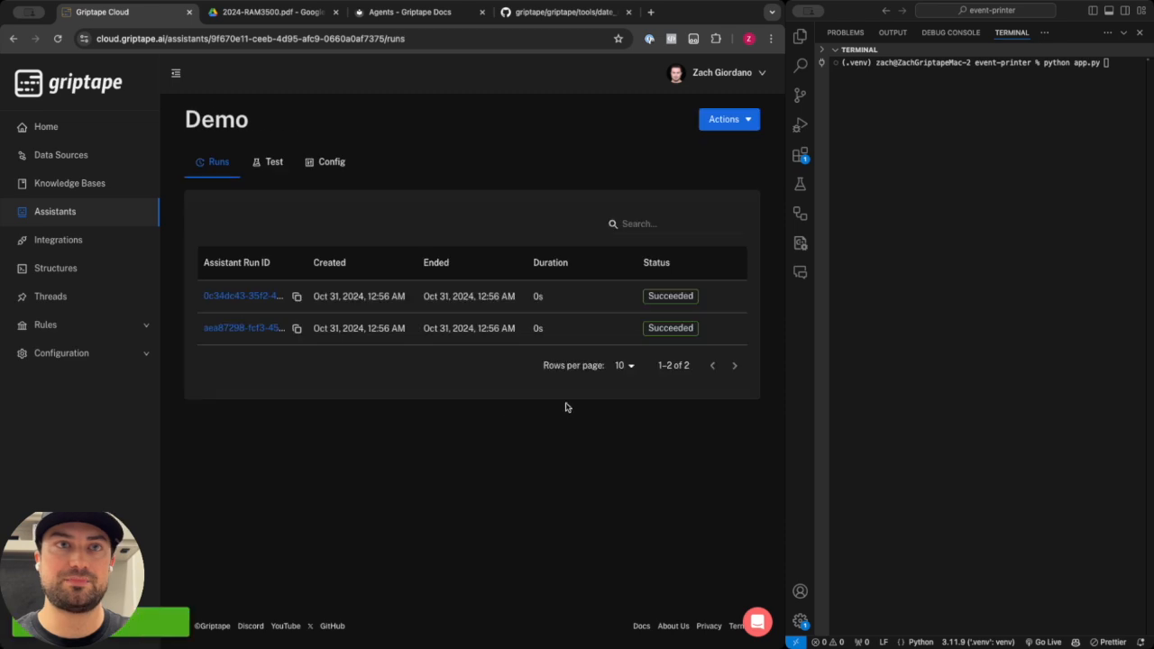
Inspect the assistant's configuration, its knowledge base, and the RAM 3500 Manual data source settings.
{"action": "left_click", "coordinate": [330, 164]}
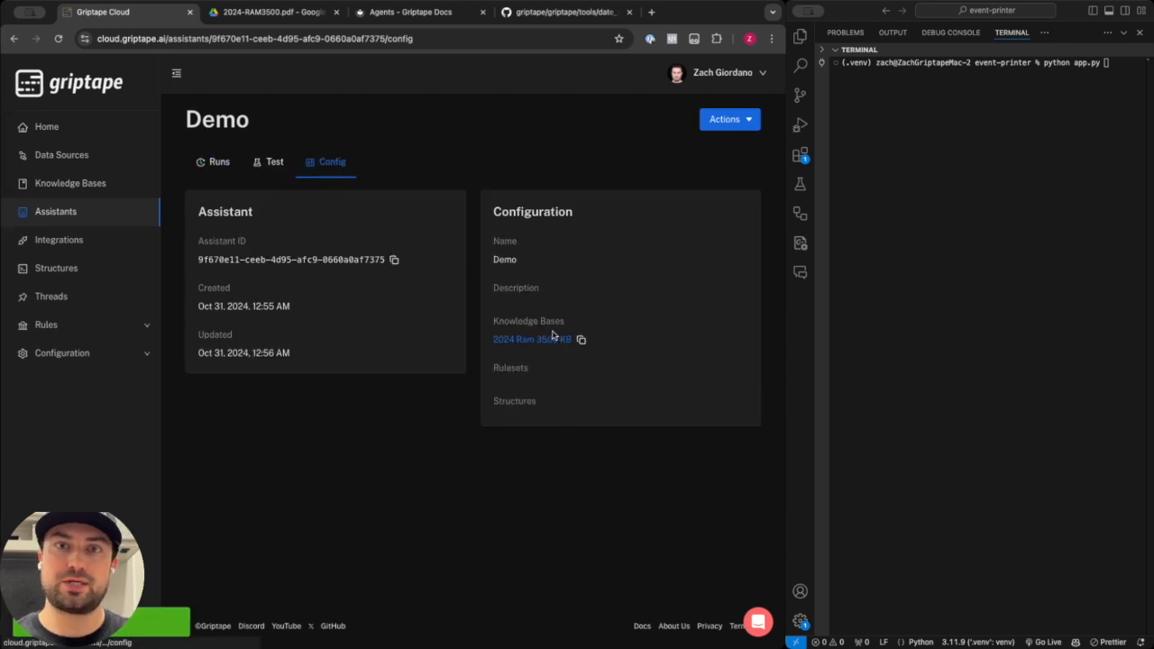
{"action": "left_click", "coordinate": [553, 338]}
{"action": "left_click", "coordinate": [296, 164]}
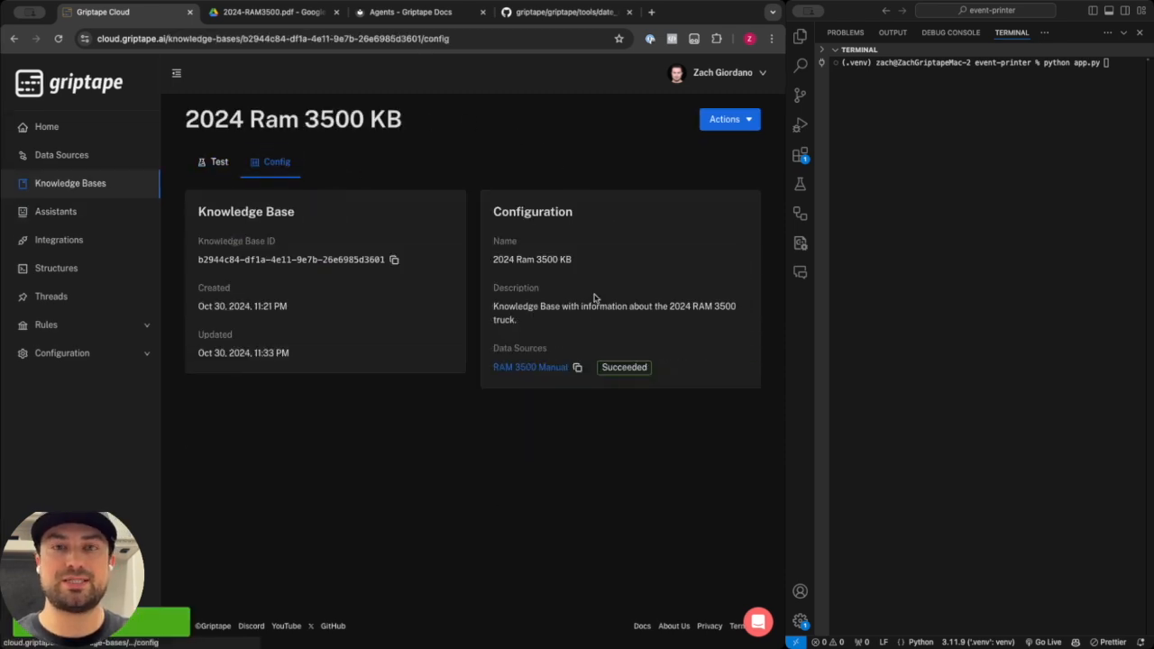
{"action": "left_click", "coordinate": [546, 372]}
{"action": "left_click", "coordinate": [293, 162]}
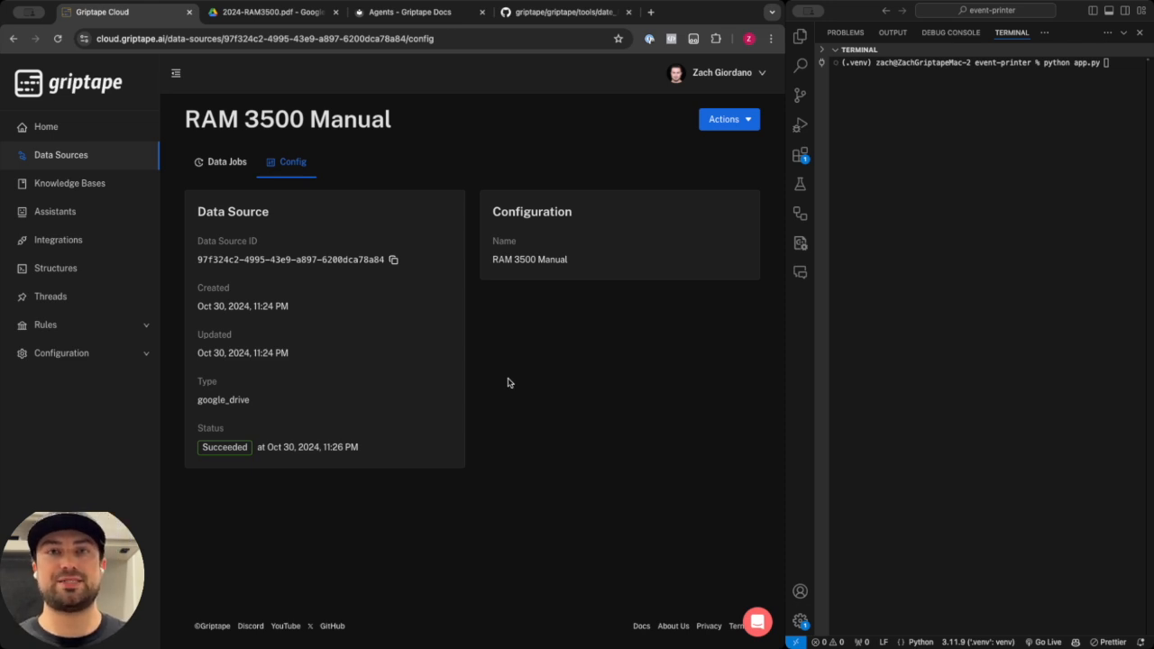
Open the Demo assistant's test form, paste the question "how often should I change oil for diesel?" and run it.
{"action": "left_click", "coordinate": [81, 204]}
{"action": "left_click", "coordinate": [245, 257]}
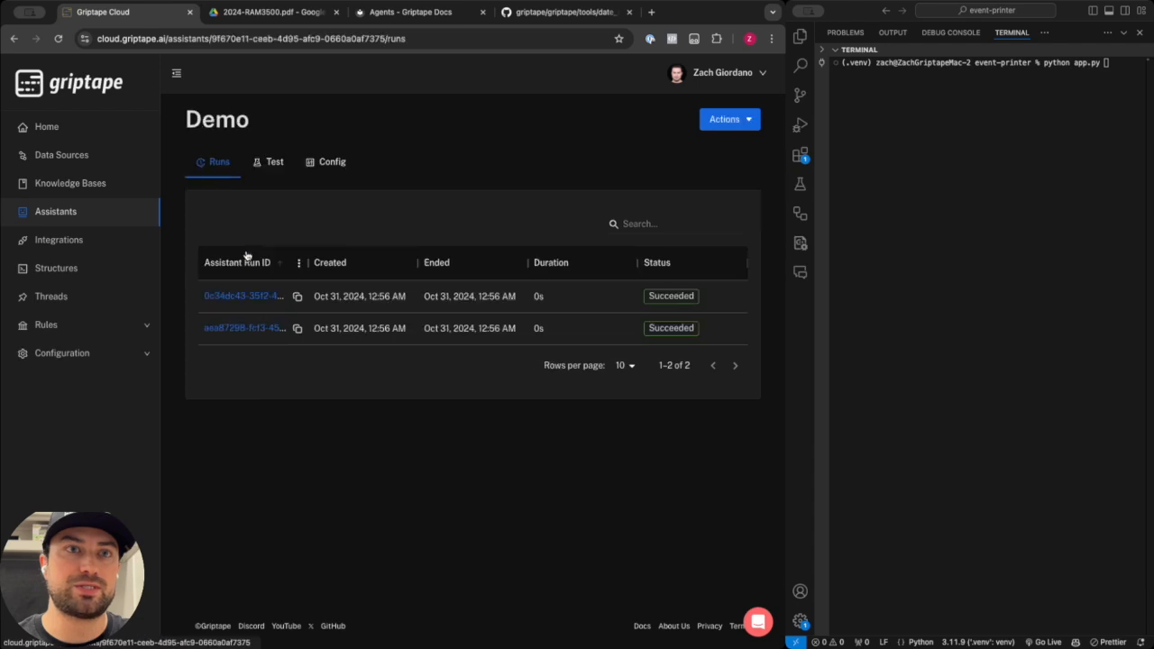
{"action": "left_click", "coordinate": [275, 162]}
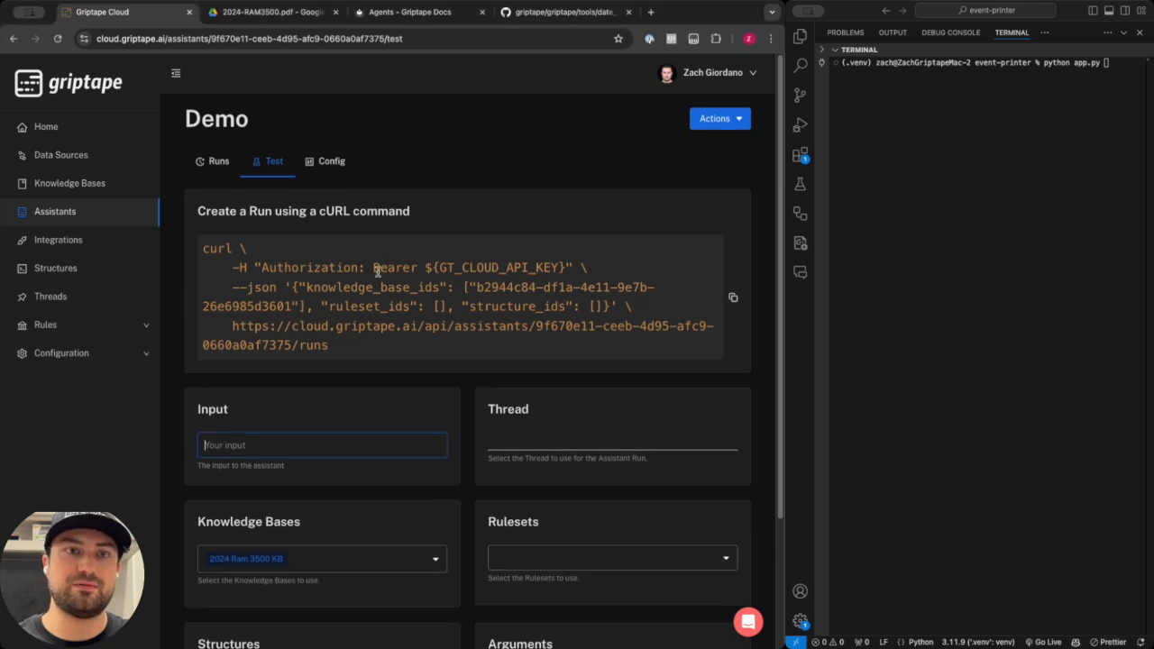
{"action": "scroll", "coordinate": [366, 306], "scroll_direction": "down", "scroll_amount": 3}
{"action": "left_click", "coordinate": [352, 335]}
{"action": "type", "text": "how often should I change oil for diesel?"}
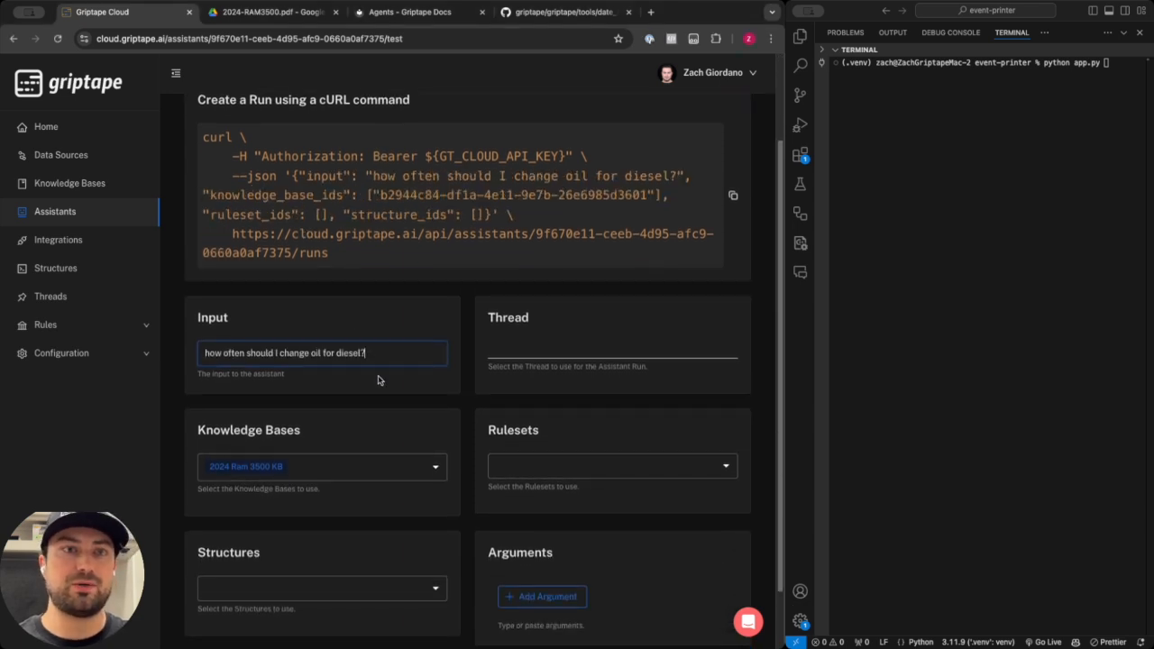
{"action": "scroll", "coordinate": [378, 379], "scroll_direction": "down", "scroll_amount": 2}
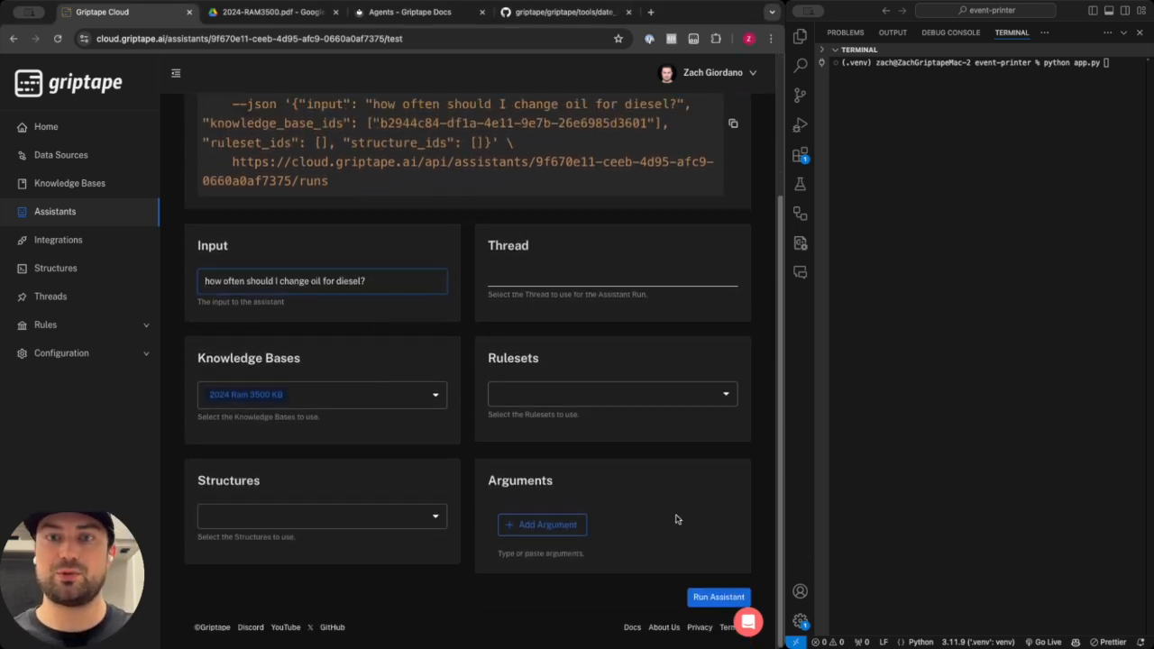
{"action": "left_click", "coordinate": [717, 597]}
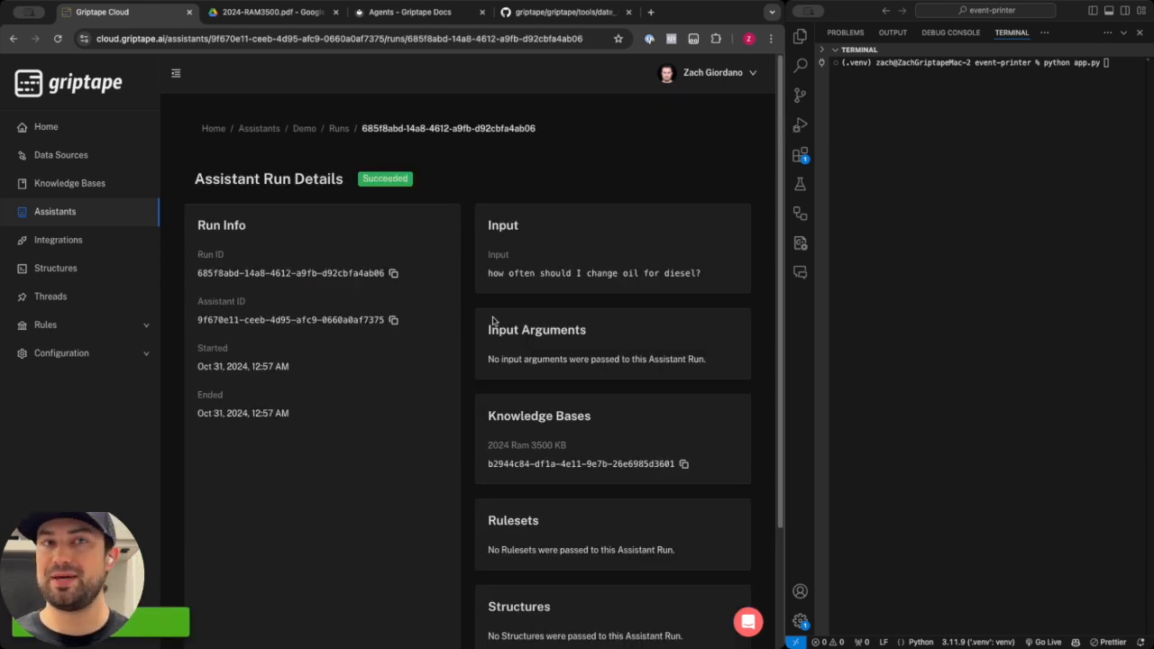
Compare the run's output with the diesel engine maintenance plan in the RAM 3500 manual PDF.
{"action": "scroll", "coordinate": [493, 320], "scroll_direction": "down", "scroll_amount": 3}
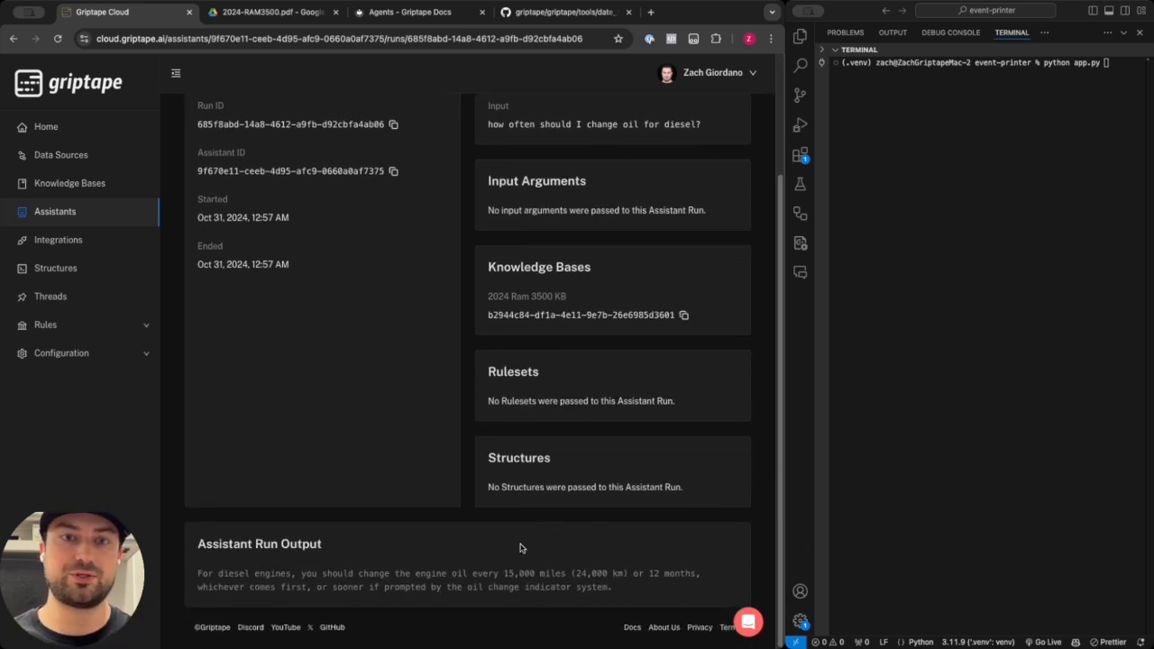
{"action": "left_click_drag", "start_coordinate": [504, 572], "coordinate": [694, 570]}
{"action": "left_click", "coordinate": [694, 570]}
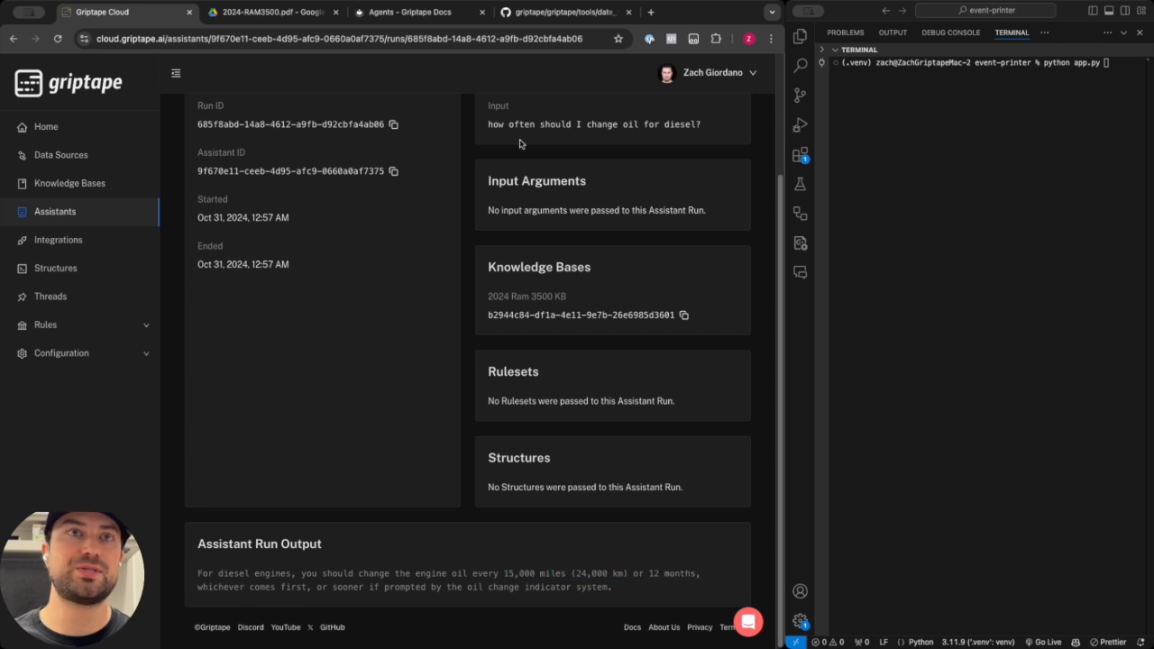
{"action": "left_click", "coordinate": [319, 21]}
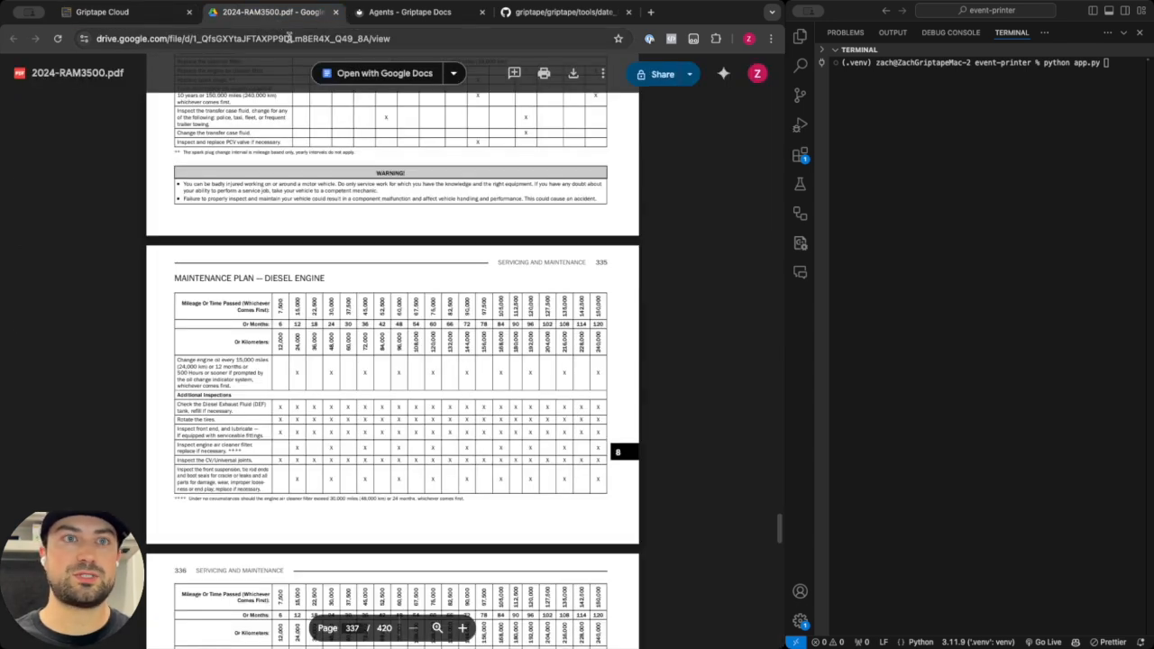
{"action": "left_click_drag", "start_coordinate": [243, 386], "coordinate": [193, 359]}
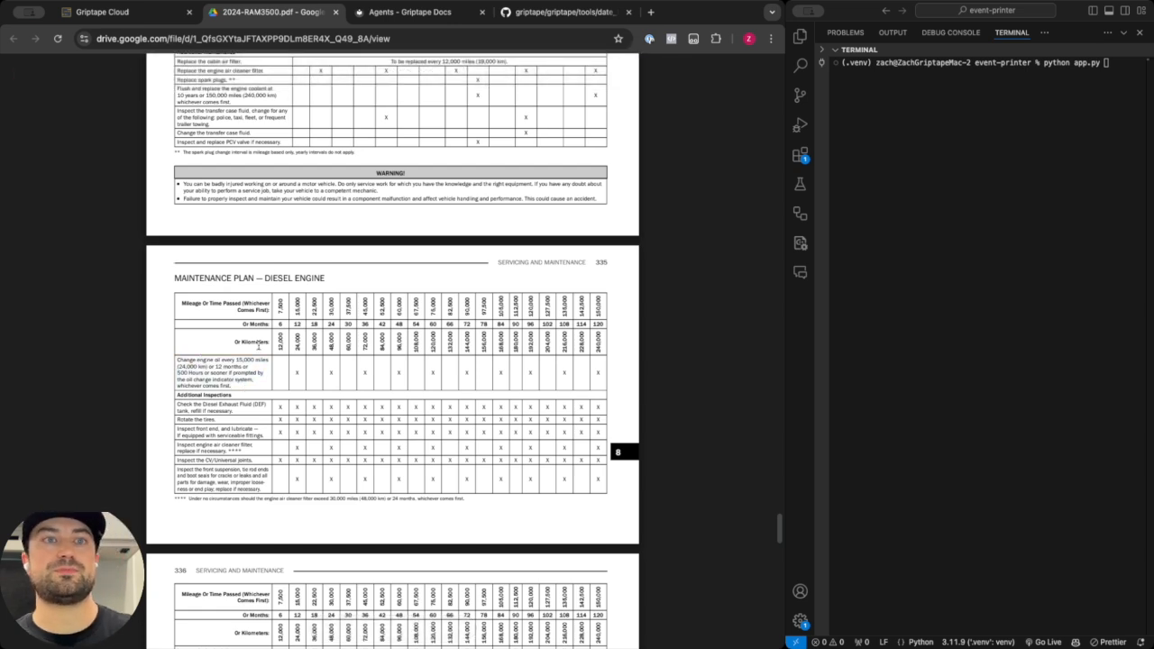
{"action": "left_click", "coordinate": [164, 15]}
{"action": "scroll", "coordinate": [332, 270], "scroll_direction": "up", "scroll_amount": 5}
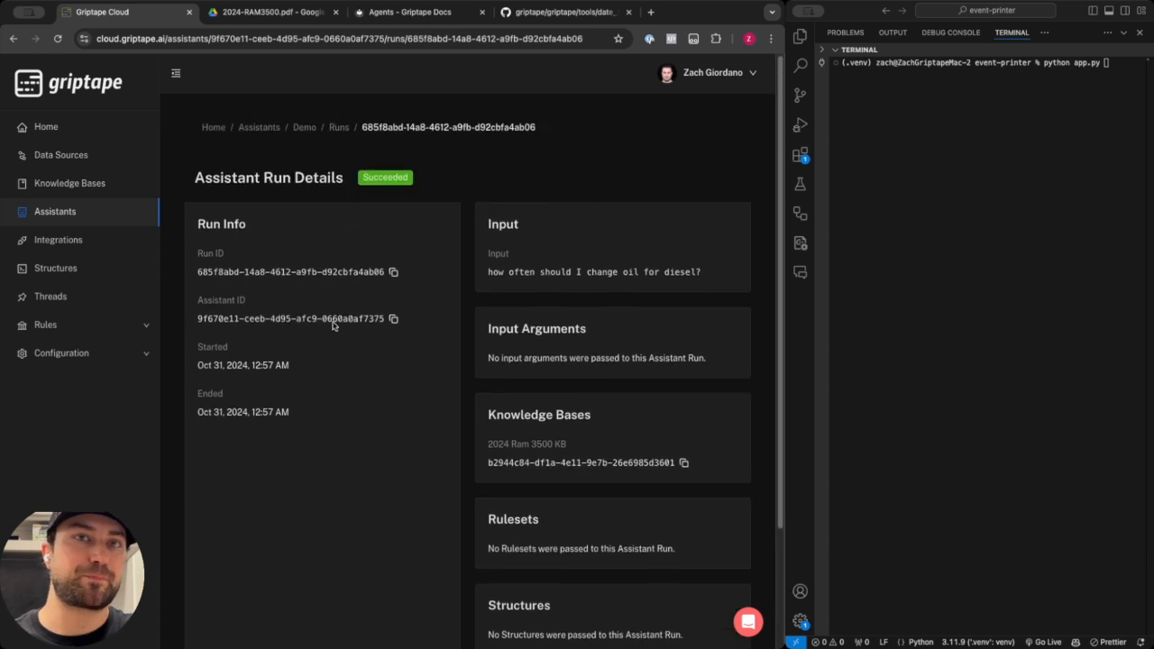
Edit the Demo assistant to add the Assistant Ruleset and update it.
{"action": "left_click", "coordinate": [307, 122]}
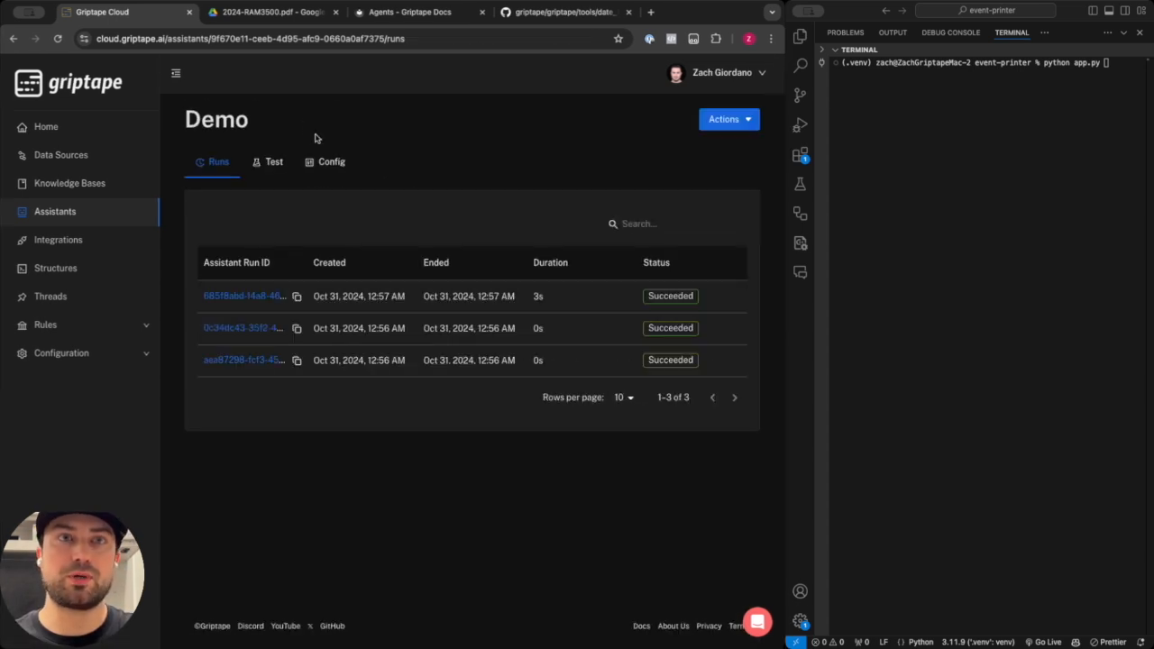
{"action": "left_click", "coordinate": [324, 160]}
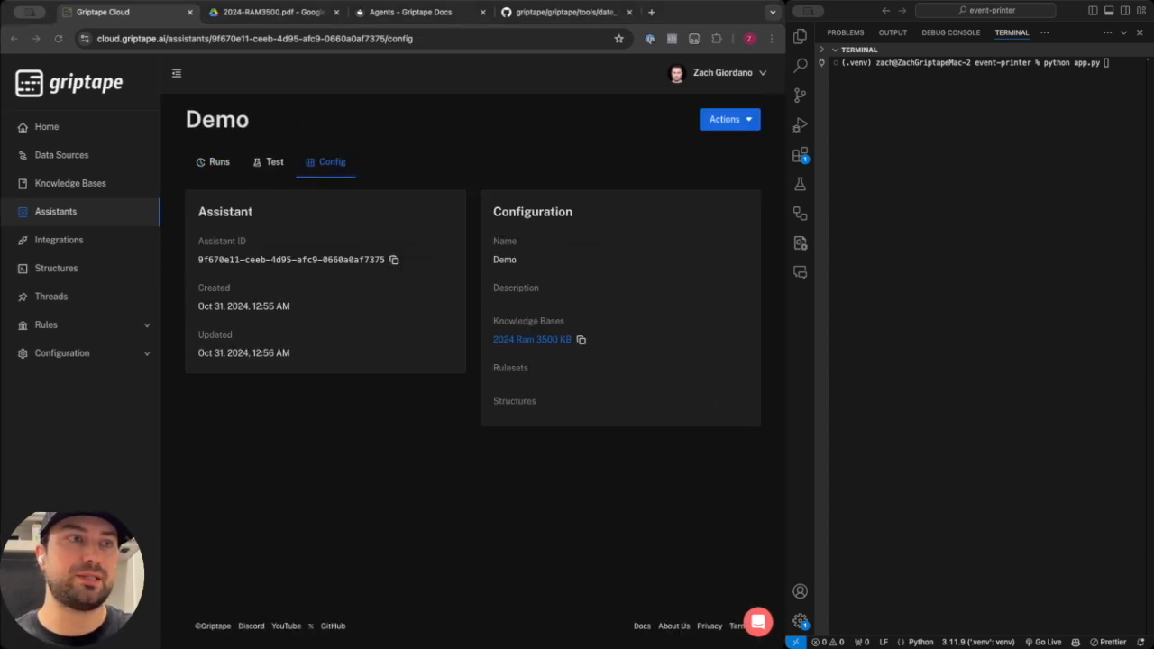
{"action": "left_click", "coordinate": [730, 122]}
{"action": "left_click", "coordinate": [731, 143]}
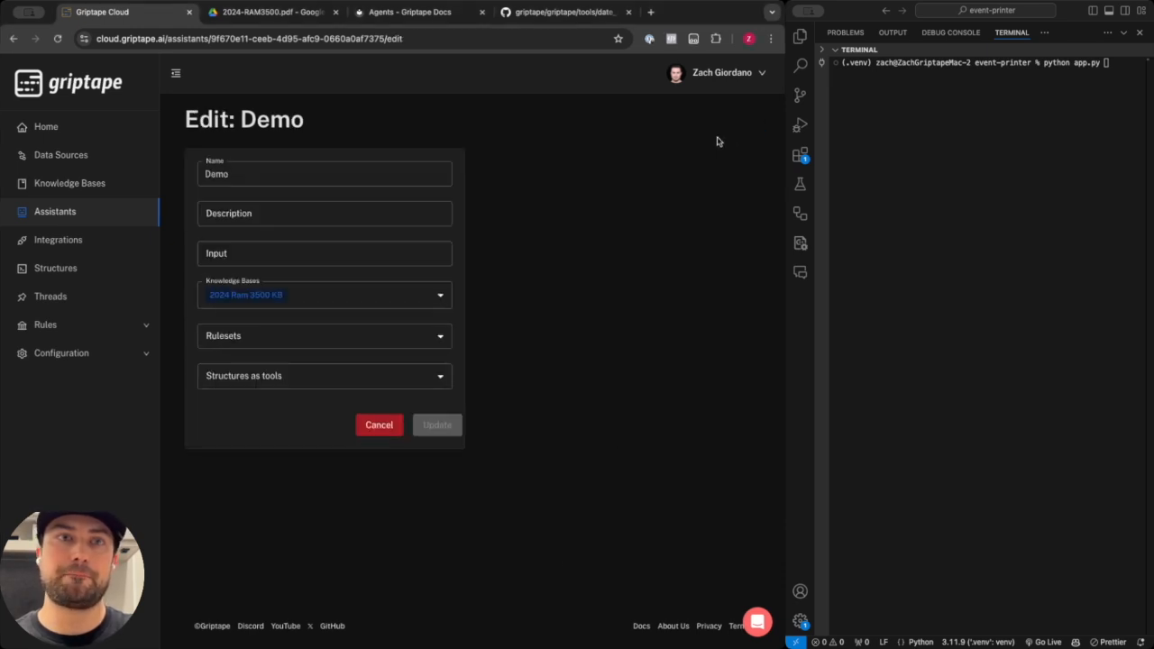
{"action": "left_click", "coordinate": [391, 341]}
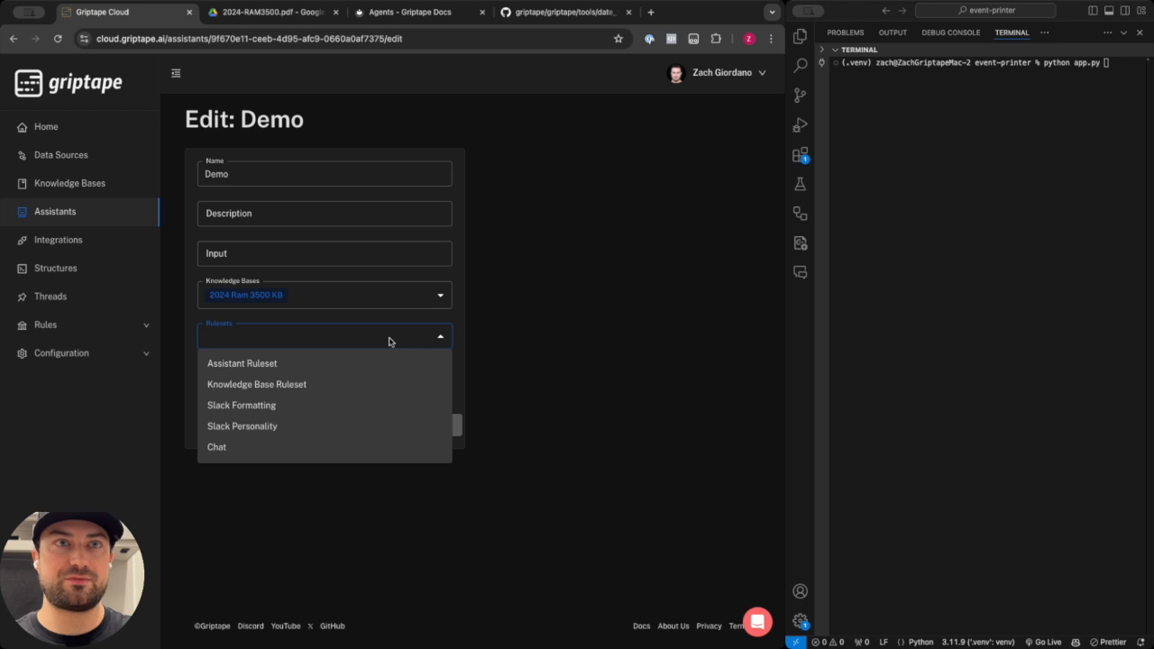
{"action": "left_click", "coordinate": [283, 364]}
{"action": "left_click", "coordinate": [617, 370]}
{"action": "left_click", "coordinate": [453, 428]}
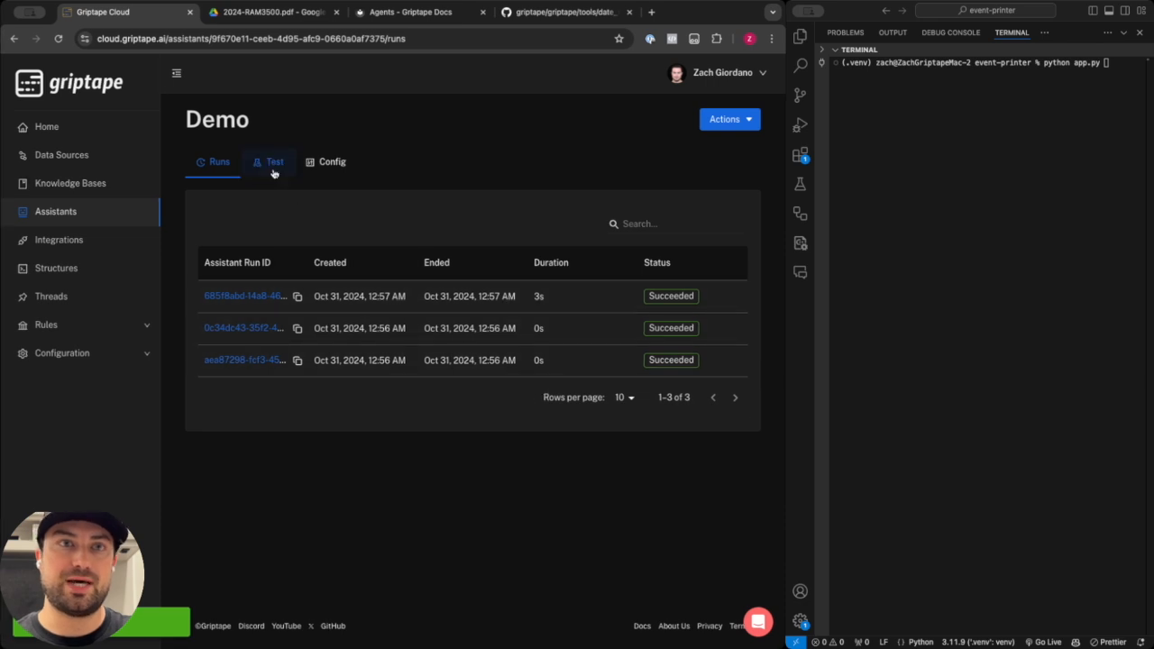
Inspect the Assistant Ruleset and its Reference RAM KB, Truck Driver and Emoji rules.
{"action": "left_click", "coordinate": [325, 162]}
{"action": "left_click", "coordinate": [544, 388]}
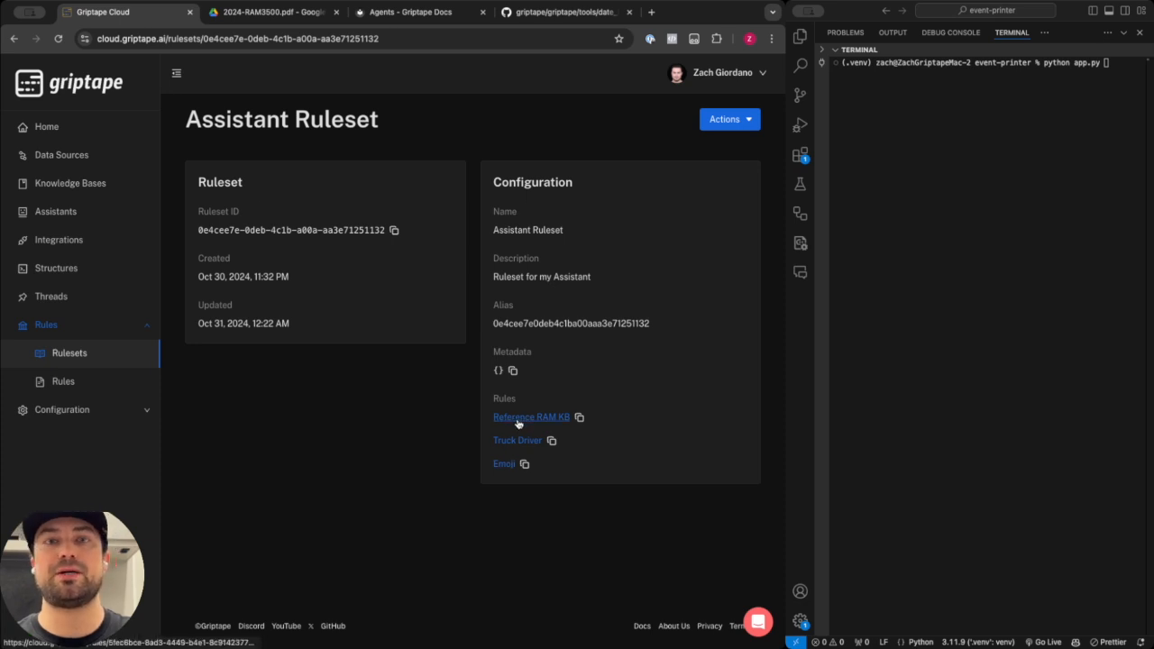
{"action": "left_click", "coordinate": [518, 419]}
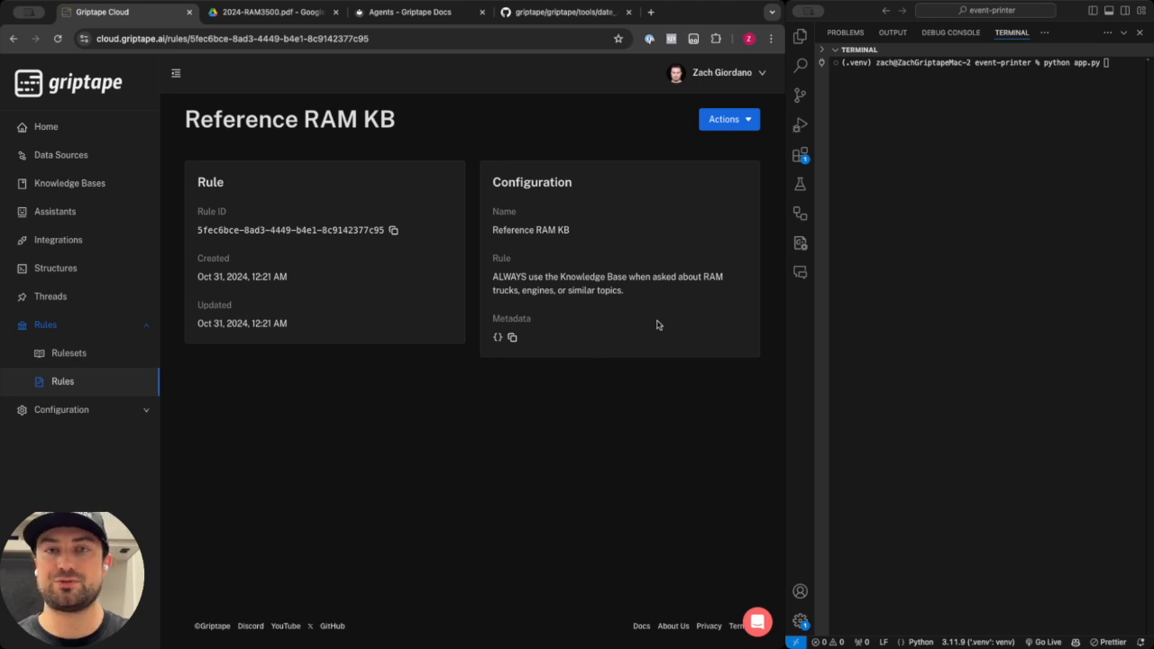
{"action": "left_click", "coordinate": [12, 39]}
{"action": "left_click", "coordinate": [518, 441]}
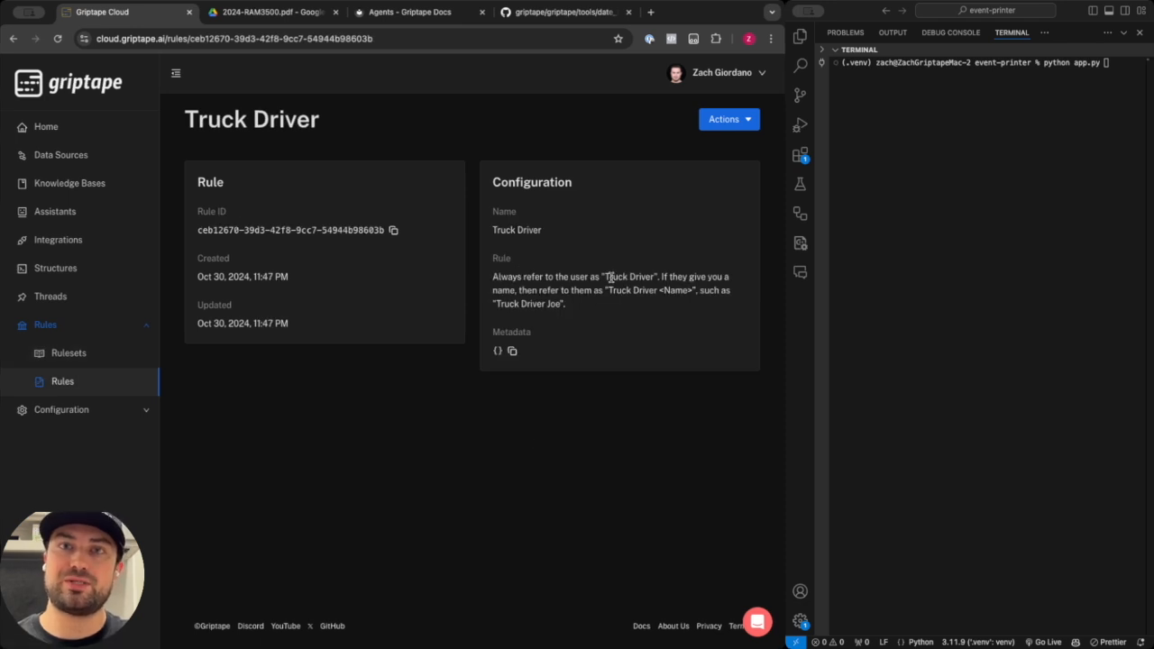
{"action": "left_click_drag", "start_coordinate": [660, 275], "coordinate": [608, 274]}
{"action": "left_click", "coordinate": [641, 291]}
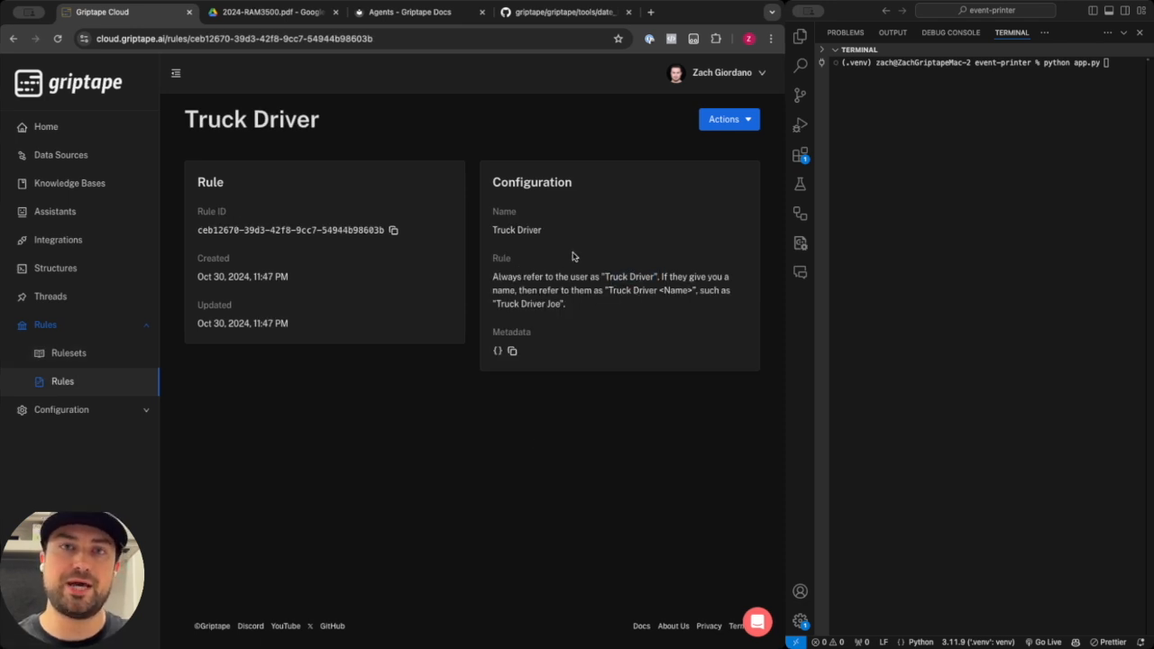
{"action": "left_click", "coordinate": [13, 38]}
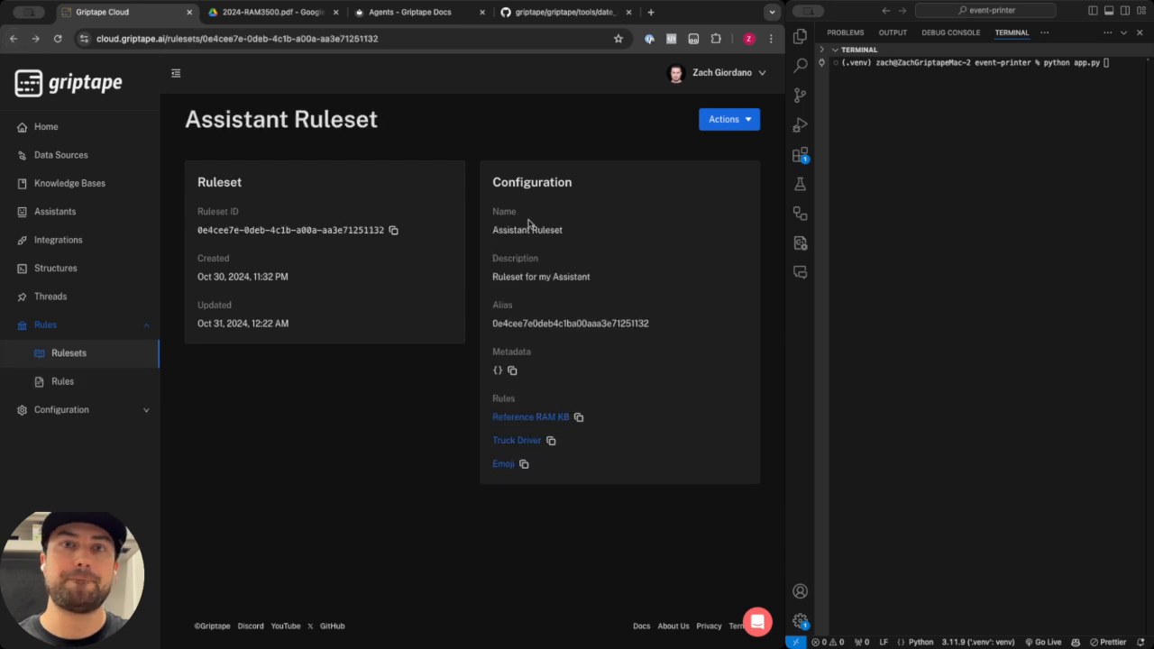
{"action": "left_click", "coordinate": [507, 465]}
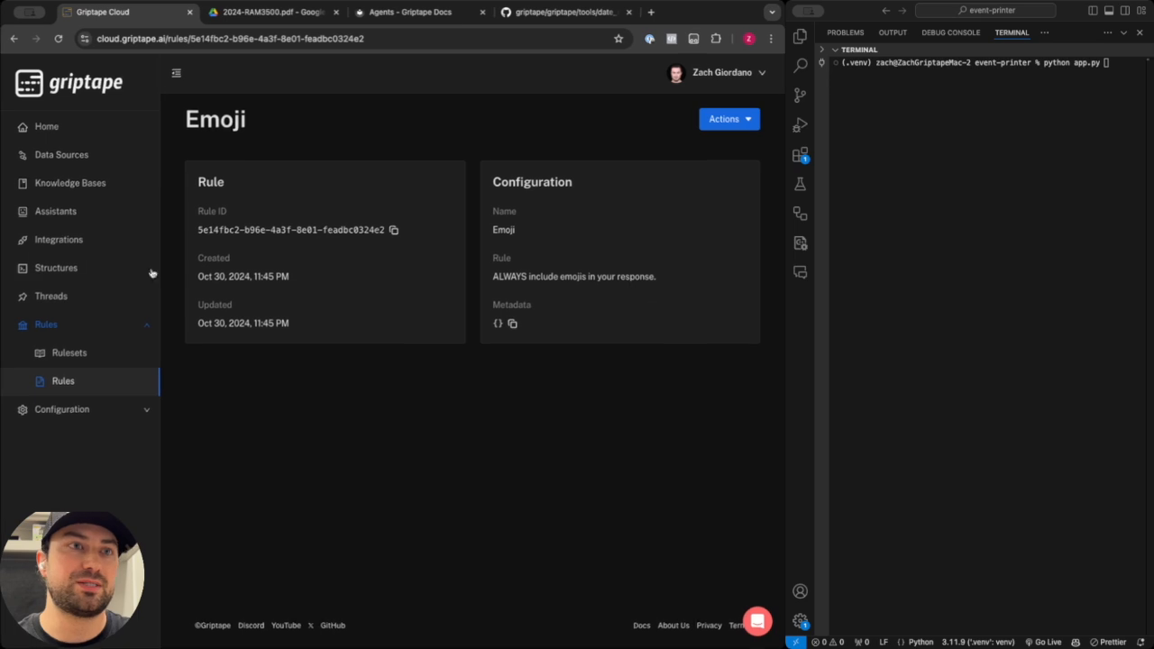
Test the Demo assistant with a greeting input introducing the user's first name and run it.
{"action": "left_click", "coordinate": [56, 211]}
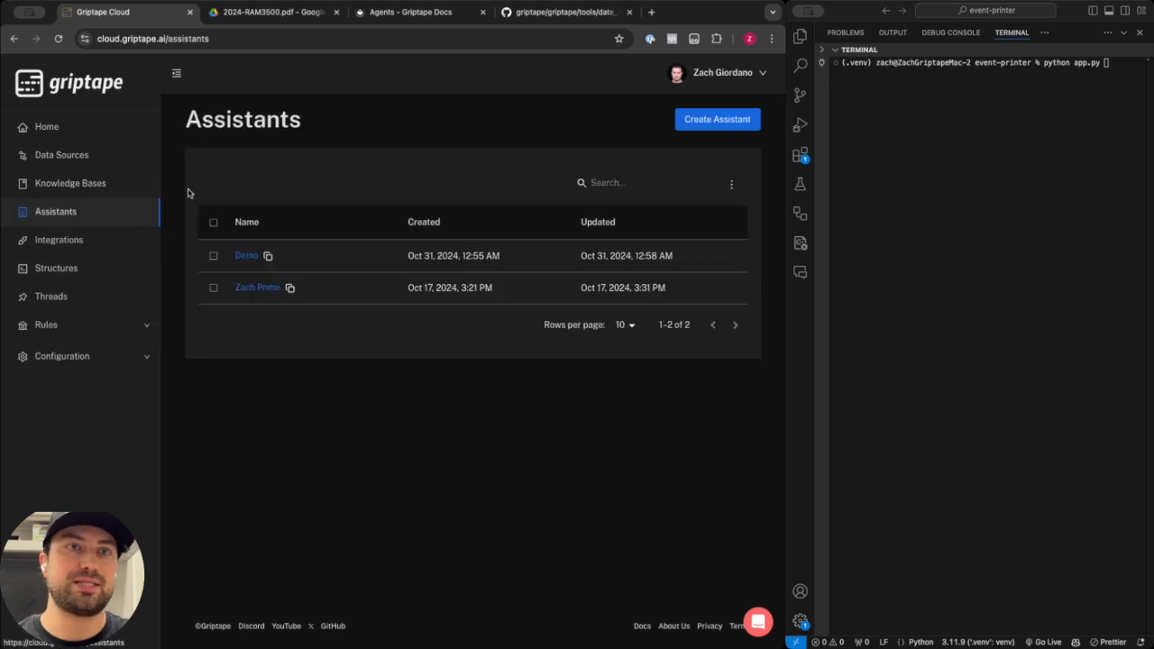
{"action": "left_click", "coordinate": [251, 259]}
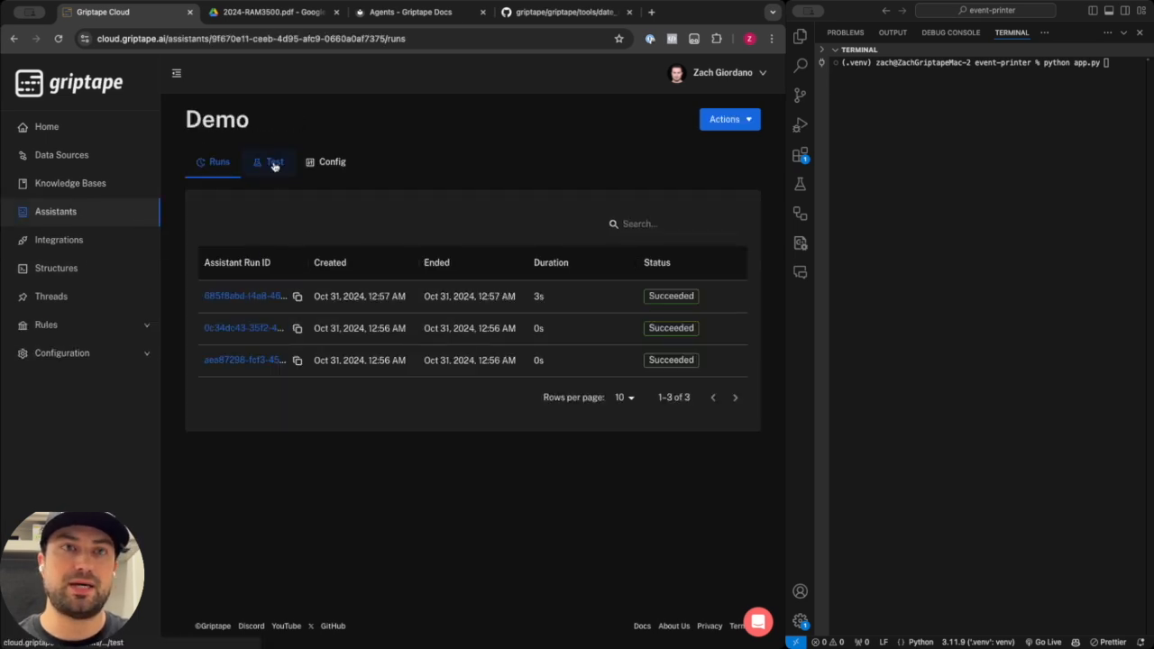
{"action": "left_click", "coordinate": [267, 162]}
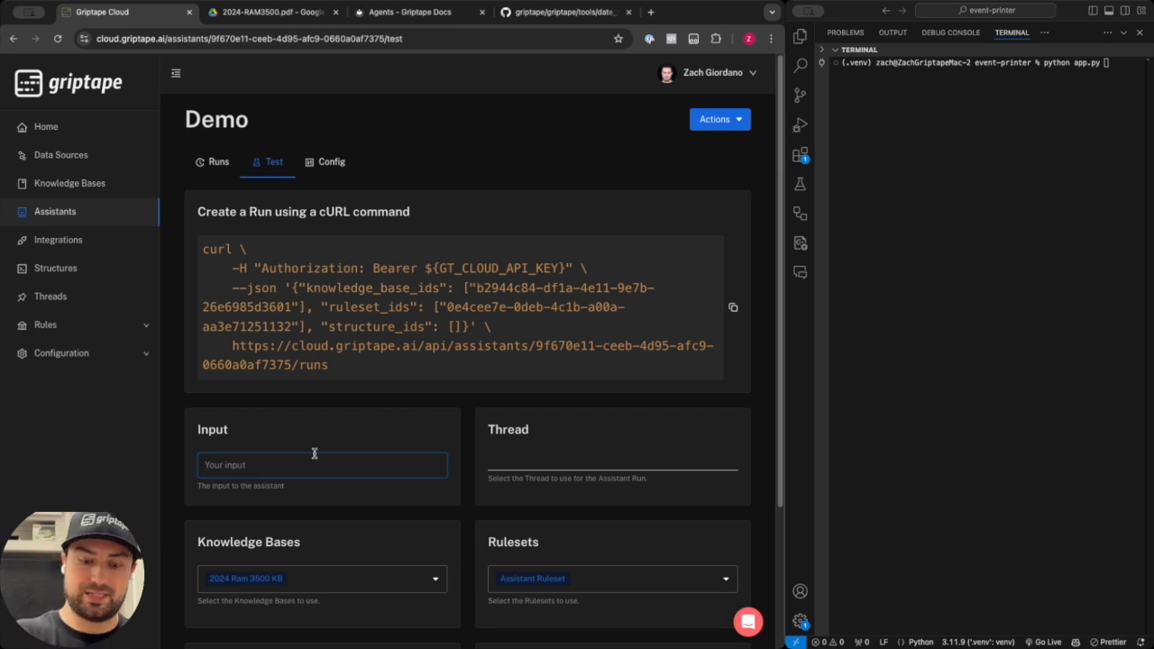
{"action": "type", "text": "Hello, my "}
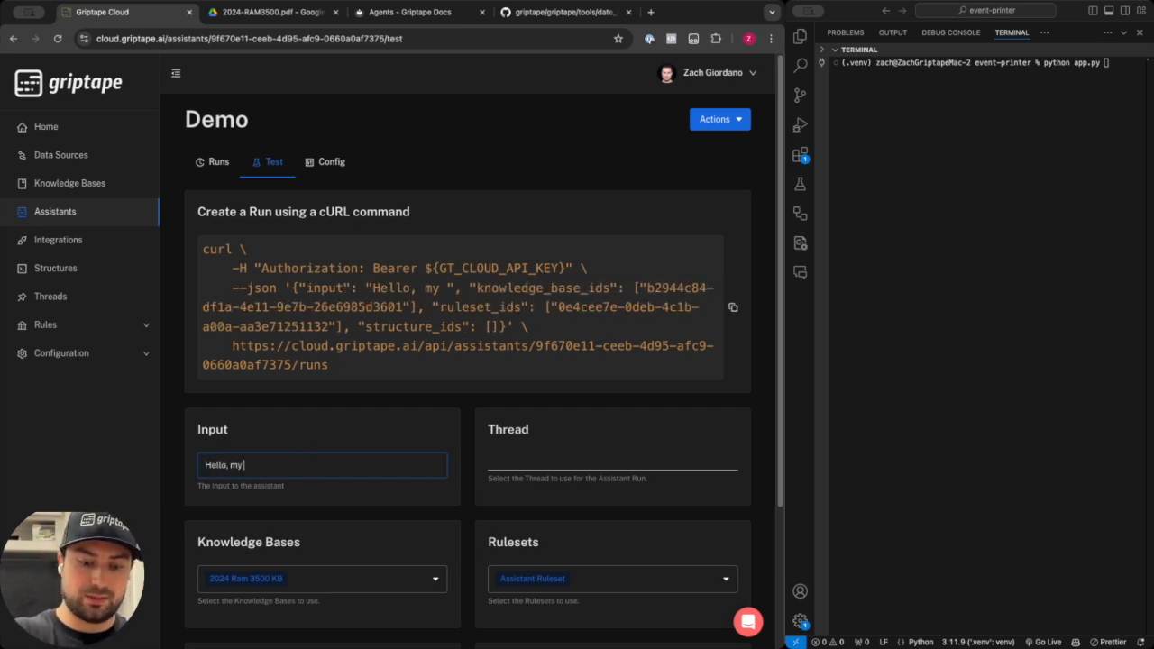
{"action": "type", "text": "name is Zach"}
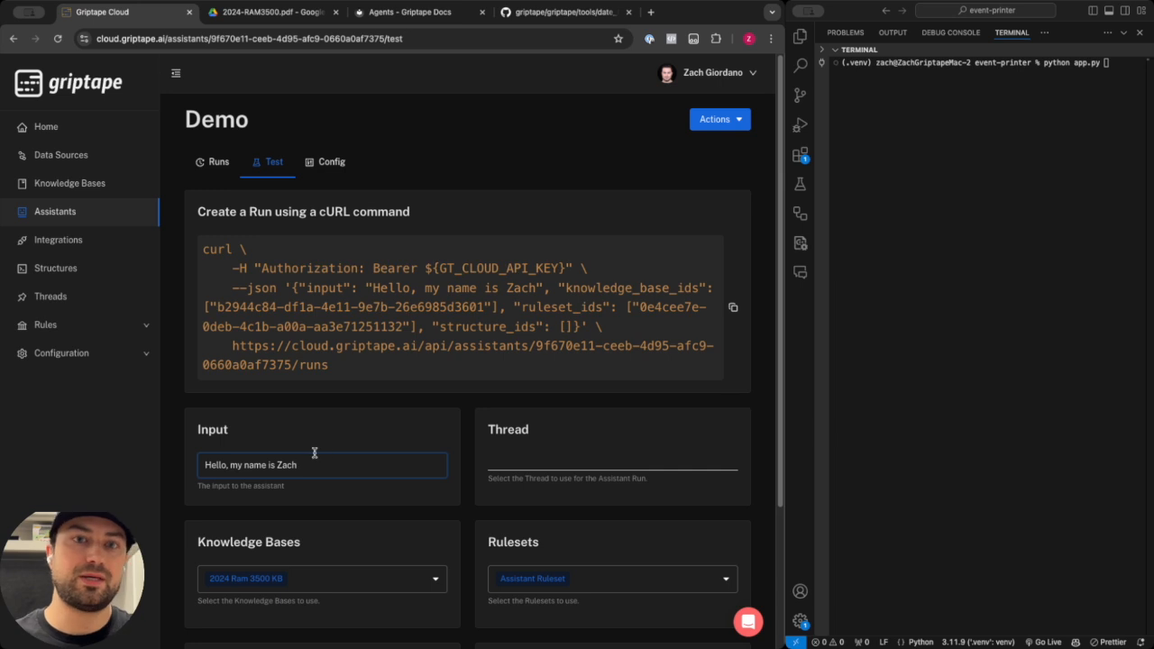
{"action": "scroll", "coordinate": [315, 453], "scroll_direction": "down", "scroll_amount": 3}
{"action": "left_click", "coordinate": [719, 598]}
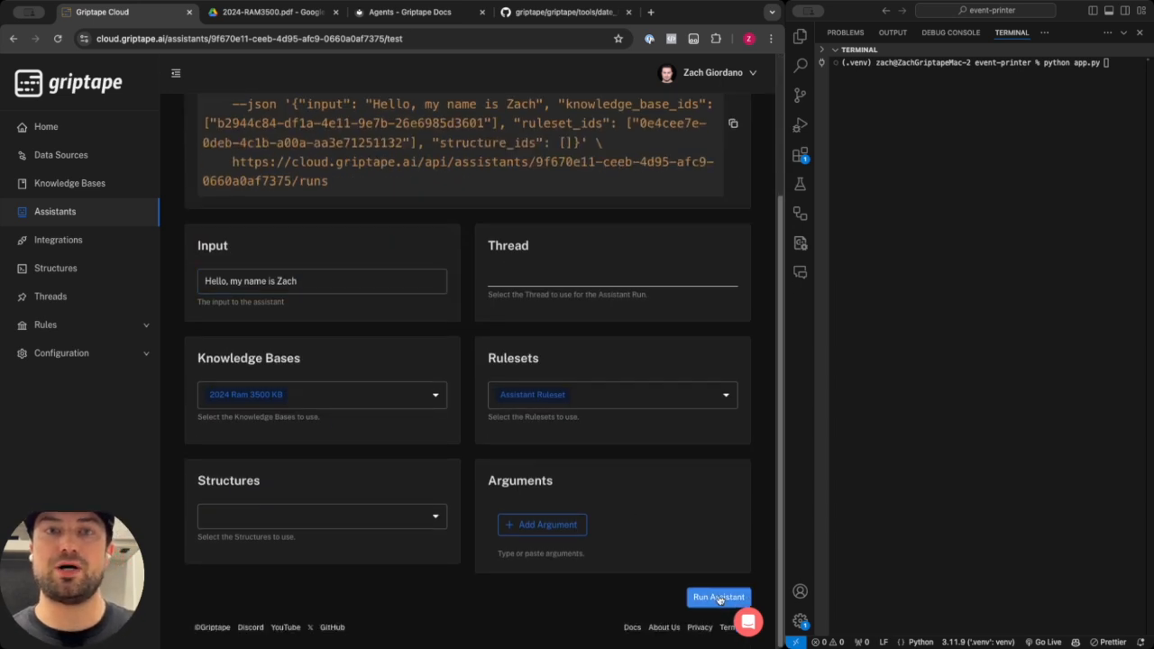
{"action": "scroll", "coordinate": [462, 445], "scroll_direction": "down", "scroll_amount": 3}
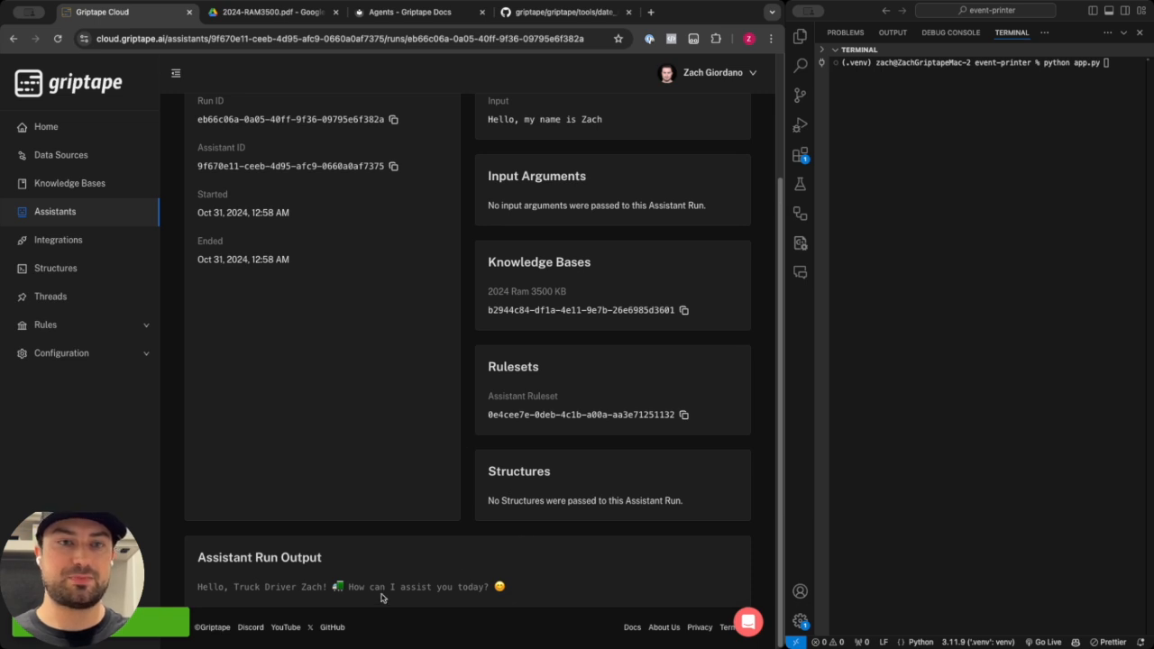
Examine the run's output text and run details.
{"action": "left_click_drag", "start_coordinate": [233, 587], "coordinate": [315, 587]}
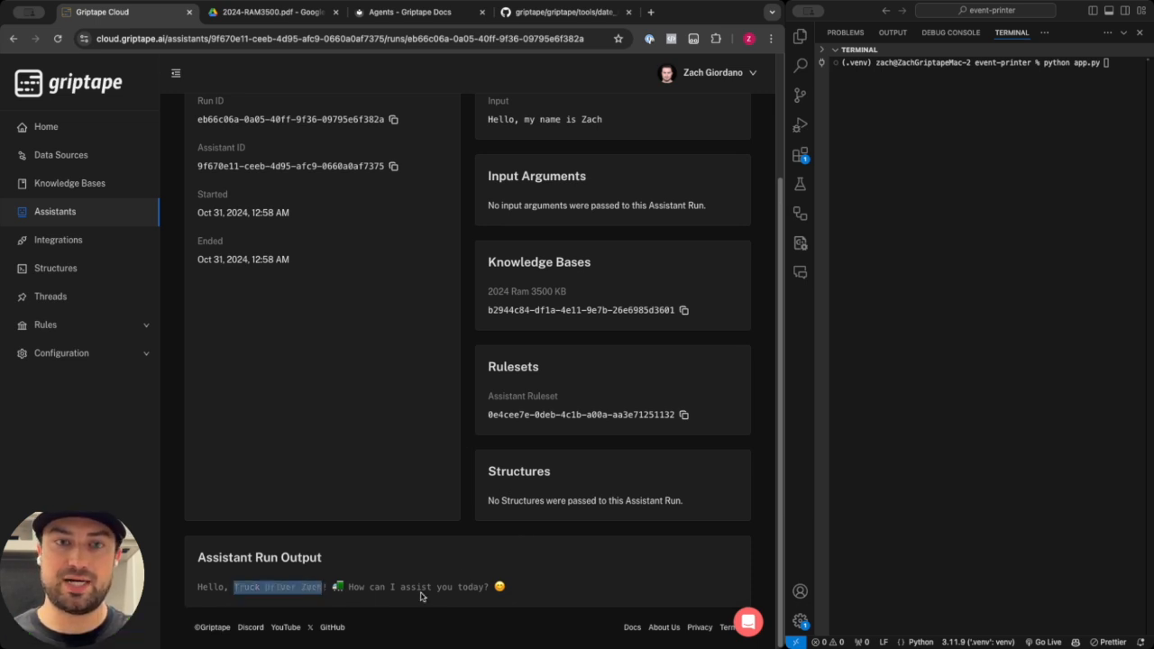
{"action": "left_click_drag", "start_coordinate": [525, 587], "coordinate": [333, 587]}
{"action": "left_click", "coordinate": [474, 586]}
{"action": "scroll", "coordinate": [474, 569], "scroll_direction": "up", "scroll_amount": 3}
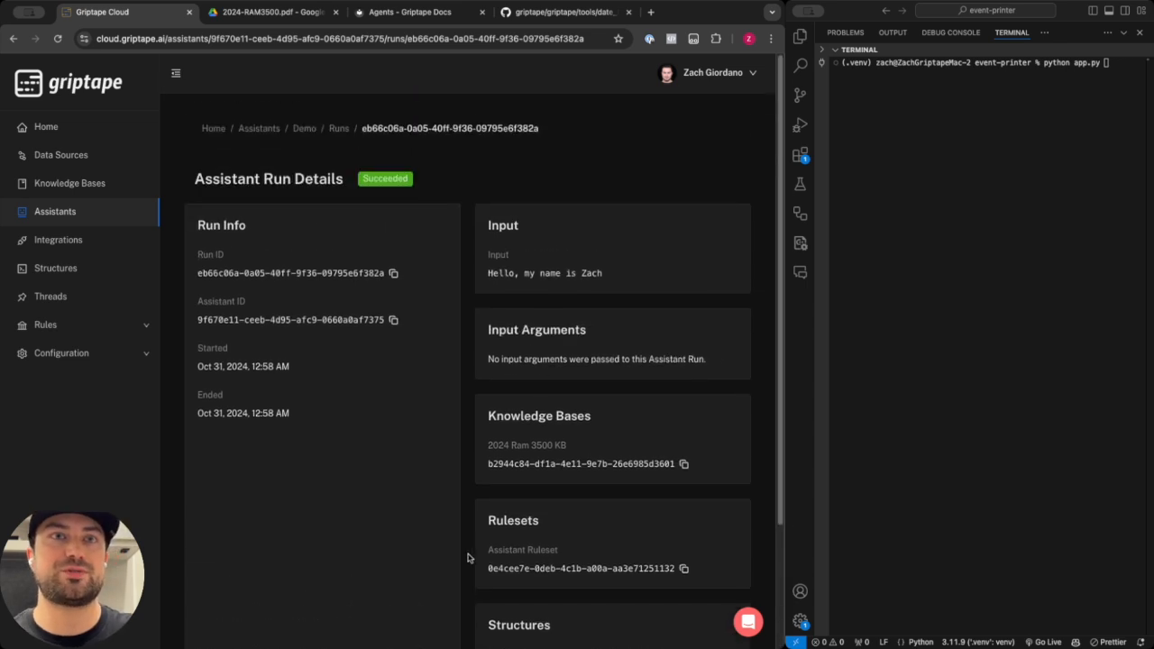
Edit the Demo assistant to add the Datetime structure as a tool and update it.
{"action": "left_click", "coordinate": [303, 128]}
{"action": "left_click", "coordinate": [339, 159]}
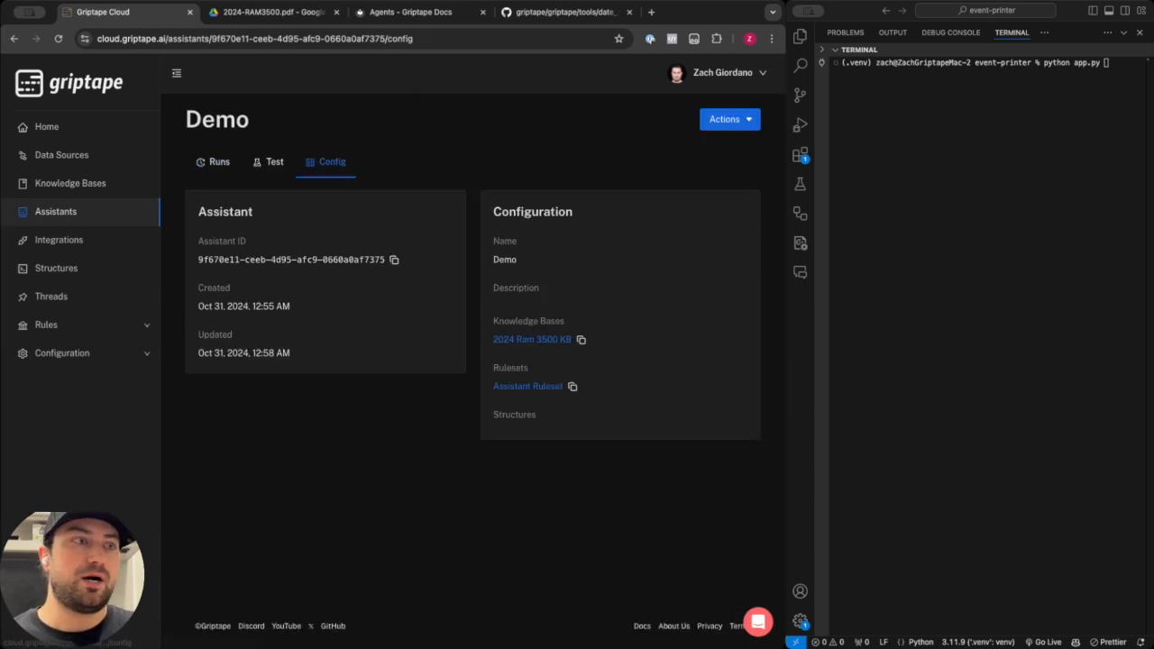
{"action": "left_click", "coordinate": [722, 124]}
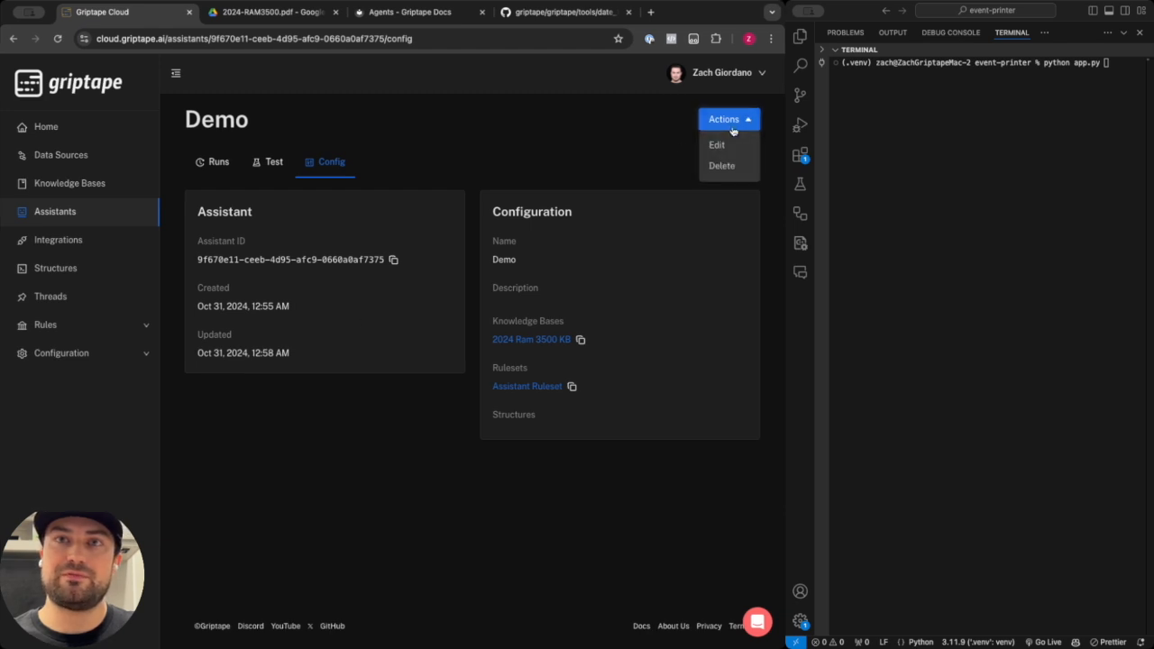
{"action": "left_click", "coordinate": [732, 144]}
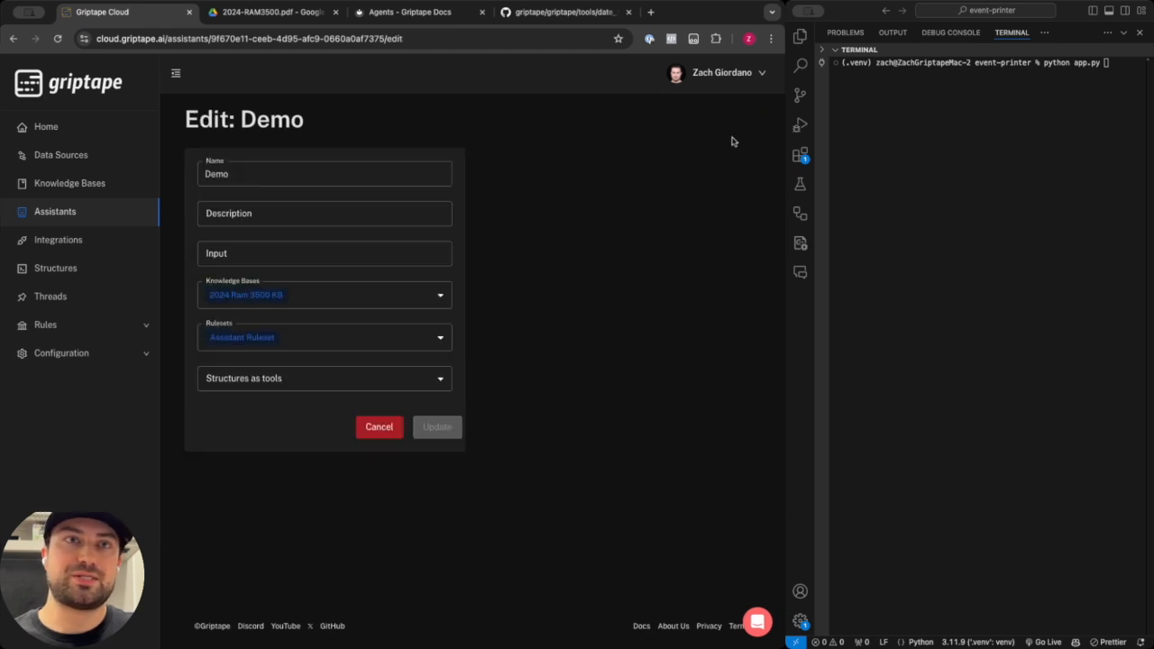
{"action": "left_click", "coordinate": [408, 379]}
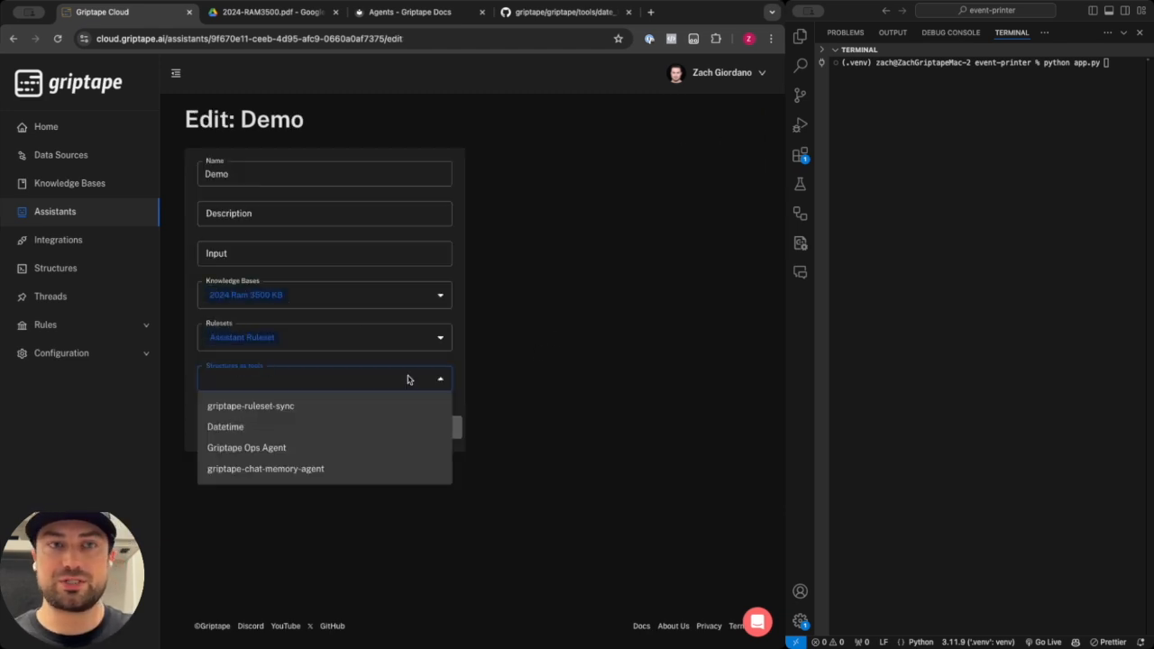
{"action": "left_click", "coordinate": [336, 430]}
{"action": "left_click", "coordinate": [611, 386]}
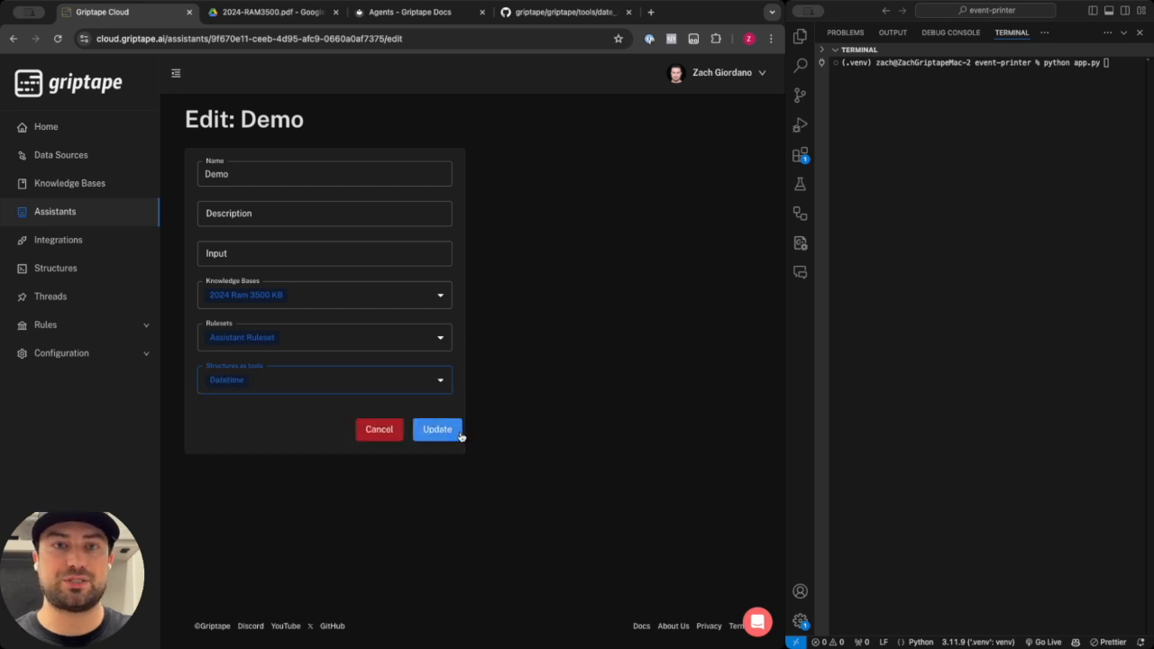
{"action": "left_click", "coordinate": [458, 431]}
Inspect the Datetime structure's configuration and the DateTimeTool source code it is based on.
{"action": "left_click", "coordinate": [330, 162]}
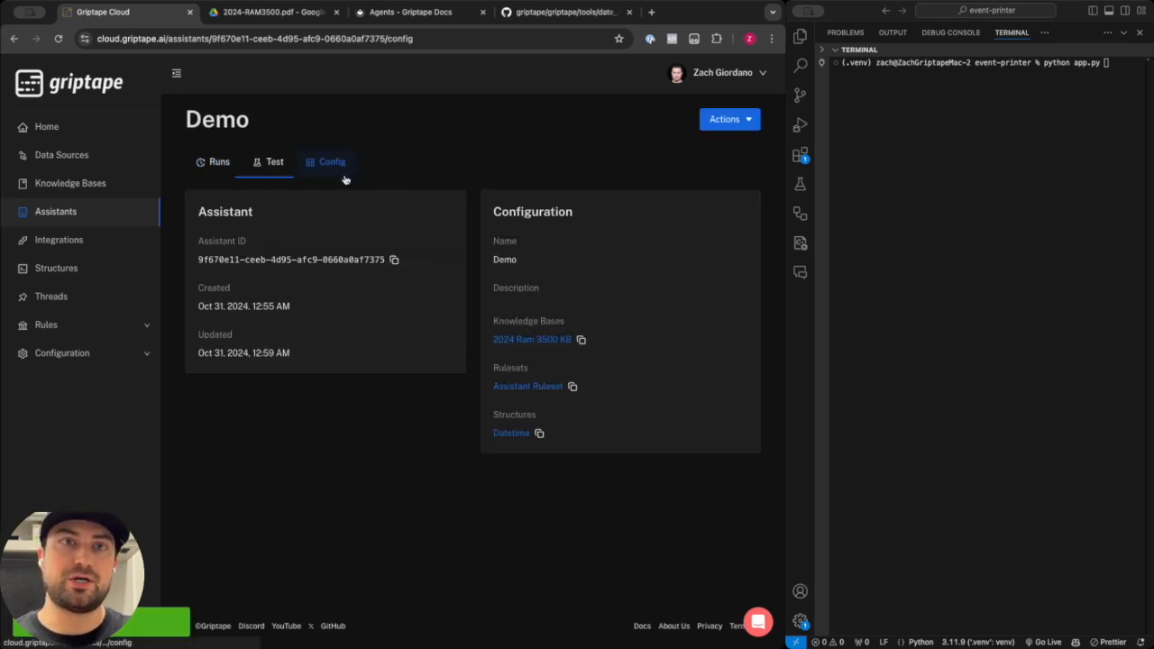
{"action": "left_click", "coordinate": [510, 433]}
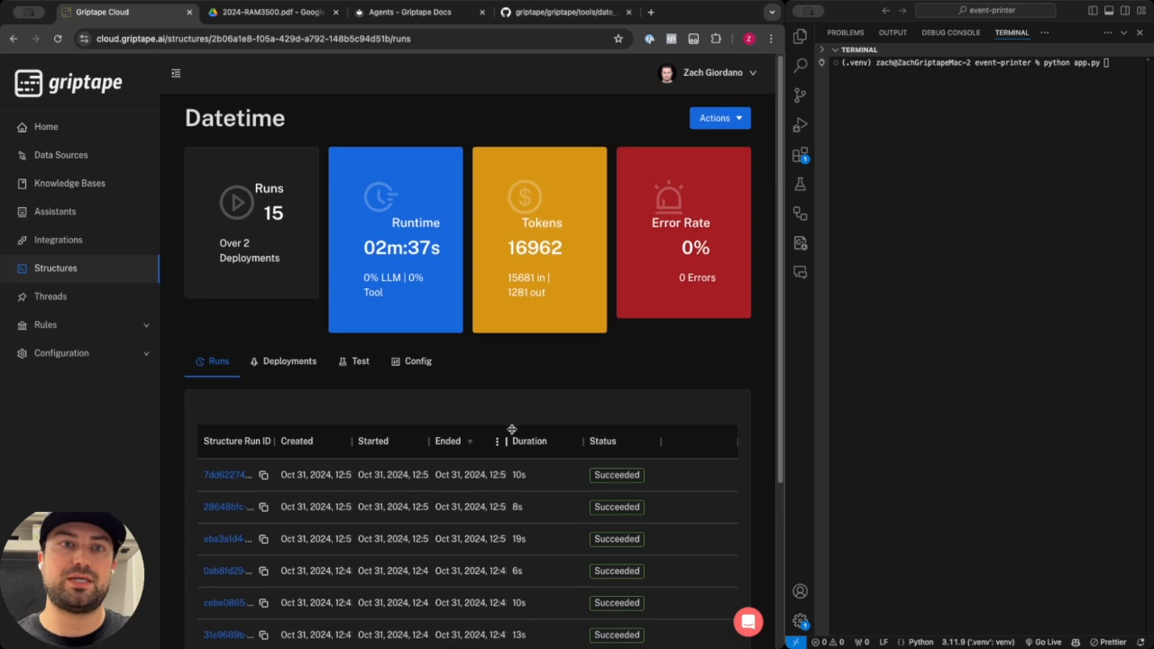
{"action": "scroll", "coordinate": [511, 469], "scroll_direction": "down", "scroll_amount": 2}
{"action": "left_click", "coordinate": [419, 270]}
{"action": "scroll", "coordinate": [431, 316], "scroll_direction": "down", "scroll_amount": 1}
{"action": "scroll", "coordinate": [433, 350], "scroll_direction": "down", "scroll_amount": 1}
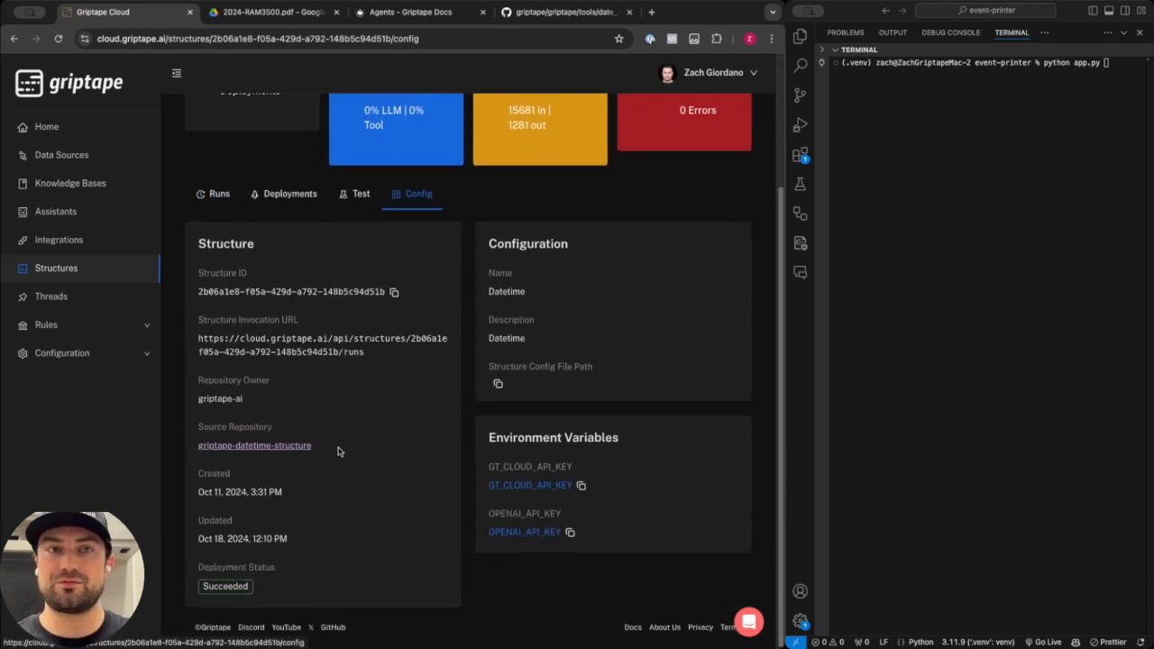
{"action": "scroll", "coordinate": [325, 448], "scroll_direction": "up", "scroll_amount": 2}
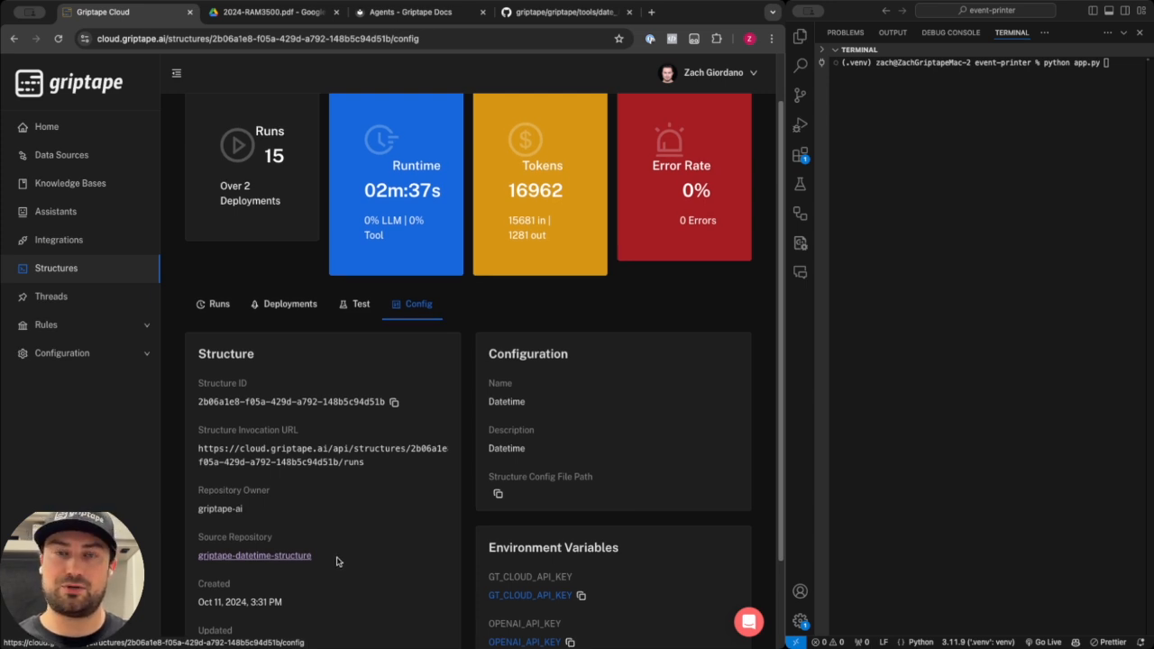
{"action": "left_click", "coordinate": [565, 8]}
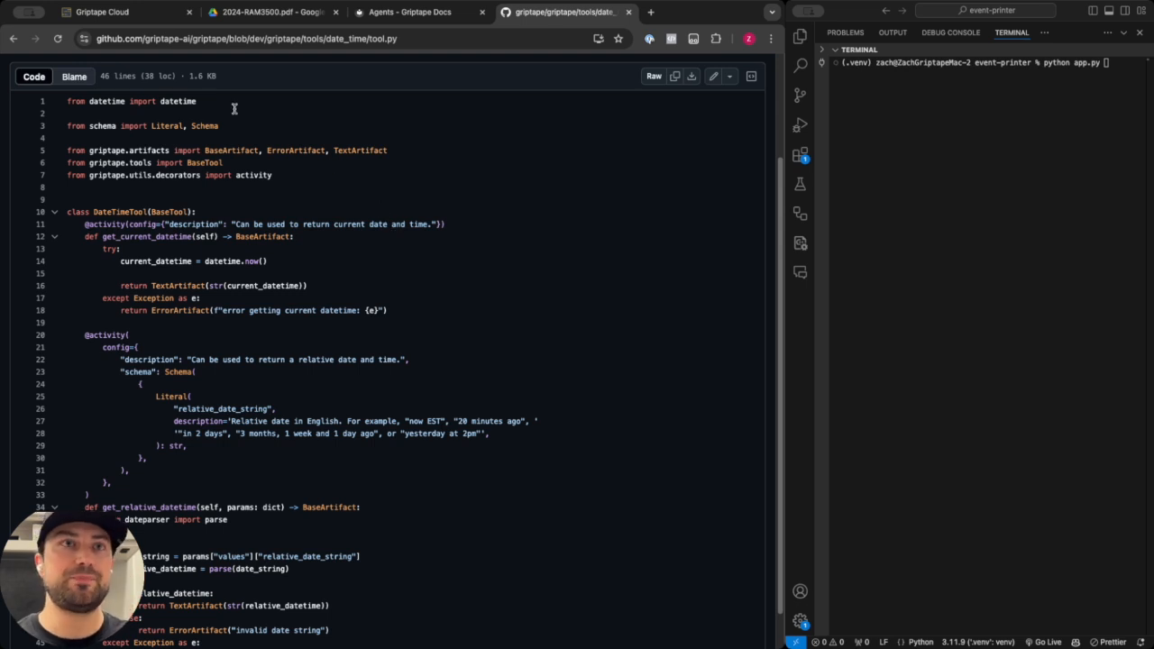
{"action": "left_click", "coordinate": [137, 12]}
Open the Demo assistant's test page and paste the input "how often should I change oil for diesel?".
{"action": "left_click", "coordinate": [72, 213]}
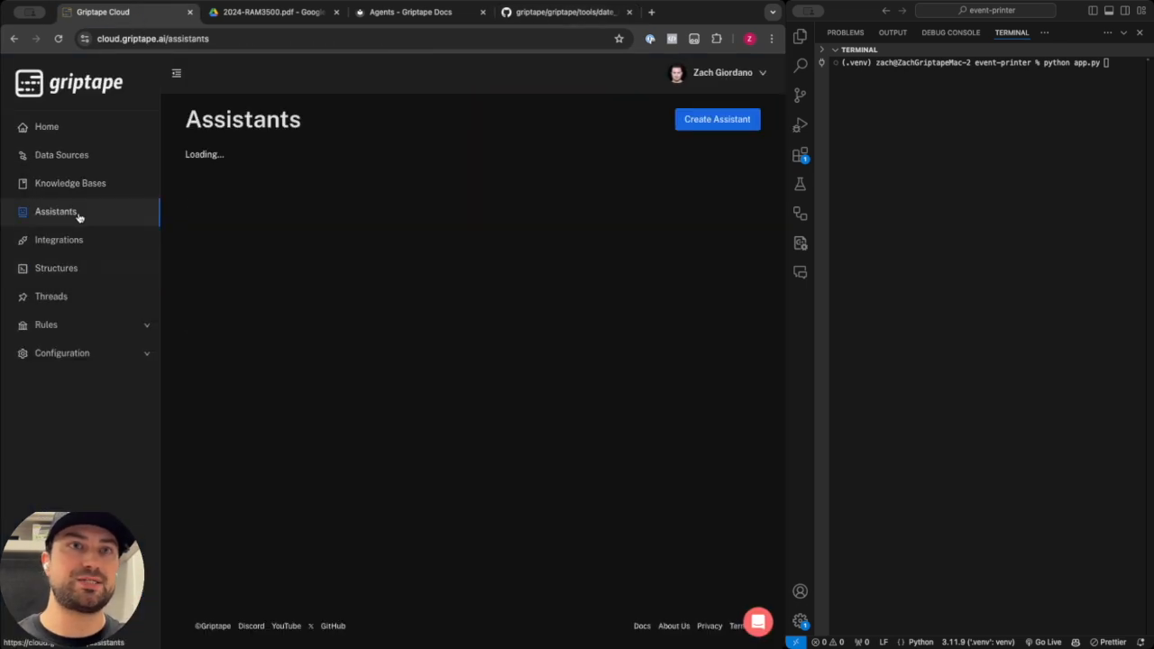
{"action": "left_click", "coordinate": [248, 257]}
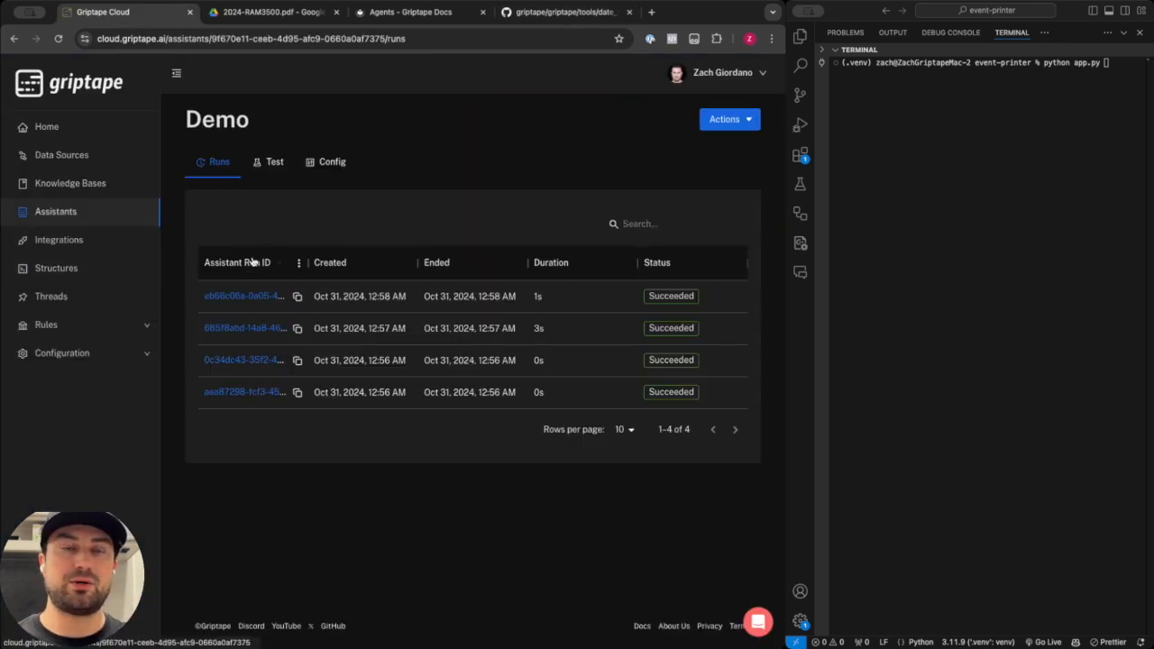
{"action": "left_click", "coordinate": [325, 164]}
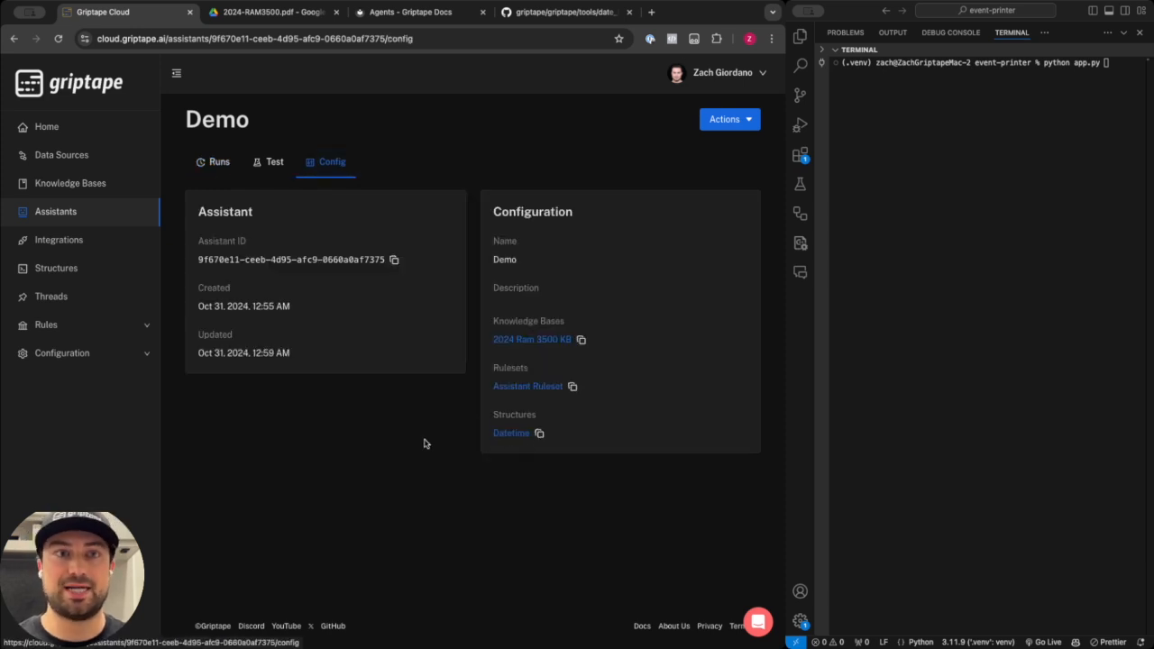
{"action": "left_click", "coordinate": [271, 162]}
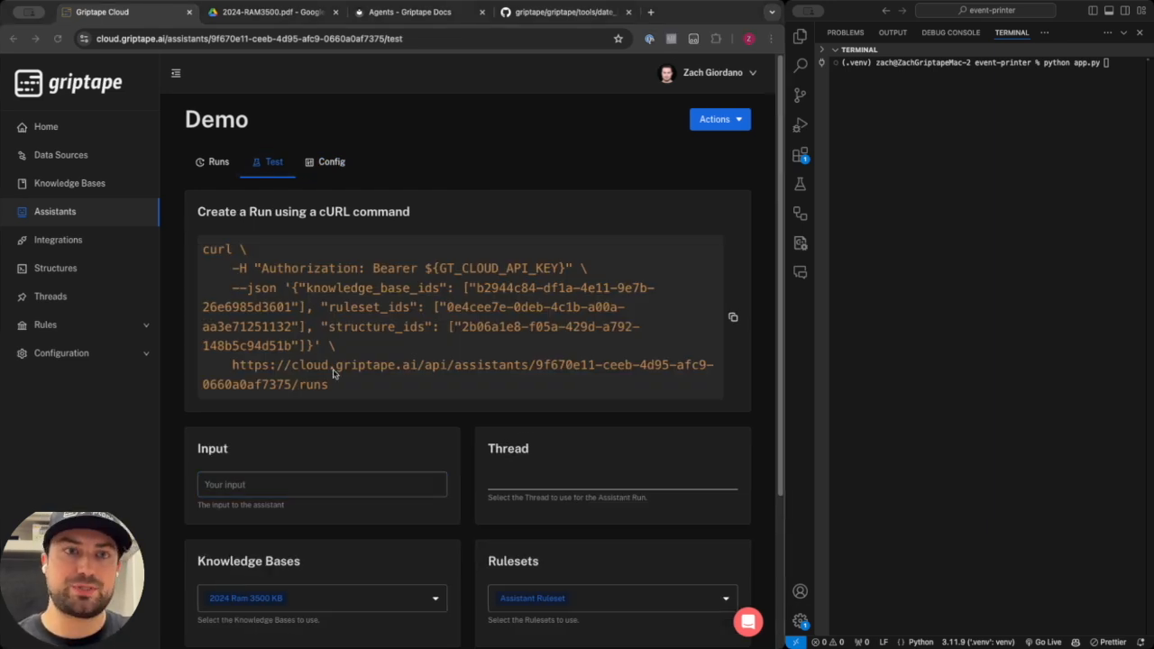
{"action": "scroll", "coordinate": [332, 375], "scroll_direction": "down", "scroll_amount": 2}
{"action": "left_click", "coordinate": [330, 410]}
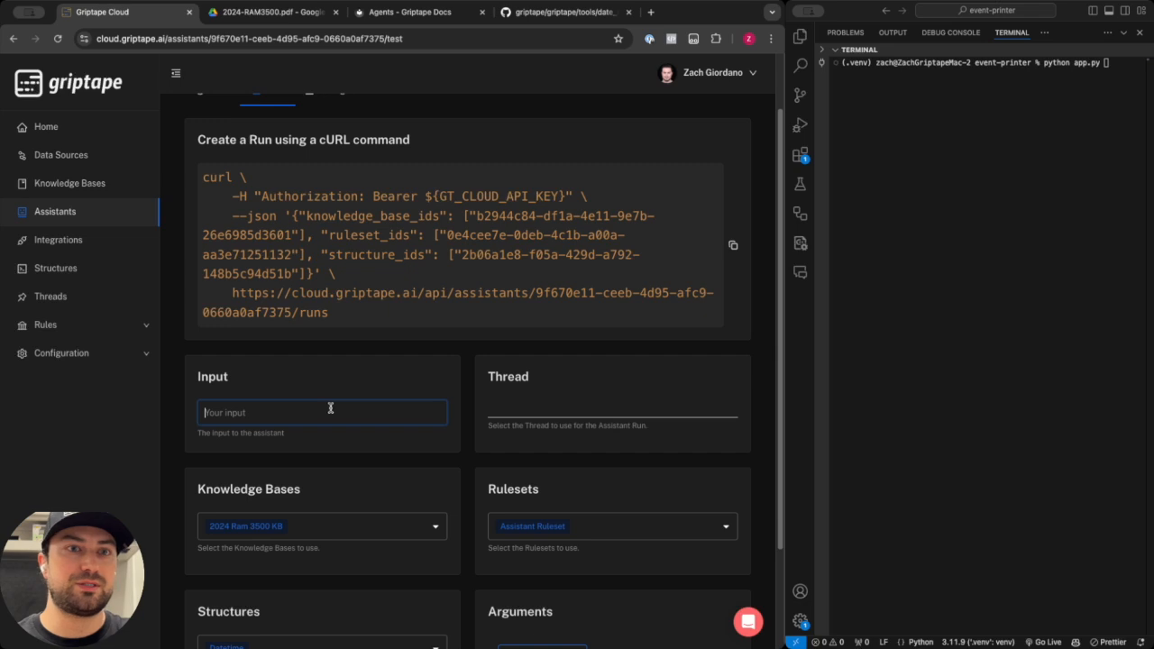
{"action": "type", "text": "how often should I change oil for diesel?"}
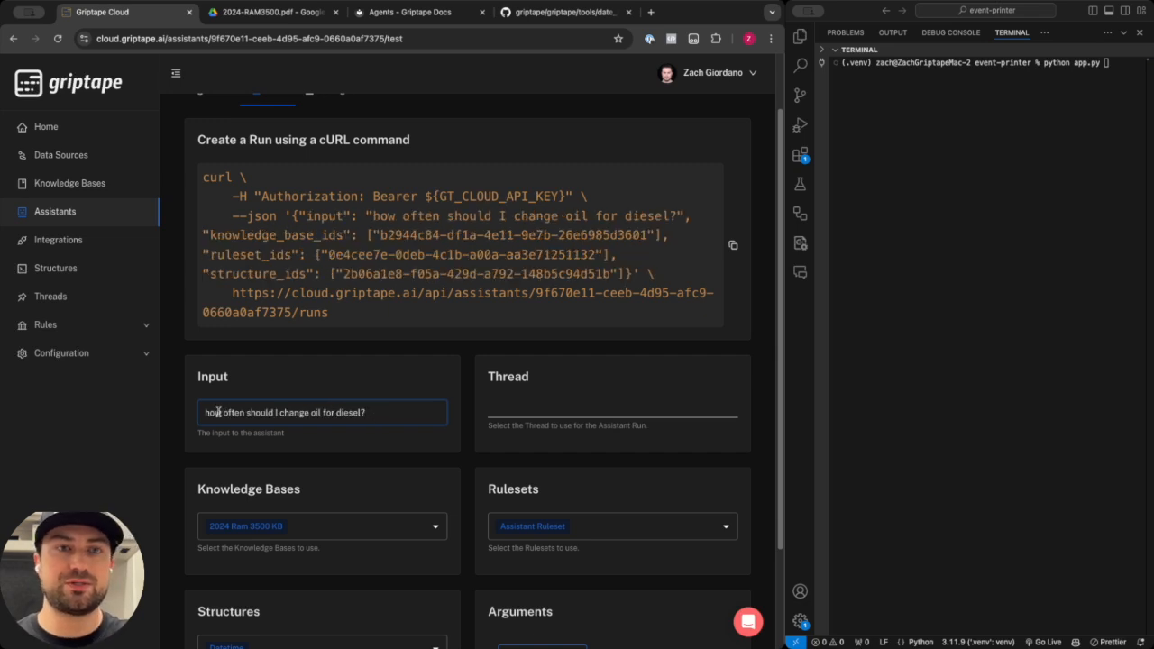
Create and select a new thread named "Truck Talk" for the run, then run the assistant.
{"action": "left_click", "coordinate": [536, 408]}
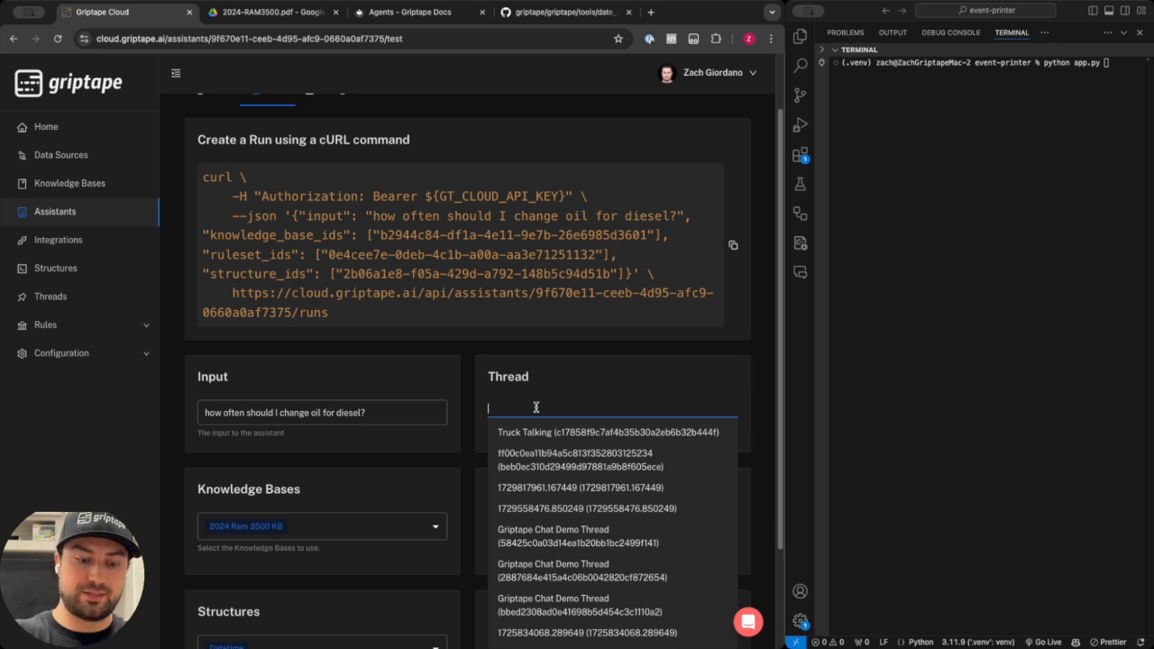
{"action": "type", "text": "Truck Talk"}
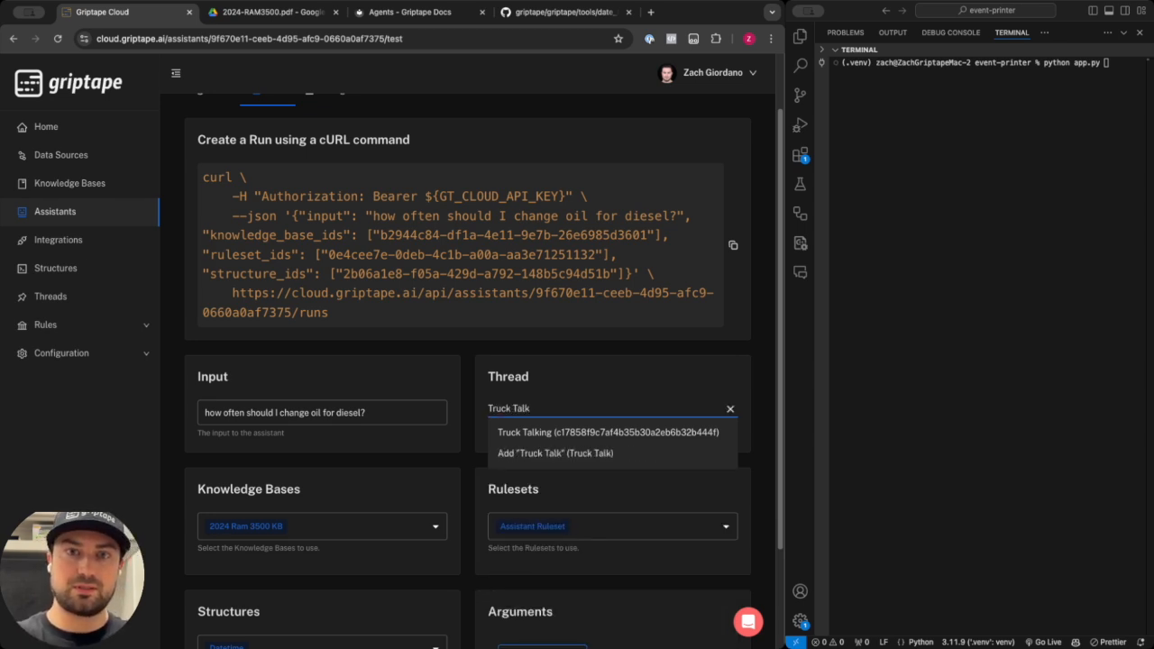
{"action": "key", "text": "Return"}
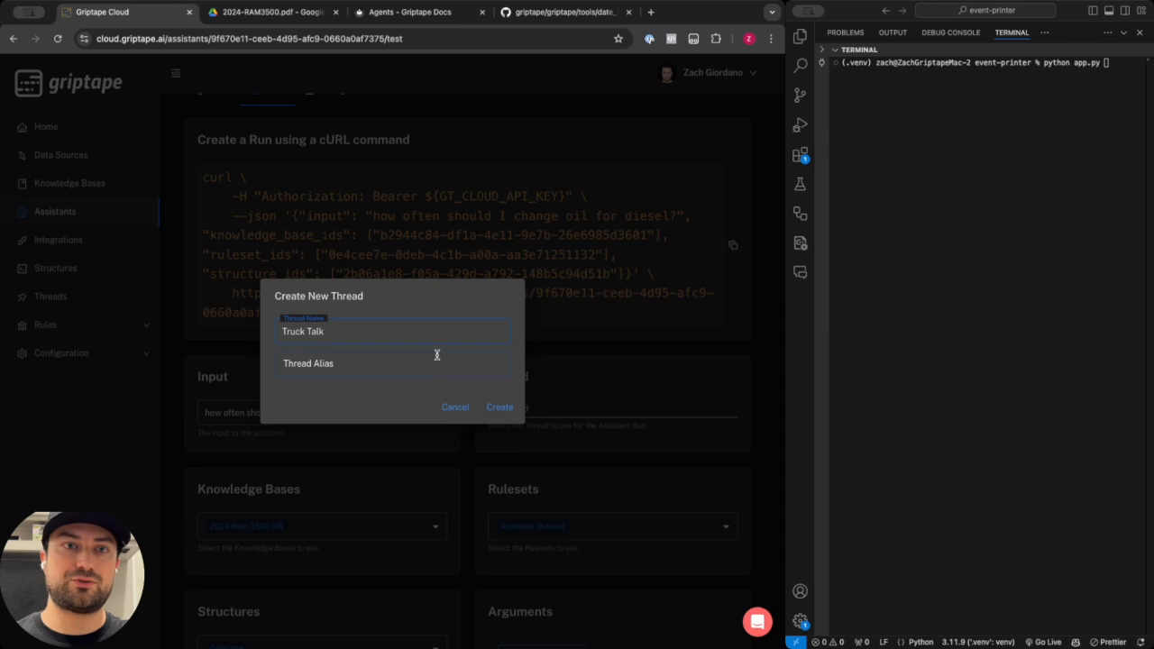
{"action": "left_click", "coordinate": [500, 407]}
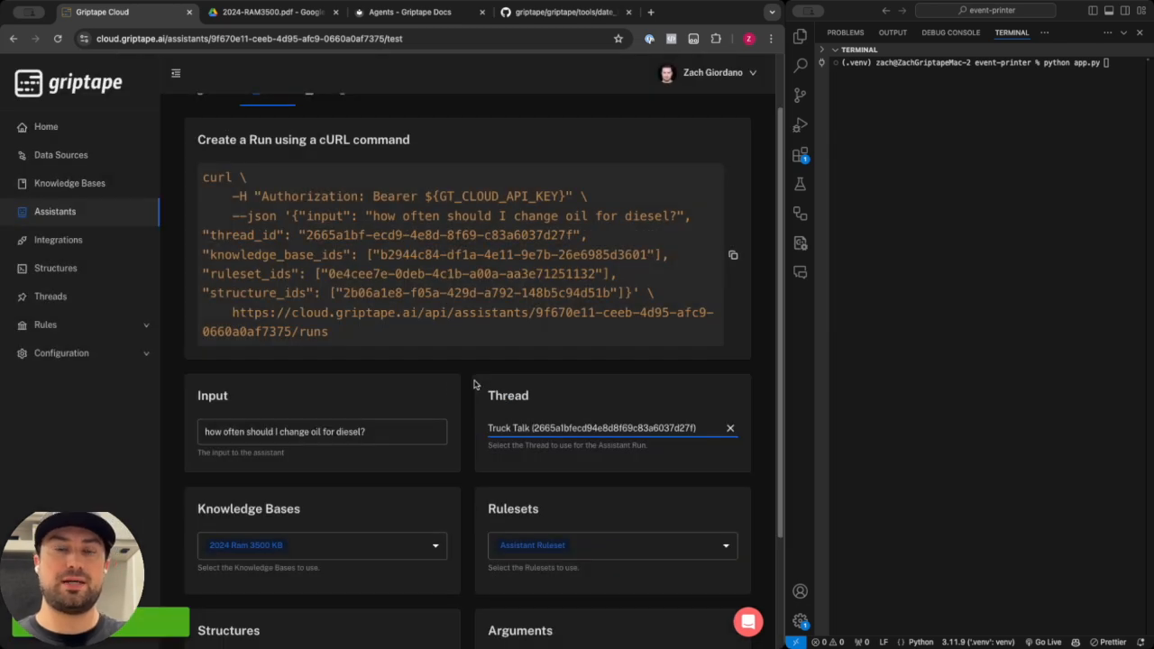
{"action": "left_click", "coordinate": [468, 391]}
{"action": "scroll", "coordinate": [468, 391], "scroll_direction": "down", "scroll_amount": 1}
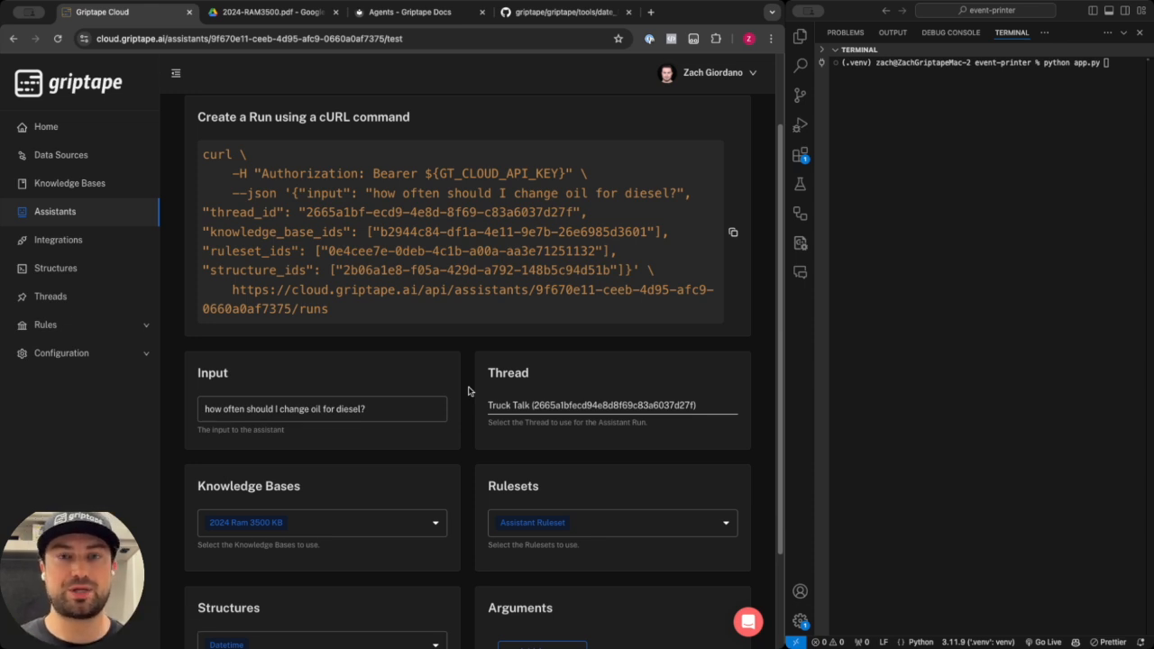
{"action": "scroll", "coordinate": [468, 391], "scroll_direction": "down", "scroll_amount": 3}
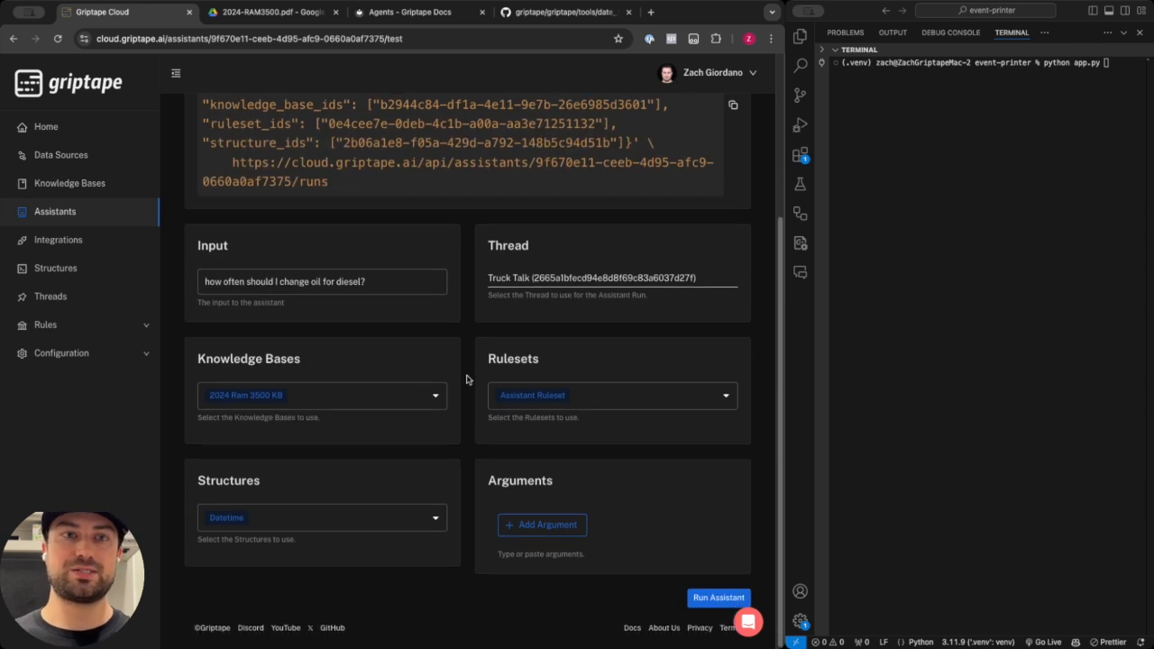
{"action": "left_click", "coordinate": [722, 598]}
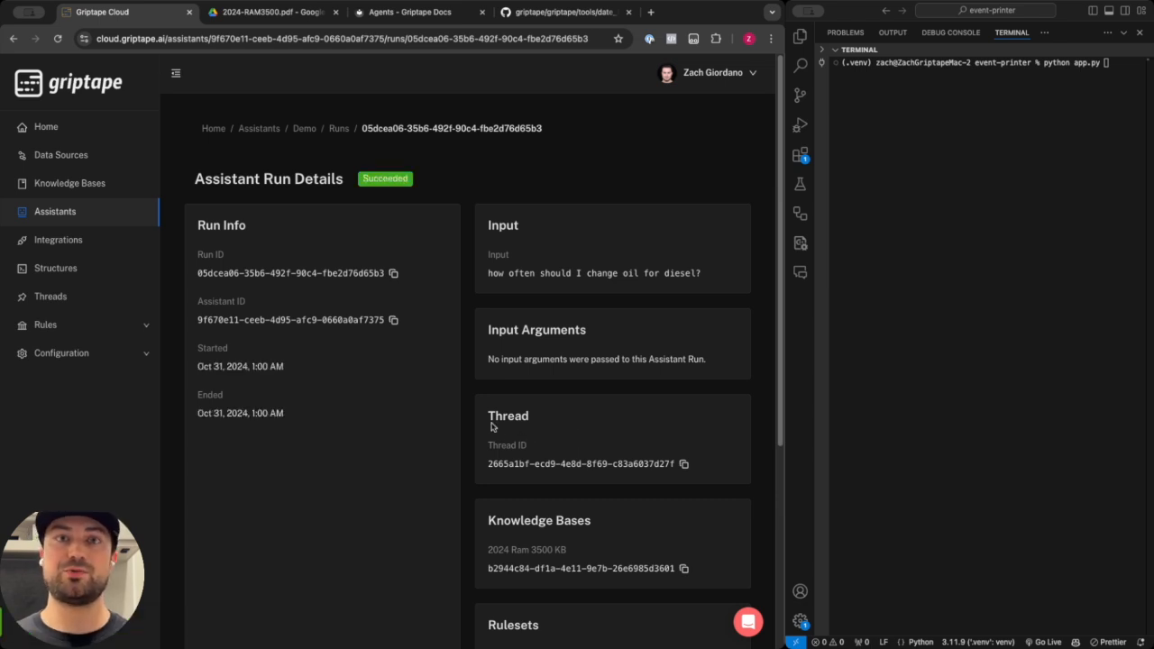
Examine the run details and the assistant run output text.
{"action": "scroll", "coordinate": [490, 416], "scroll_direction": "down", "scroll_amount": 5}
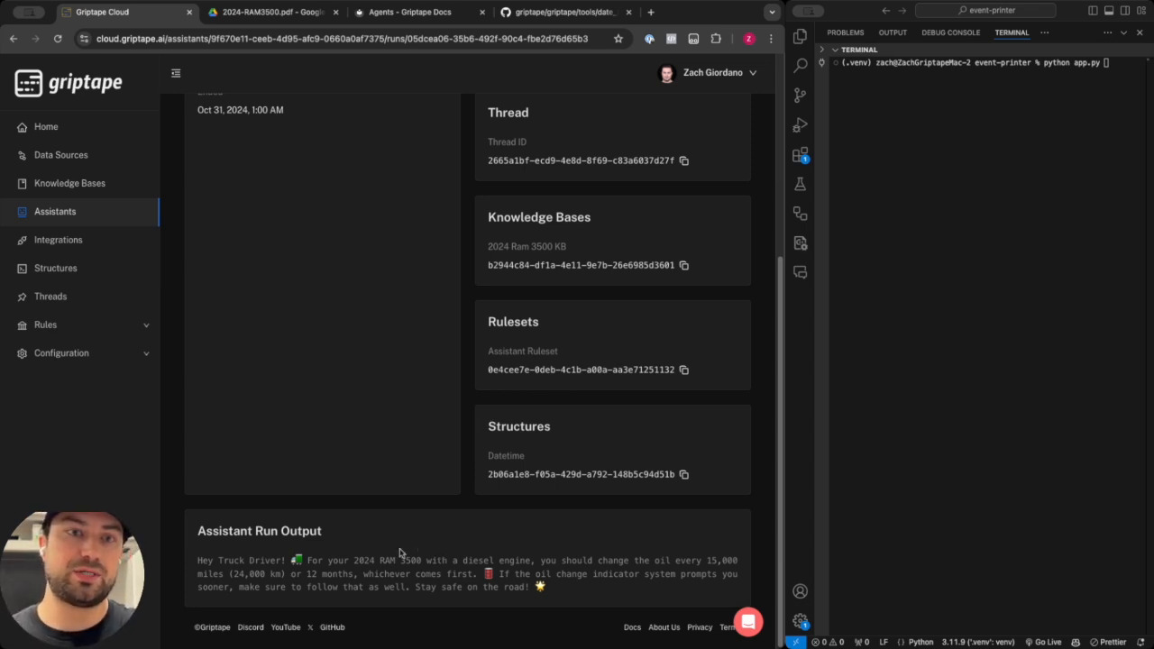
{"action": "left_click_drag", "start_coordinate": [282, 561], "coordinate": [220, 559]}
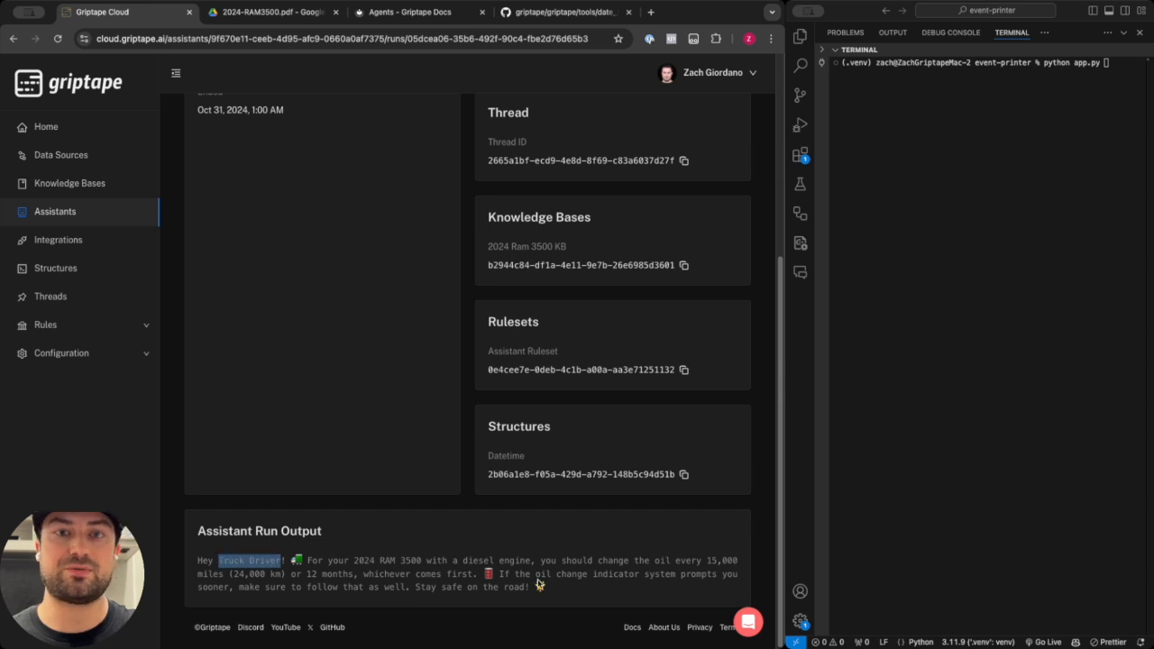
{"action": "left_click", "coordinate": [565, 595]}
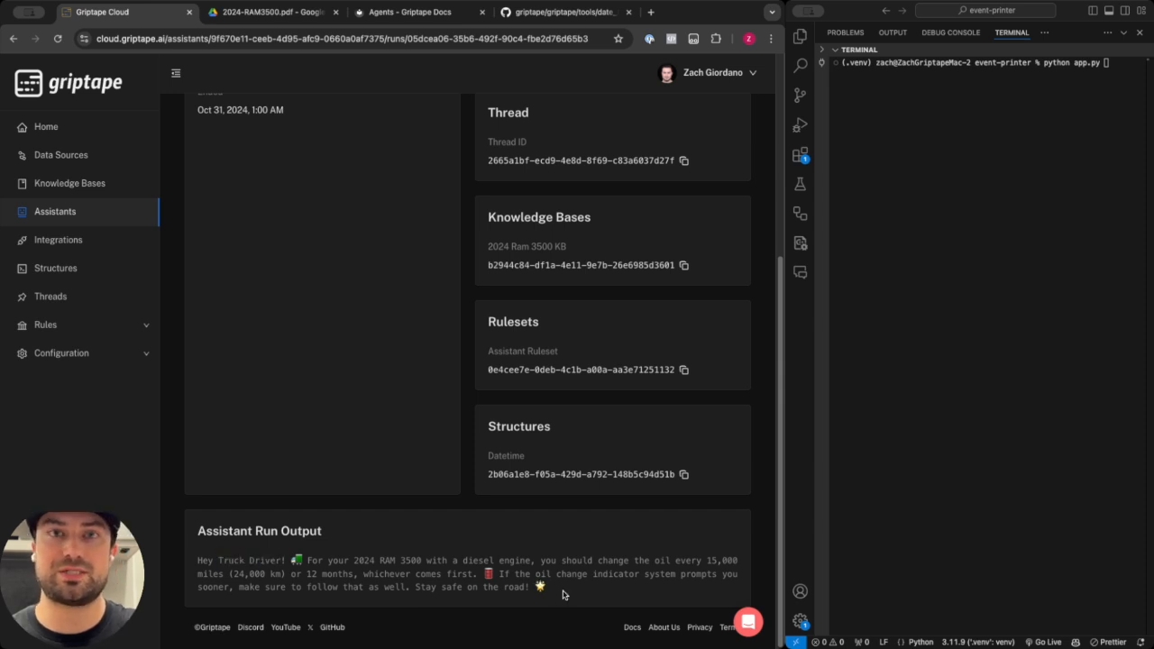
{"action": "left_click_drag", "start_coordinate": [712, 560], "coordinate": [353, 574]}
{"action": "left_click", "coordinate": [387, 575]}
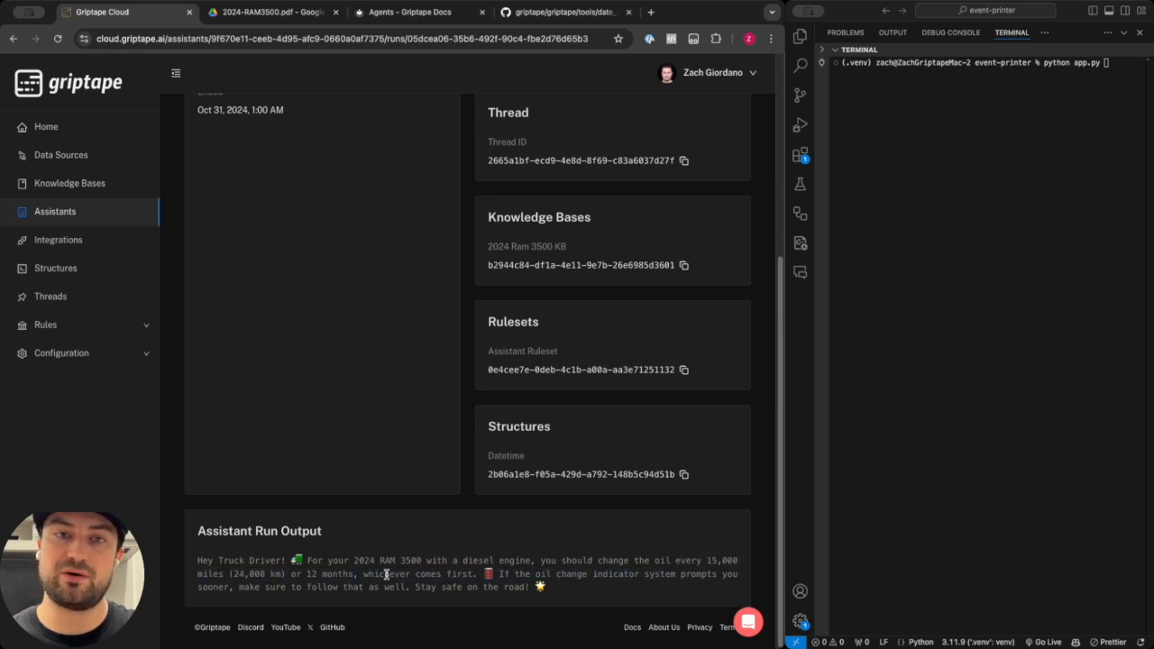
{"action": "scroll", "coordinate": [387, 575], "scroll_direction": "up", "scroll_amount": 5}
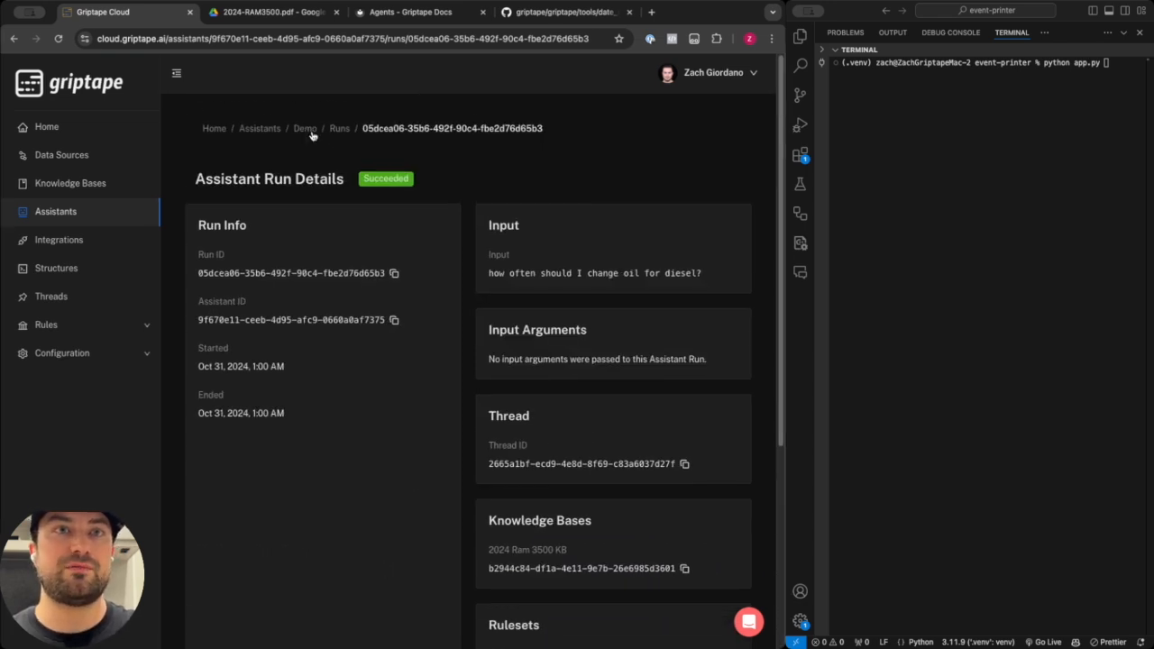
Return to the Demo assistant's test page and select the Truck Talk thread.
{"action": "left_click", "coordinate": [307, 129]}
{"action": "left_click", "coordinate": [275, 158]}
{"action": "scroll", "coordinate": [398, 299], "scroll_direction": "down", "scroll_amount": 3}
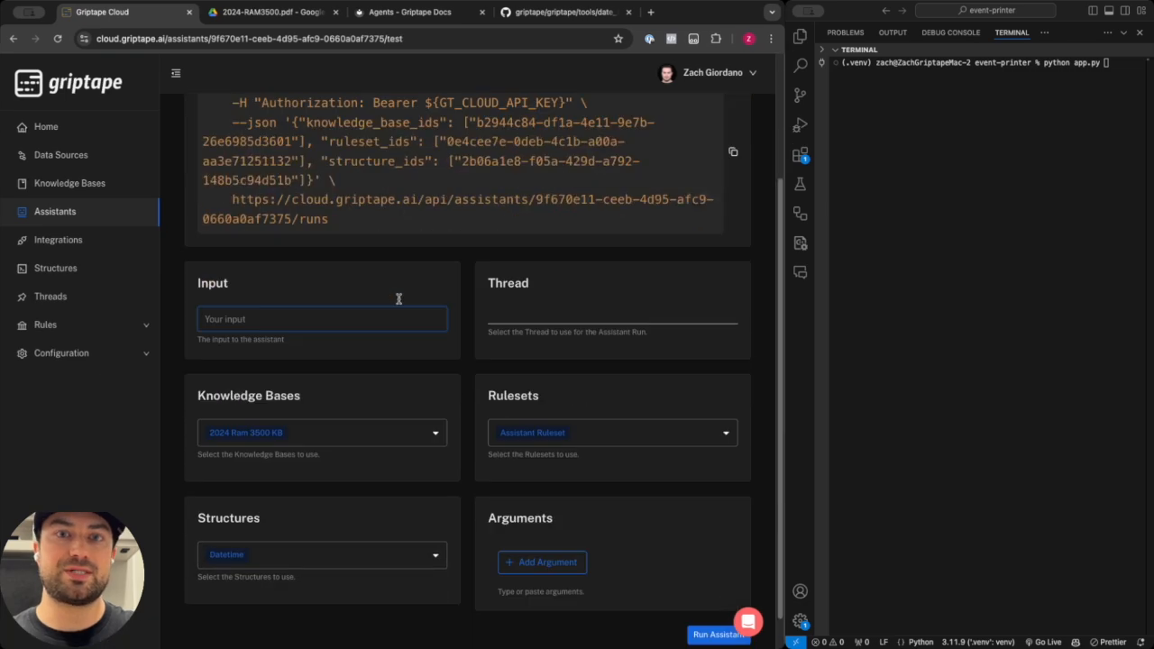
{"action": "scroll", "coordinate": [399, 299], "scroll_direction": "down", "scroll_amount": 1}
{"action": "left_click", "coordinate": [541, 275]}
{"action": "left_click", "coordinate": [545, 298]}
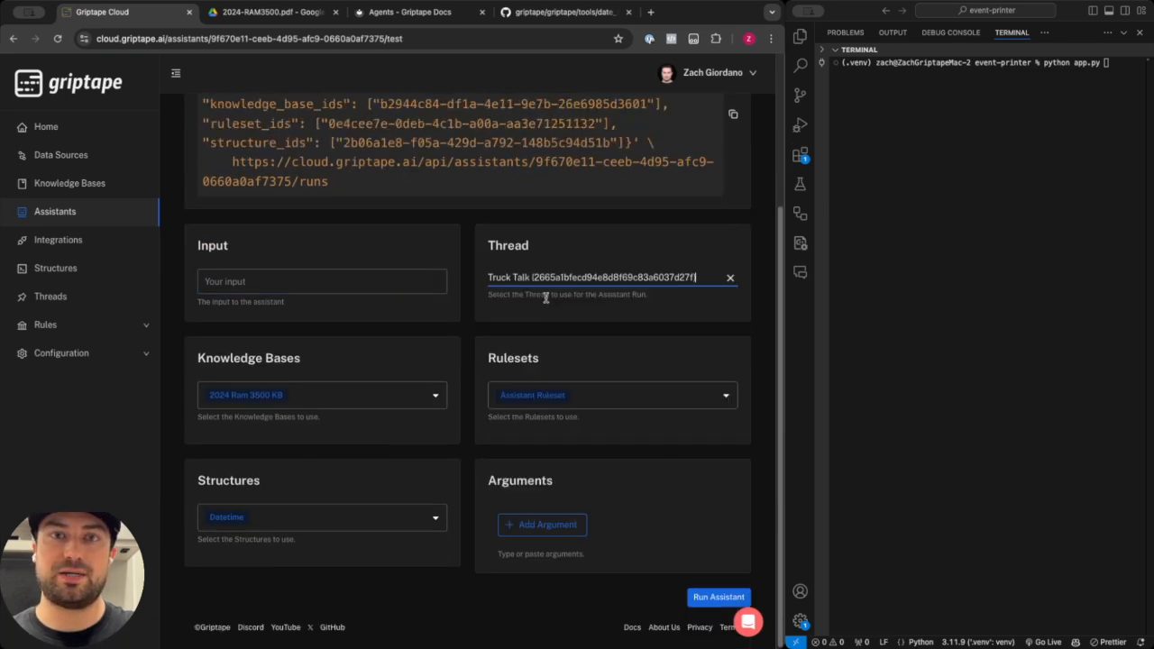
{"action": "scroll", "coordinate": [466, 291], "scroll_direction": "up", "scroll_amount": 5}
{"action": "scroll", "coordinate": [466, 292], "scroll_direction": "down", "scroll_amount": 2}
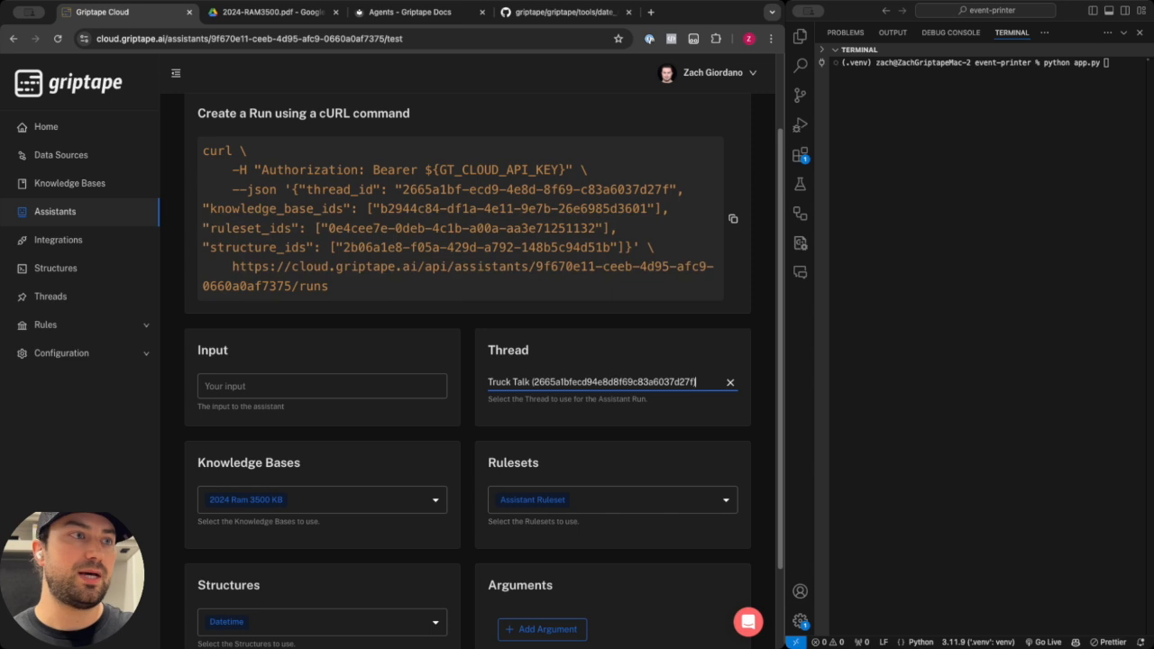
{"action": "left_click", "coordinate": [956, 208]}
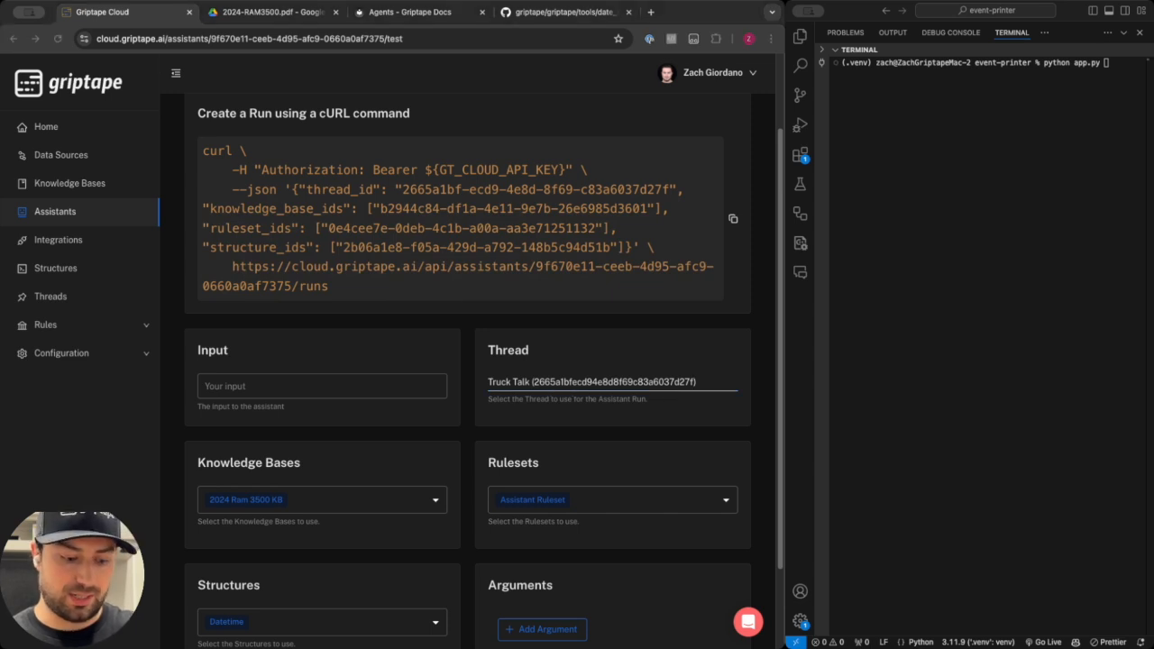
Paste the input "I changed my oil for my diesel truck on April 15, 2023. When should I change it next?".
{"action": "left_click", "coordinate": [296, 380]}
{"action": "type", "text": "I changed my oil for my diesel truck on April 15, 2023. When should I change it next?"}
{"action": "left_click_drag", "start_coordinate": [246, 422], "coordinate": [102, 417]}
{"action": "left_click", "coordinate": [238, 423]}
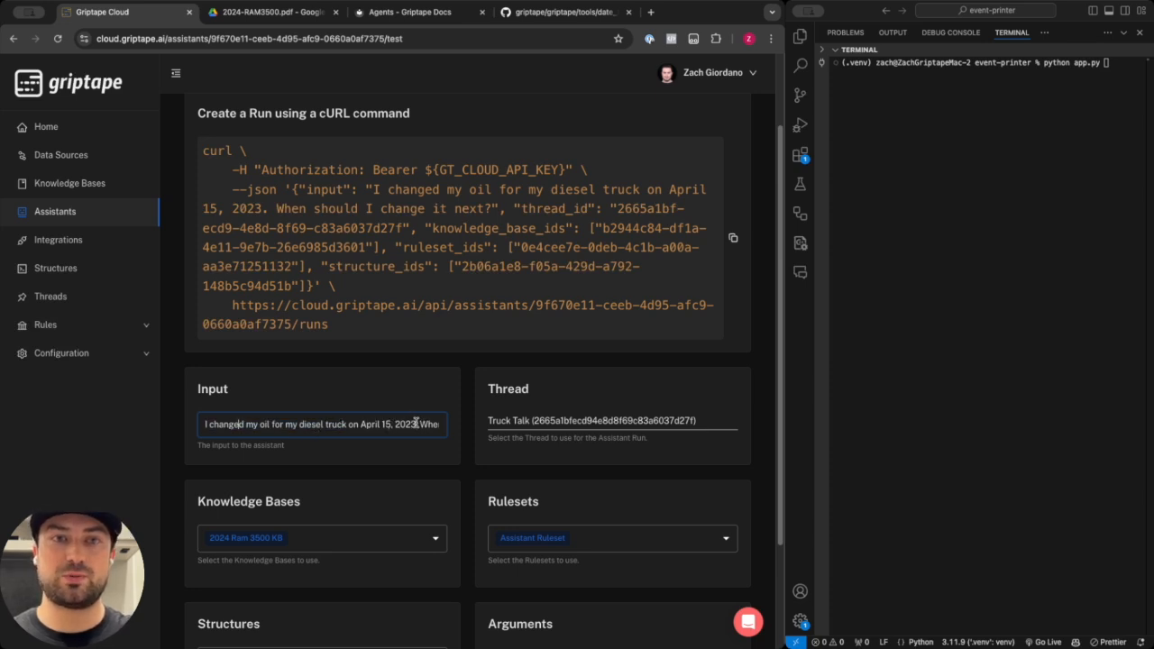
{"action": "left_click_drag", "start_coordinate": [406, 424], "coordinate": [433, 421]}
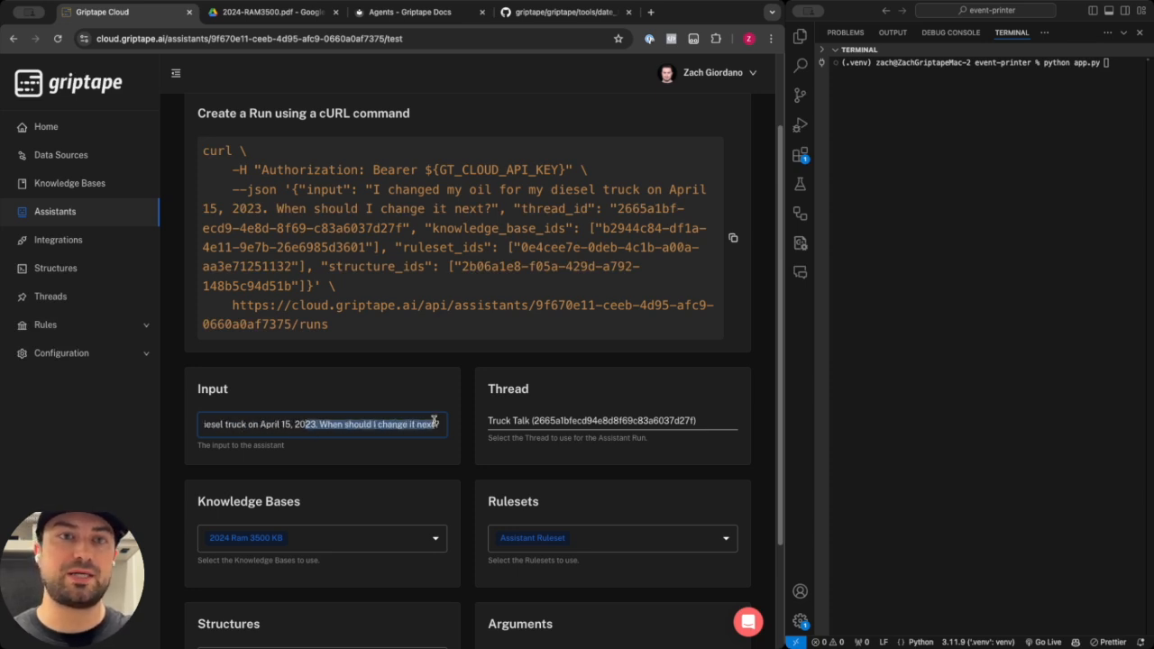
{"action": "left_click", "coordinate": [379, 424]}
{"action": "scroll", "coordinate": [456, 410], "scroll_direction": "down", "scroll_amount": 3}
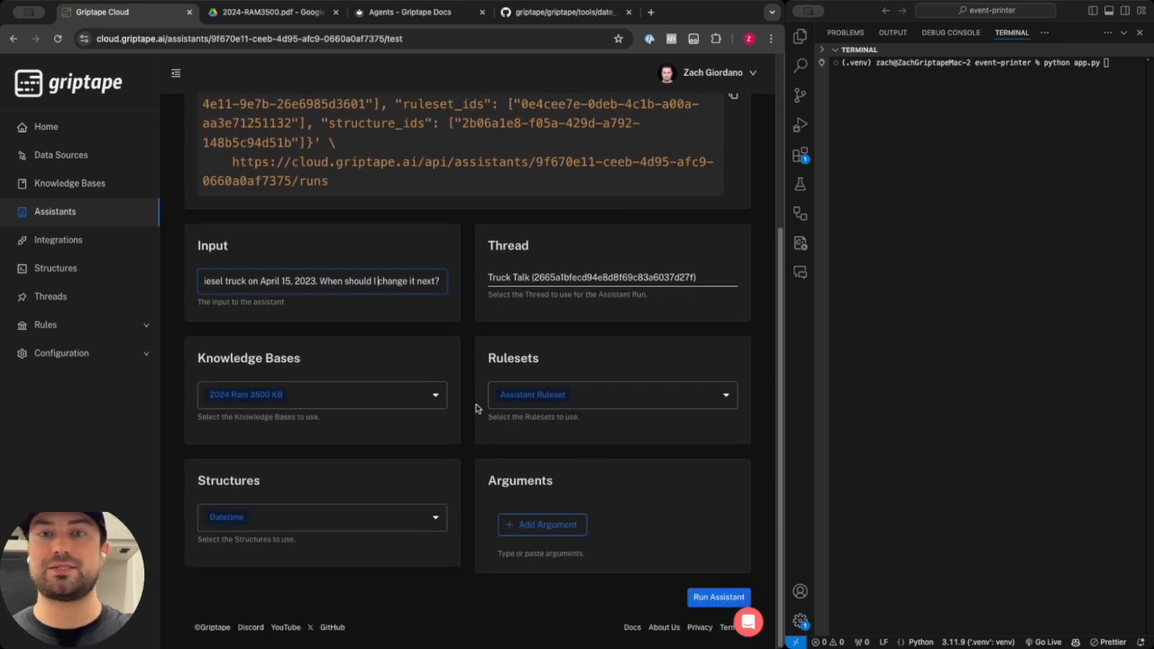
Run the assistant with the oil-change question and review the run details and assistant run output.
{"action": "left_click", "coordinate": [719, 597]}
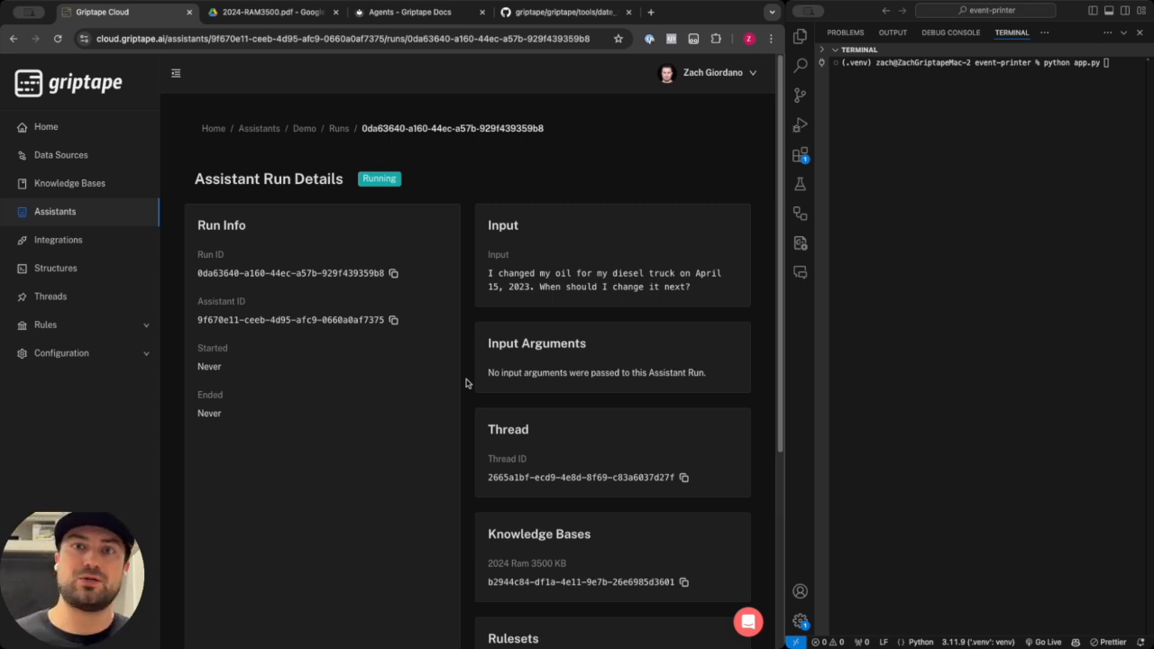
{"action": "left_click_drag", "start_coordinate": [696, 273], "coordinate": [724, 274]}
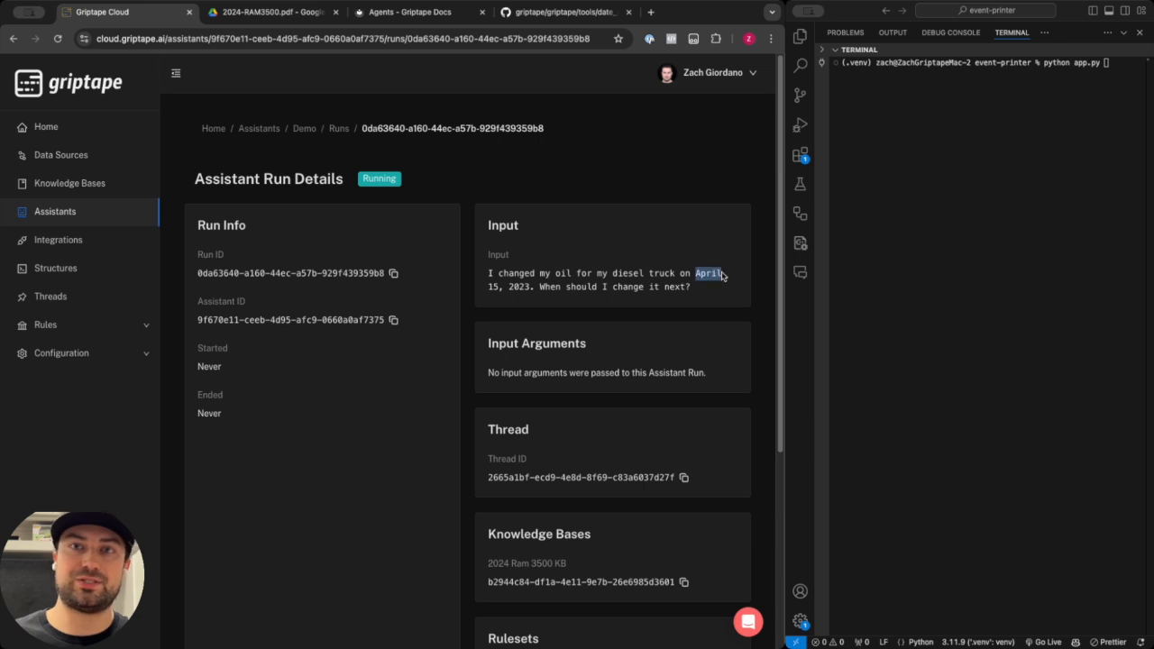
{"action": "double_click", "coordinate": [520, 287]}
{"action": "left_click", "coordinate": [594, 294]}
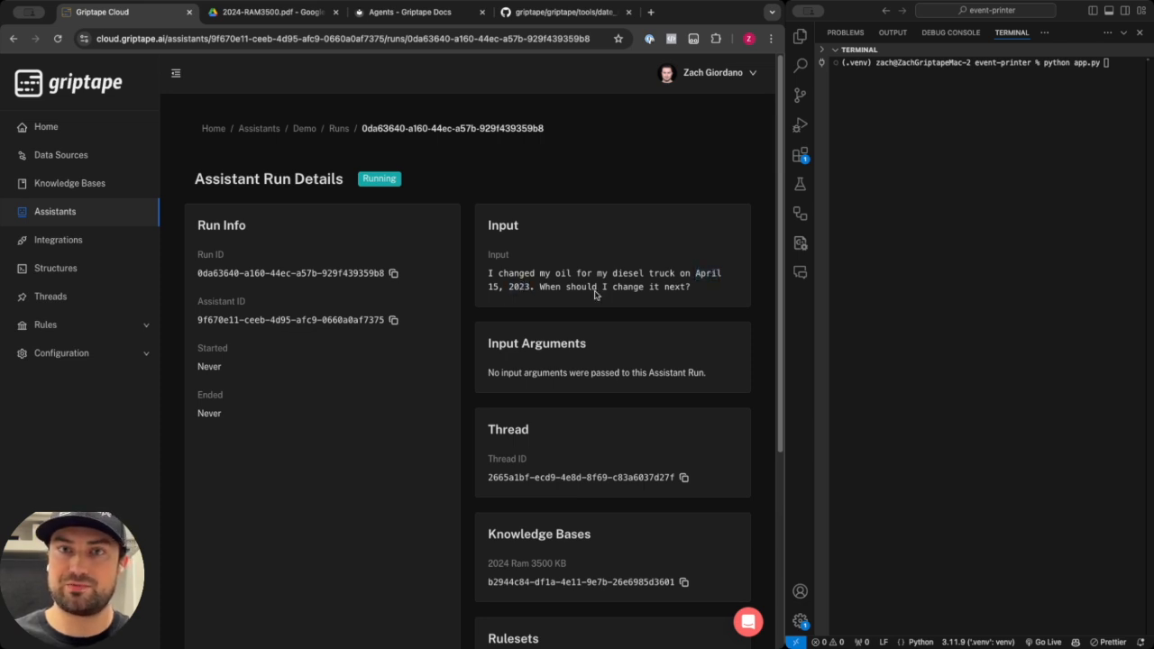
{"action": "scroll", "coordinate": [670, 285], "scroll_direction": "down", "scroll_amount": 1}
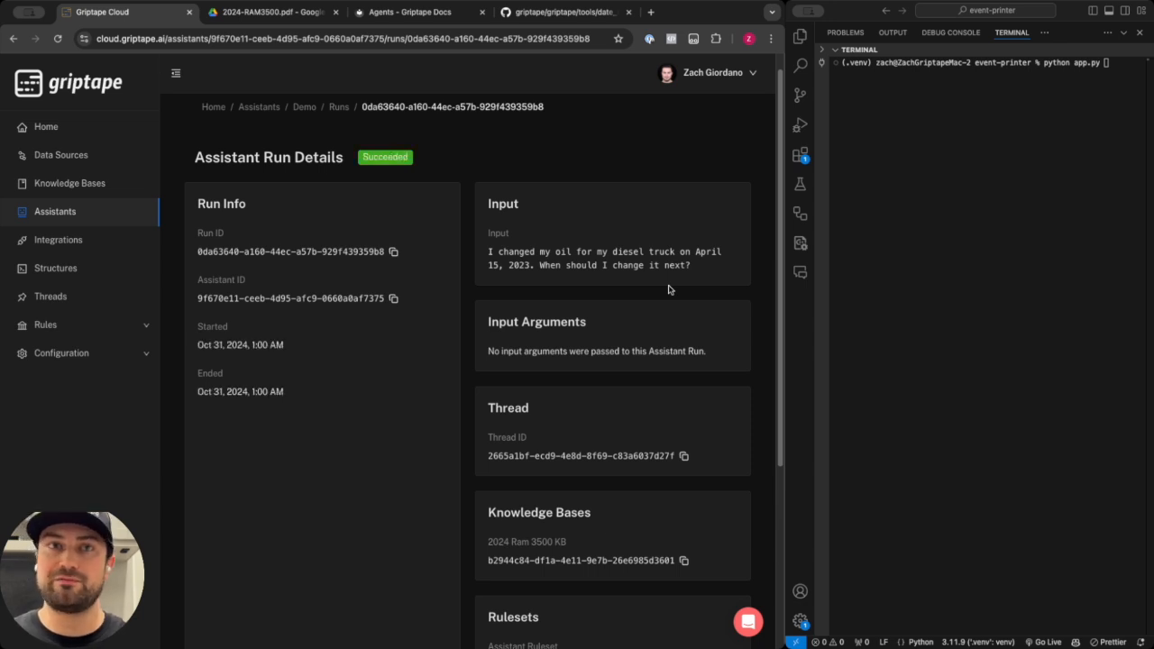
{"action": "scroll", "coordinate": [667, 289], "scroll_direction": "down", "scroll_amount": 5}
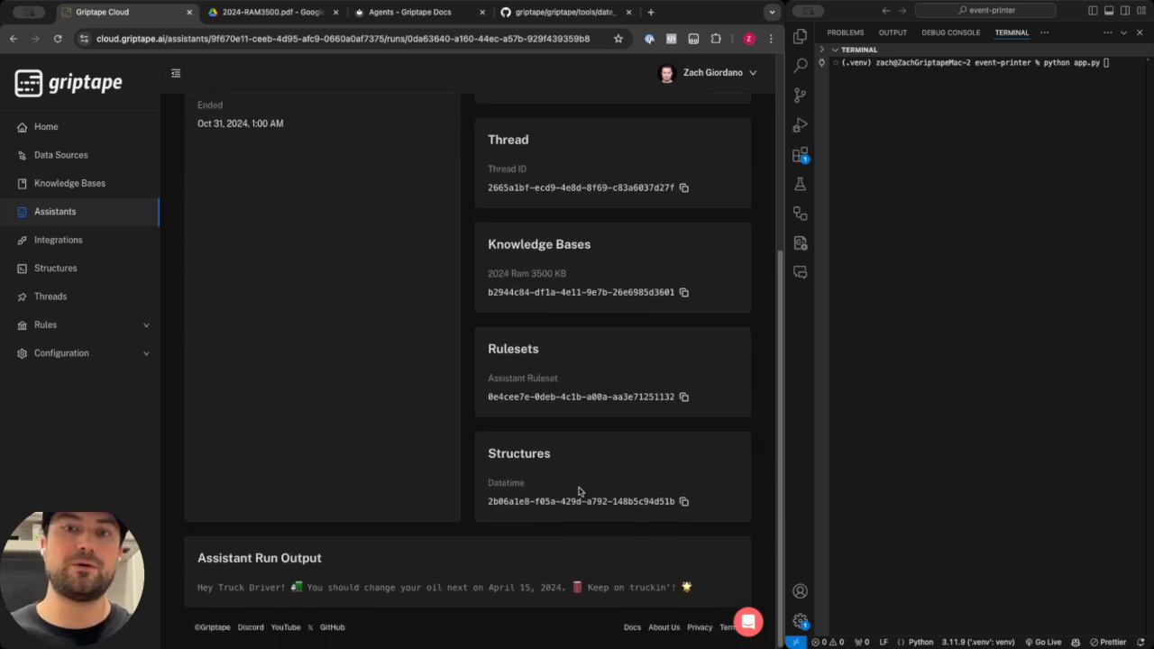
{"action": "left_click_drag", "start_coordinate": [305, 587], "coordinate": [567, 585]}
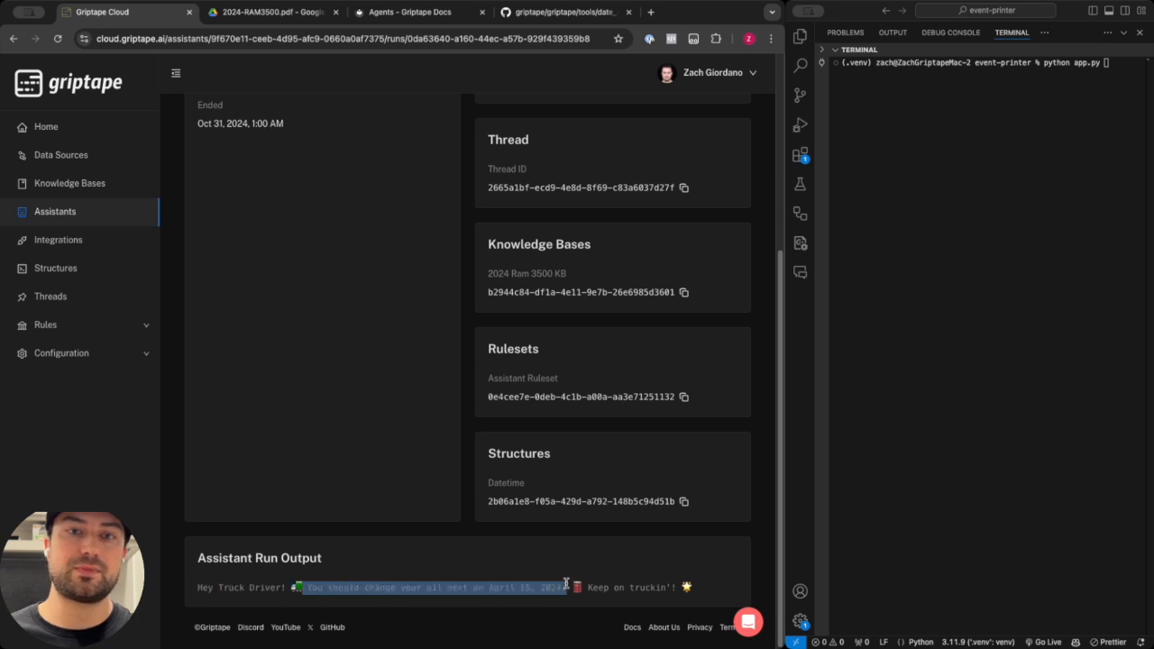
{"action": "left_click", "coordinate": [561, 586]}
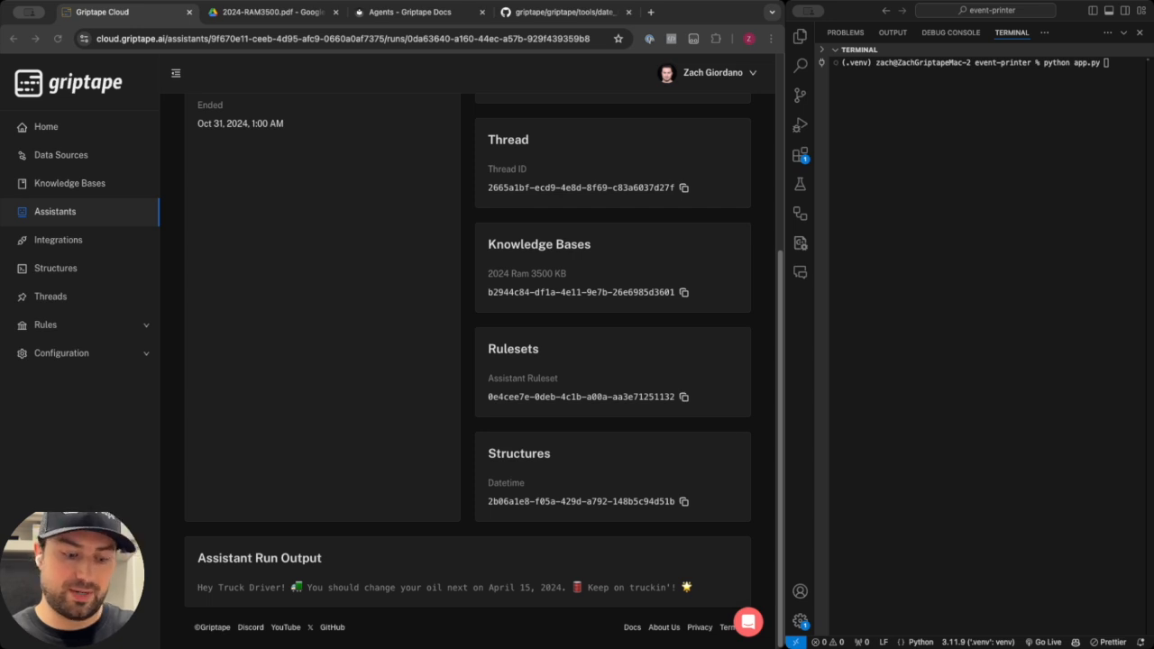
Return to the Demo assistant's test page and paste the input "Am I overdue?".
{"action": "left_click", "coordinate": [353, 364]}
{"action": "scroll", "coordinate": [355, 370], "scroll_direction": "up", "scroll_amount": 5}
{"action": "left_click", "coordinate": [307, 136]}
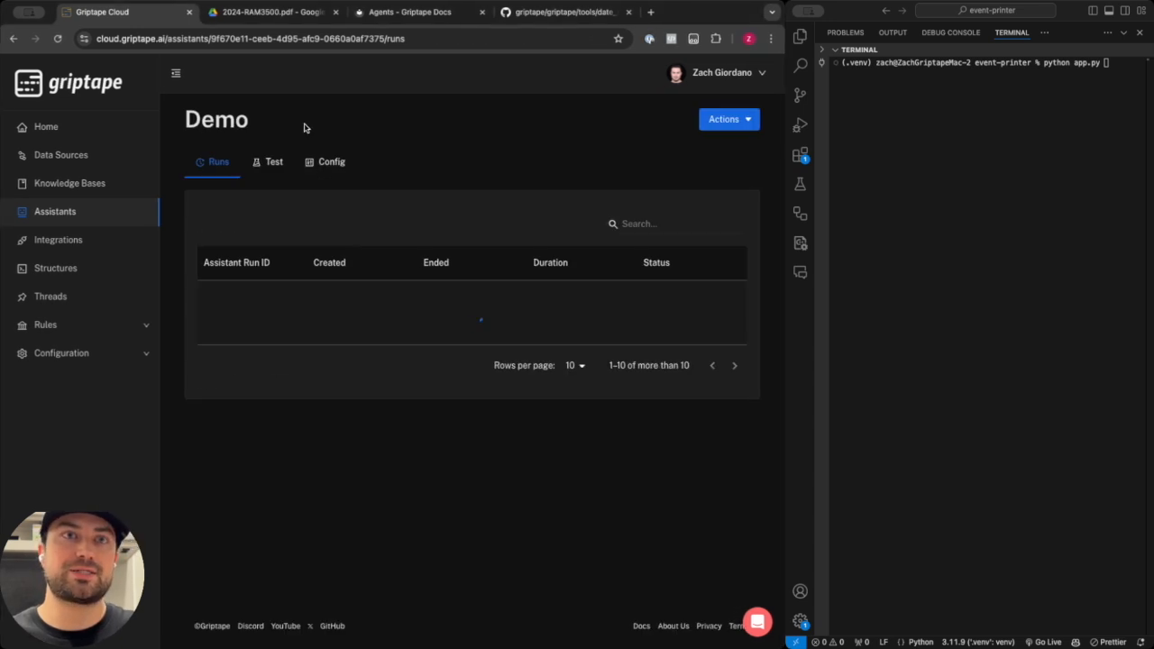
{"action": "left_click", "coordinate": [271, 161]}
{"action": "left_click", "coordinate": [402, 481]}
{"action": "type", "text": "Am I overdue?"}
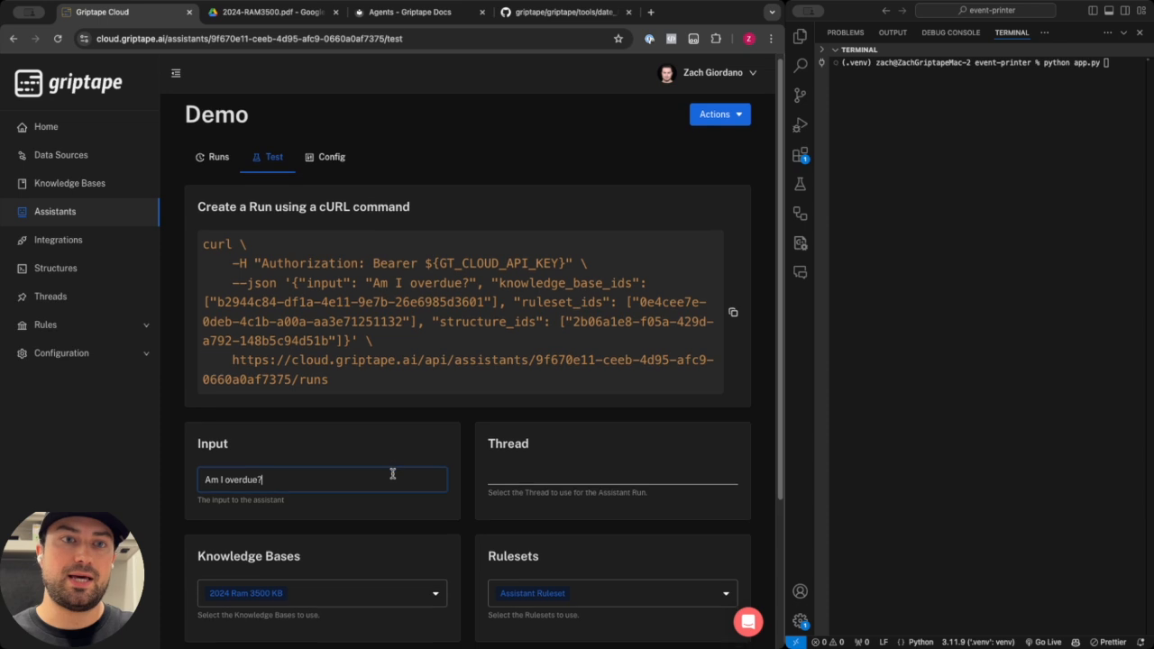
Select the Truck Talk thread and run the assistant.
{"action": "scroll", "coordinate": [401, 472], "scroll_direction": "down", "scroll_amount": 1}
{"action": "left_click", "coordinate": [577, 451]}
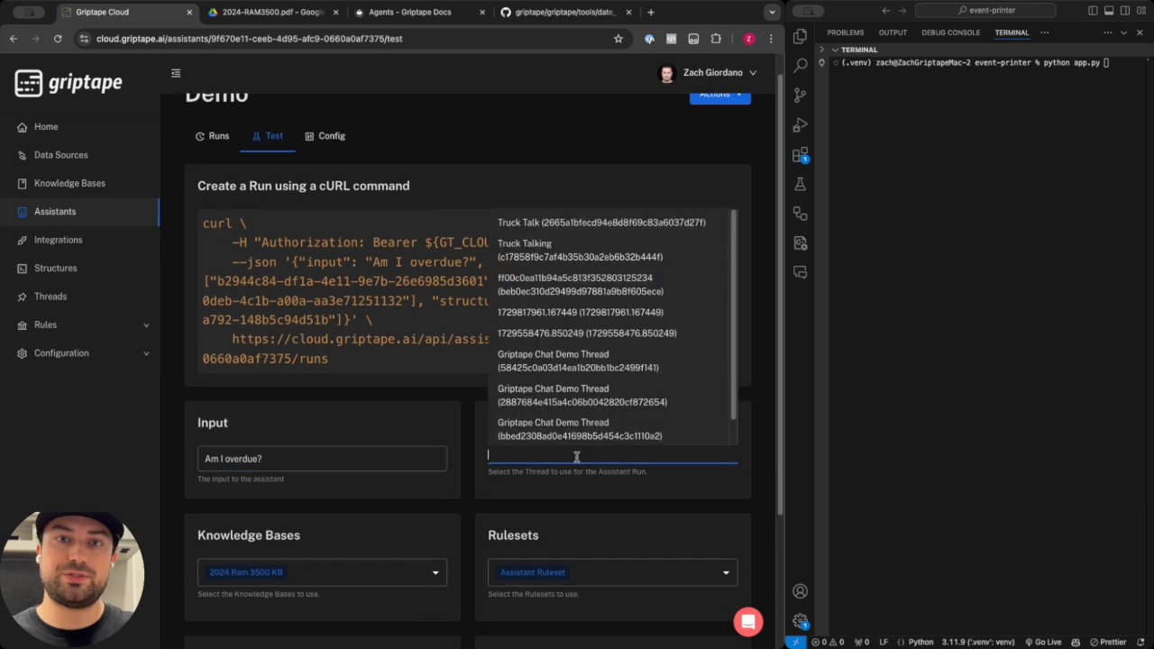
{"action": "left_click", "coordinate": [570, 232]}
{"action": "scroll", "coordinate": [505, 270], "scroll_direction": "down", "scroll_amount": 5}
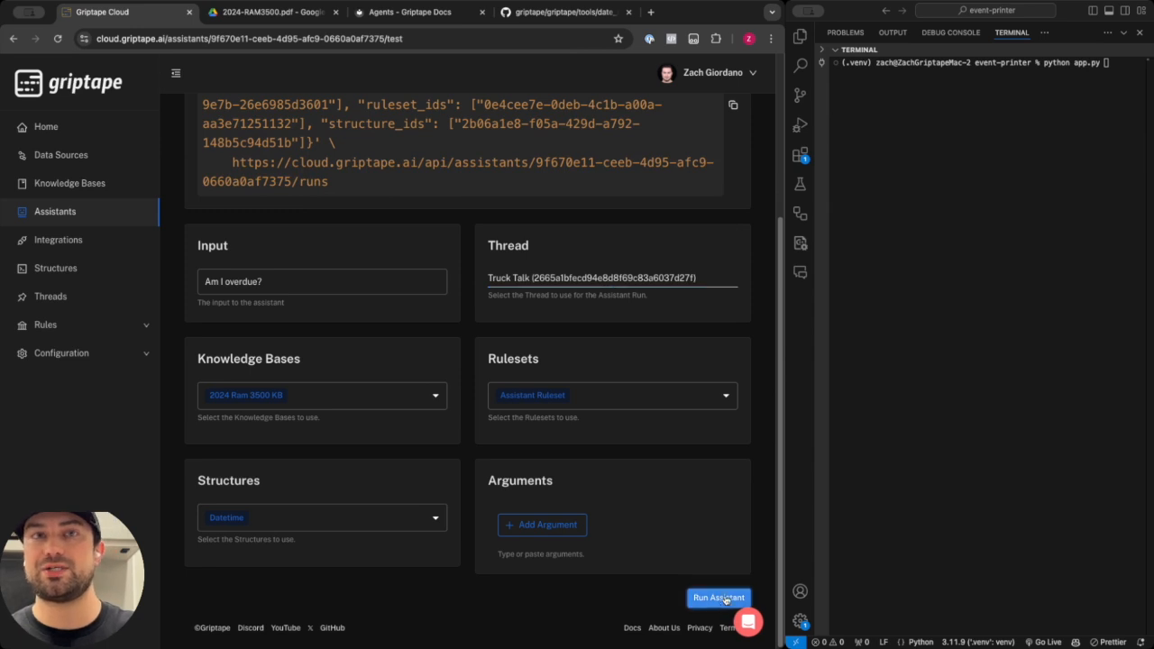
{"action": "left_click", "coordinate": [719, 598]}
Examine the new run's details and the assistant run output text.
{"action": "scroll", "coordinate": [479, 336], "scroll_direction": "down", "scroll_amount": 2}
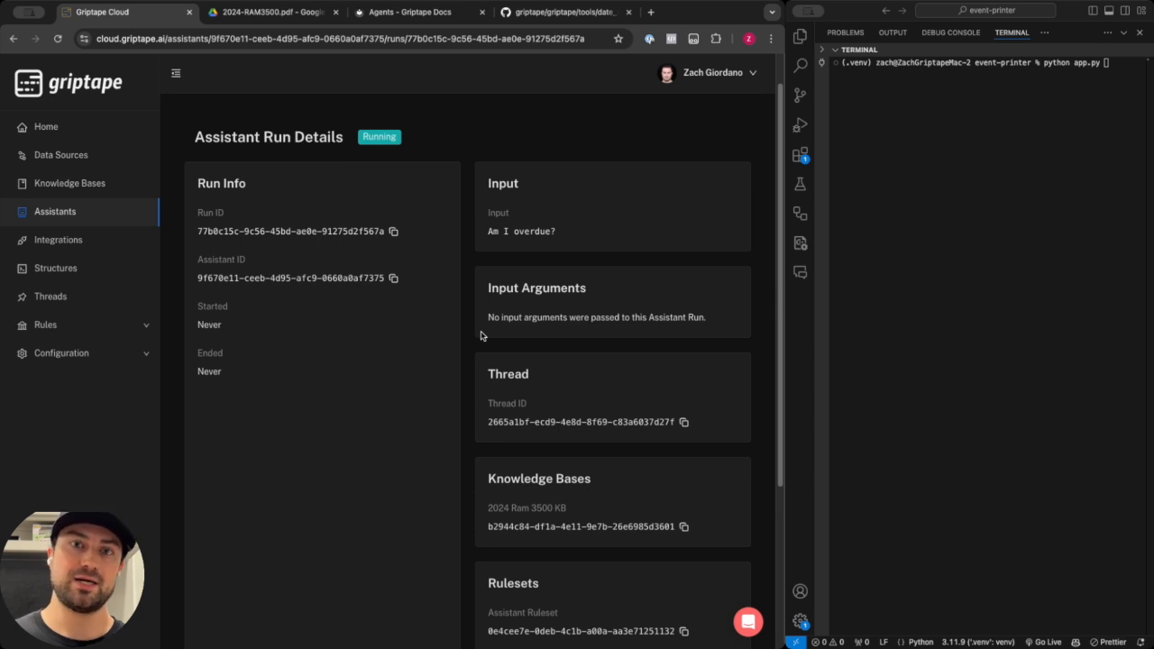
{"action": "scroll", "coordinate": [469, 330], "scroll_direction": "down", "scroll_amount": 1}
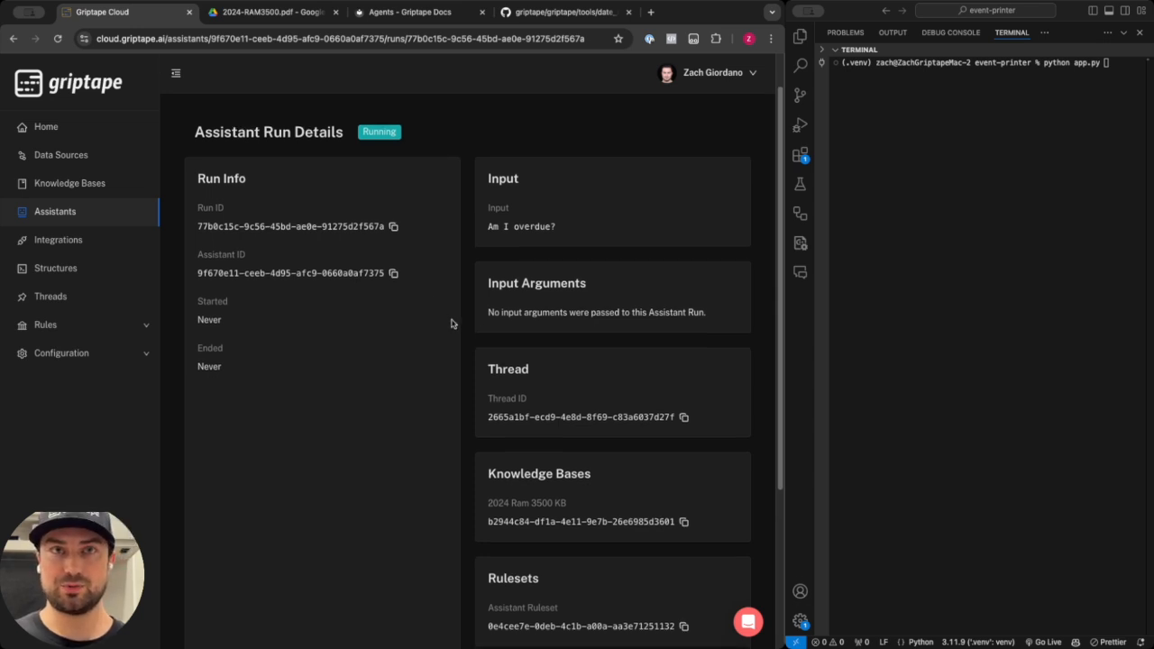
{"action": "scroll", "coordinate": [435, 326], "scroll_direction": "down", "scroll_amount": 5}
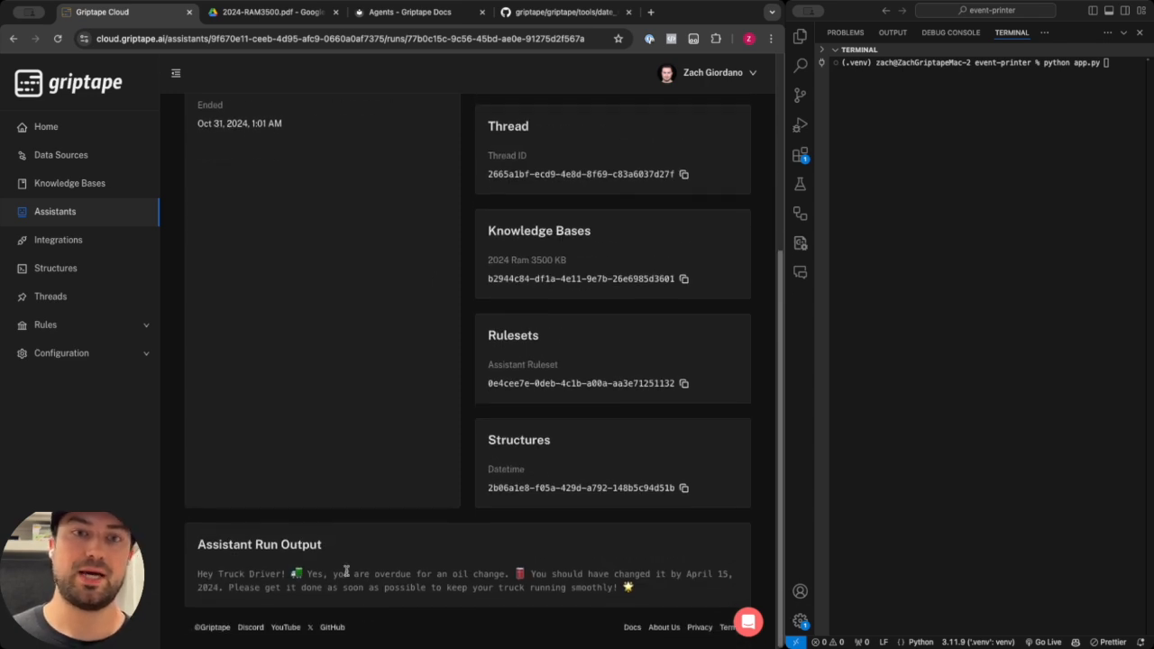
{"action": "left_click_drag", "start_coordinate": [505, 576], "coordinate": [197, 573]}
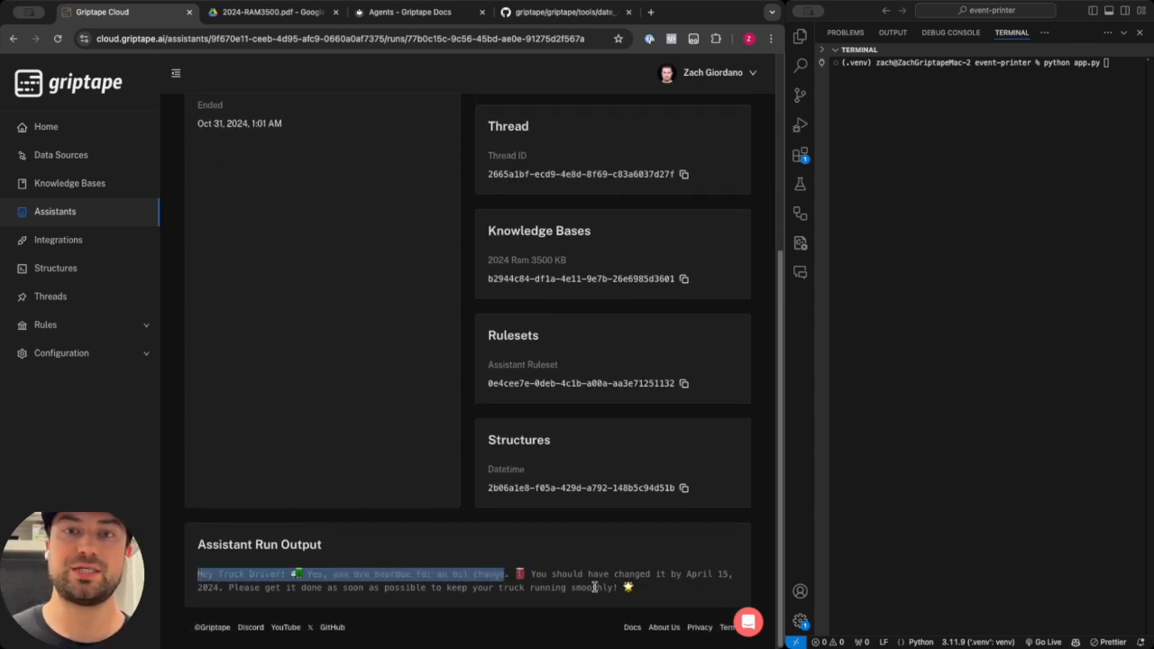
{"action": "left_click_drag", "start_coordinate": [692, 572], "coordinate": [619, 588]}
{"action": "left_click", "coordinate": [614, 585]}
{"action": "scroll", "coordinate": [571, 564], "scroll_direction": "up", "scroll_amount": 6}
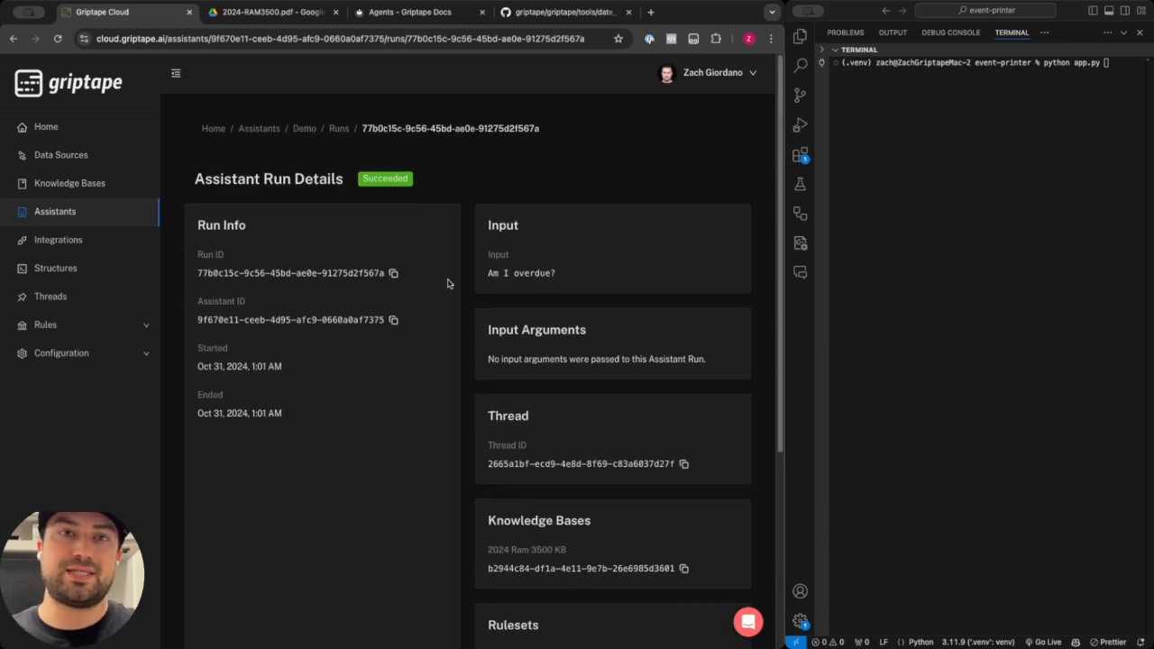
Copy the run ID and run python app.py in the terminal with that run ID as argument.
{"action": "left_click", "coordinate": [393, 272]}
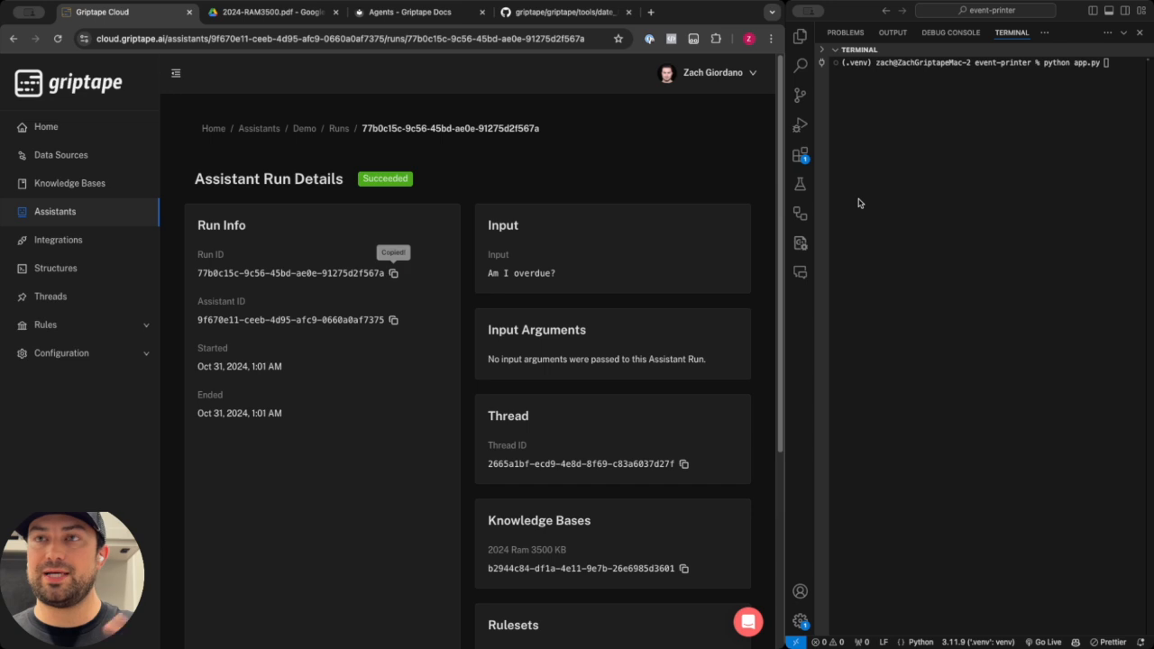
{"action": "left_click", "coordinate": [896, 197]}
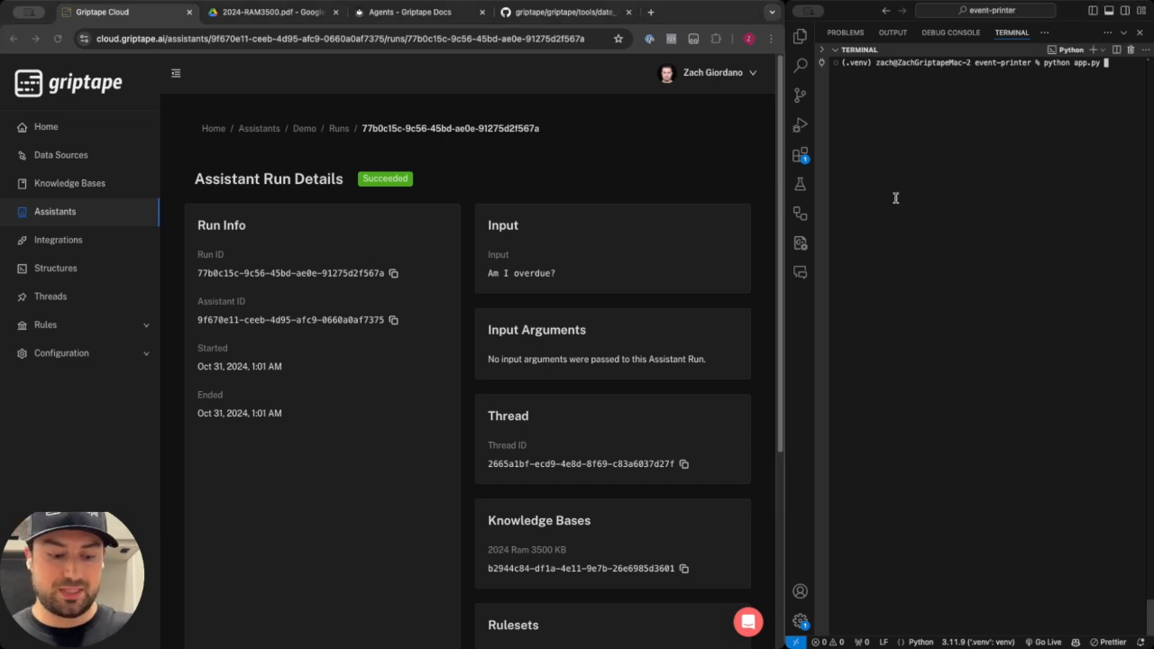
{"action": "key", "text": "super+v"}
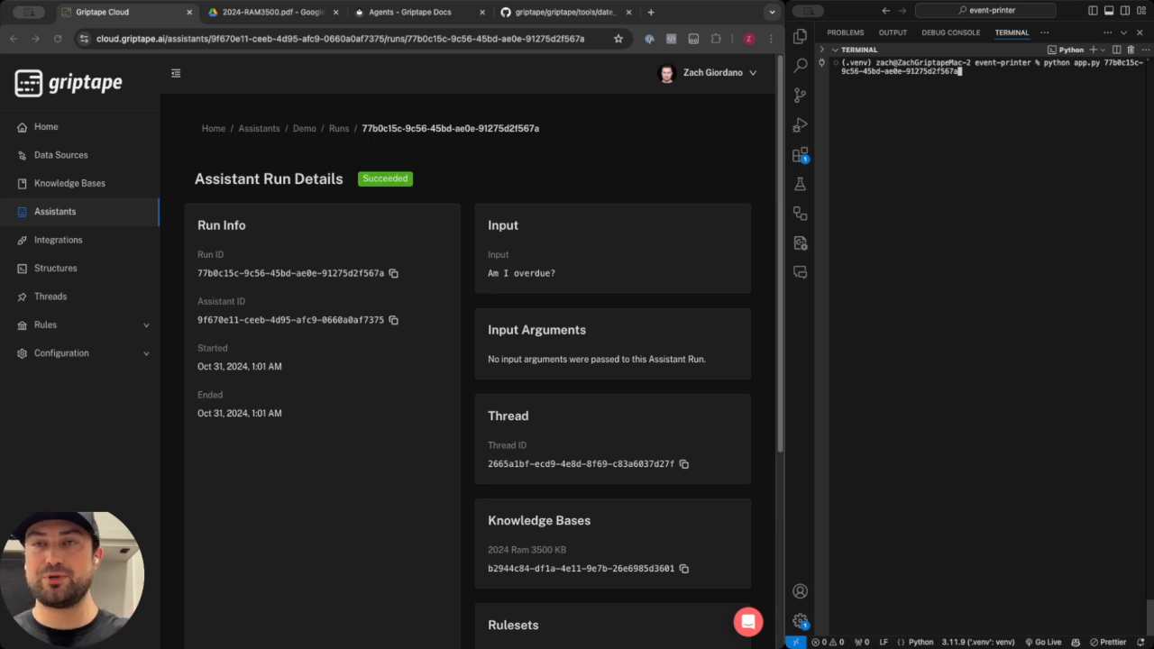
{"action": "key", "text": "Return"}
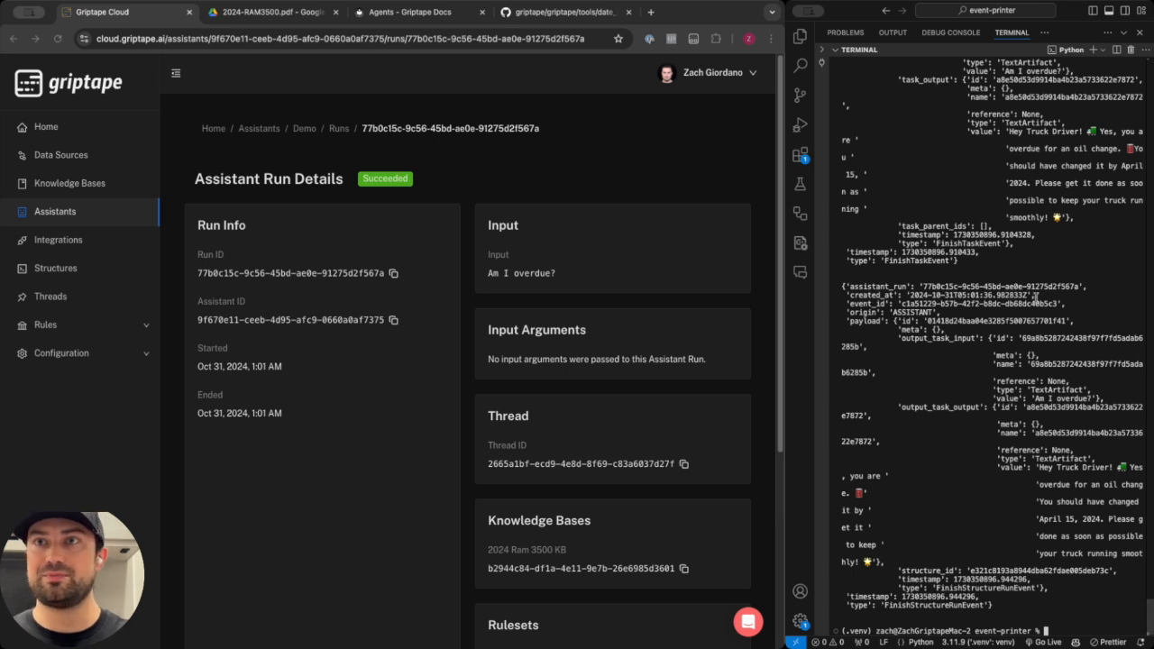
Examine the printed run events in the terminal for the Datetime tool call, then return to the Assistants list.
{"action": "scroll", "coordinate": [1046, 307], "scroll_direction": "up", "scroll_amount": 2}
{"action": "scroll", "coordinate": [1076, 360], "scroll_direction": "up", "scroll_amount": 3}
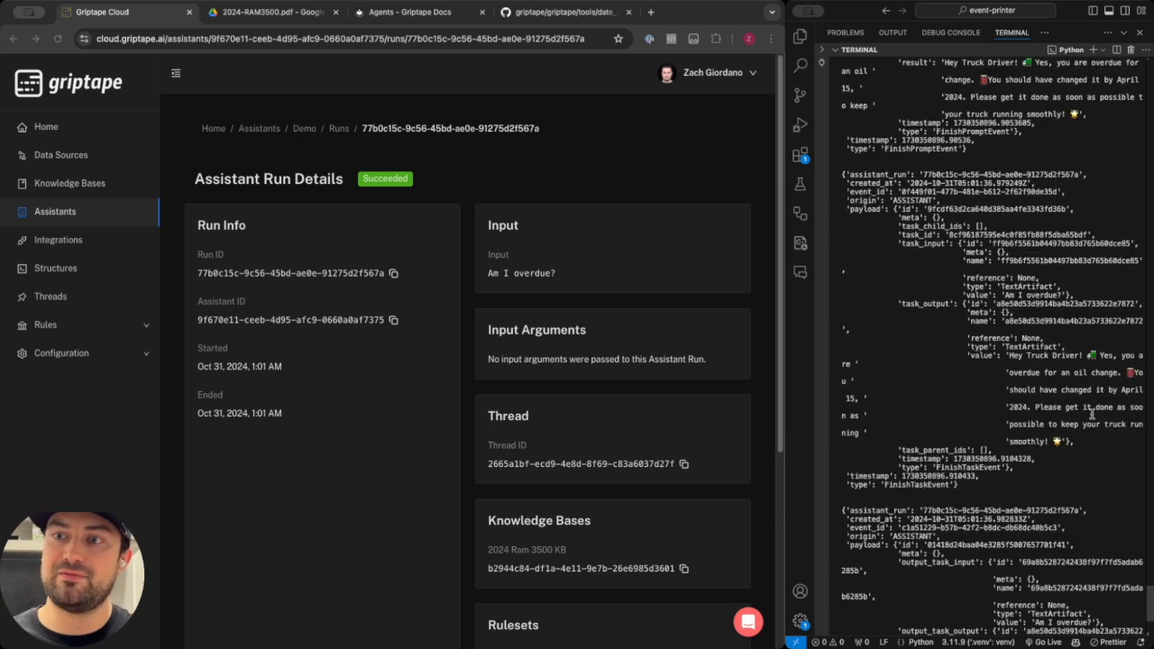
{"action": "left_click_drag", "start_coordinate": [1150, 599], "coordinate": [1142, 134]}
{"action": "double_click", "coordinate": [1102, 263]}
{"action": "double_click", "coordinate": [1107, 269]}
{"action": "scroll", "coordinate": [1079, 232], "scroll_direction": "down", "scroll_amount": 1}
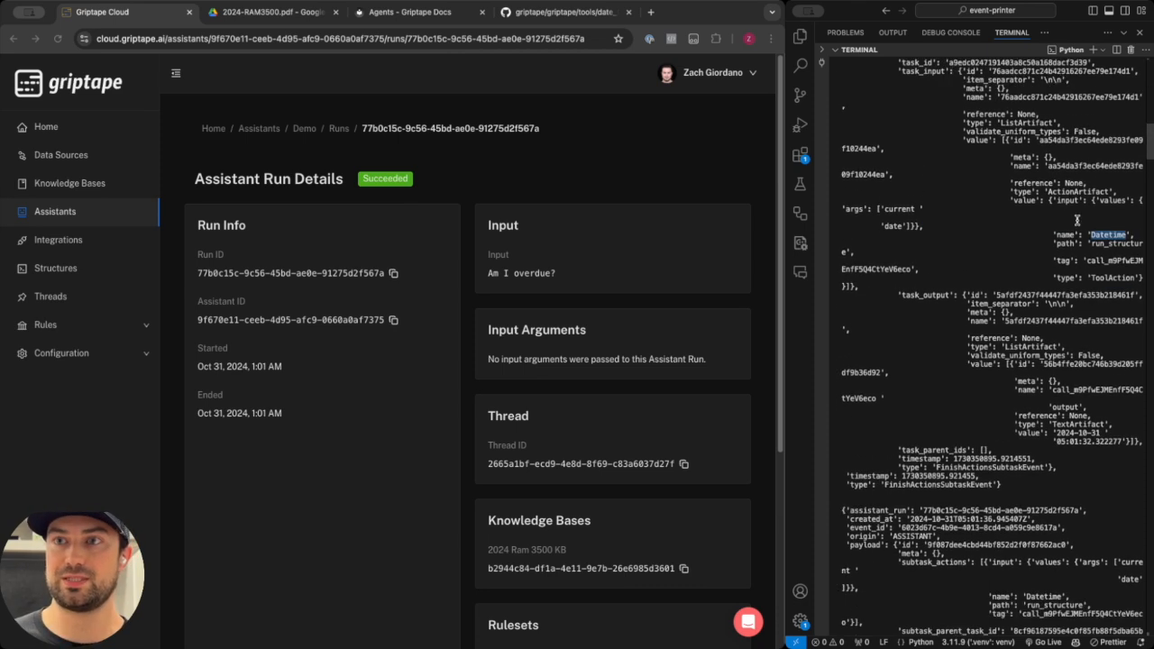
{"action": "double_click", "coordinate": [1098, 244]}
{"action": "double_click", "coordinate": [1110, 235]}
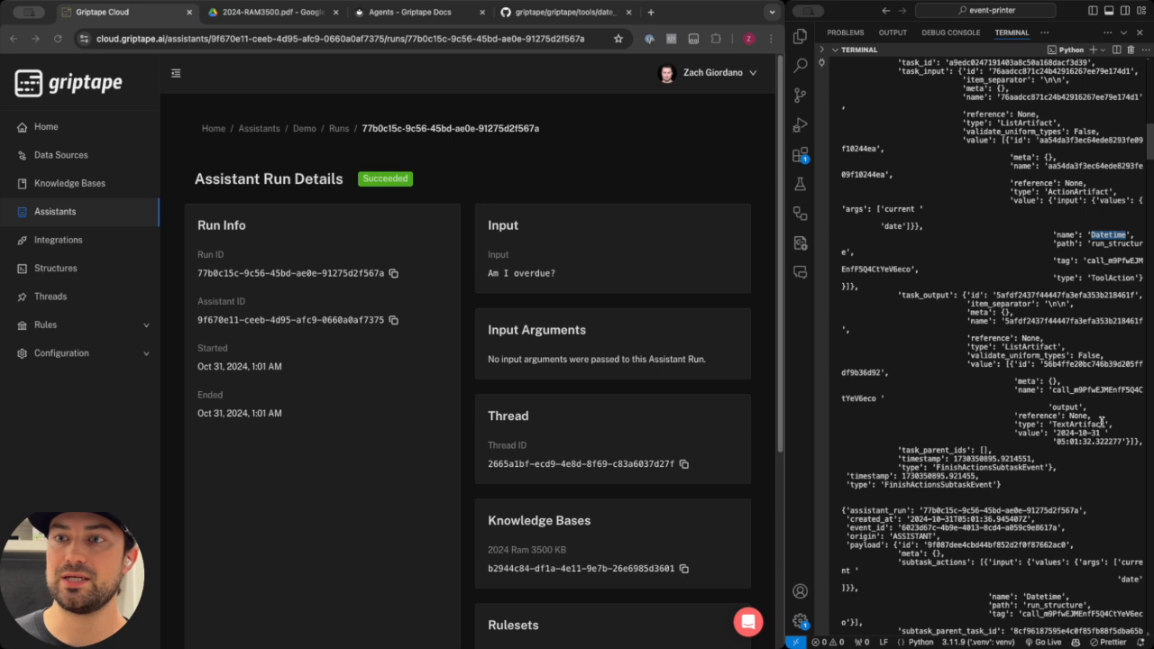
{"action": "left_click_drag", "start_coordinate": [1100, 433], "coordinate": [1057, 434]}
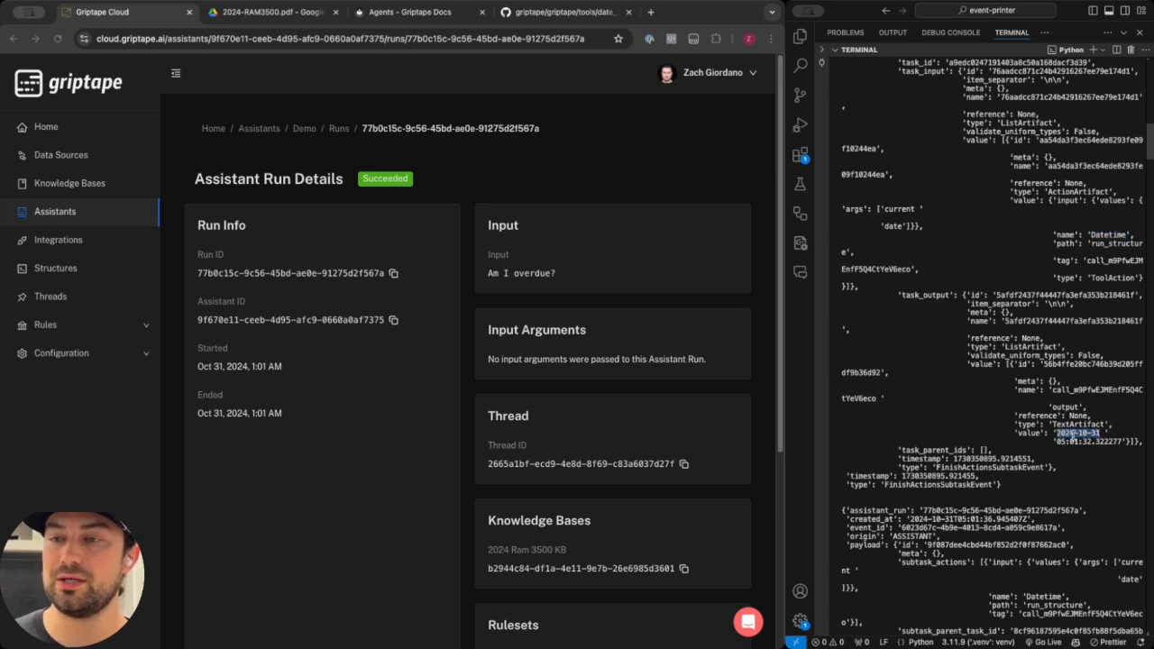
{"action": "left_click", "coordinate": [1104, 386]}
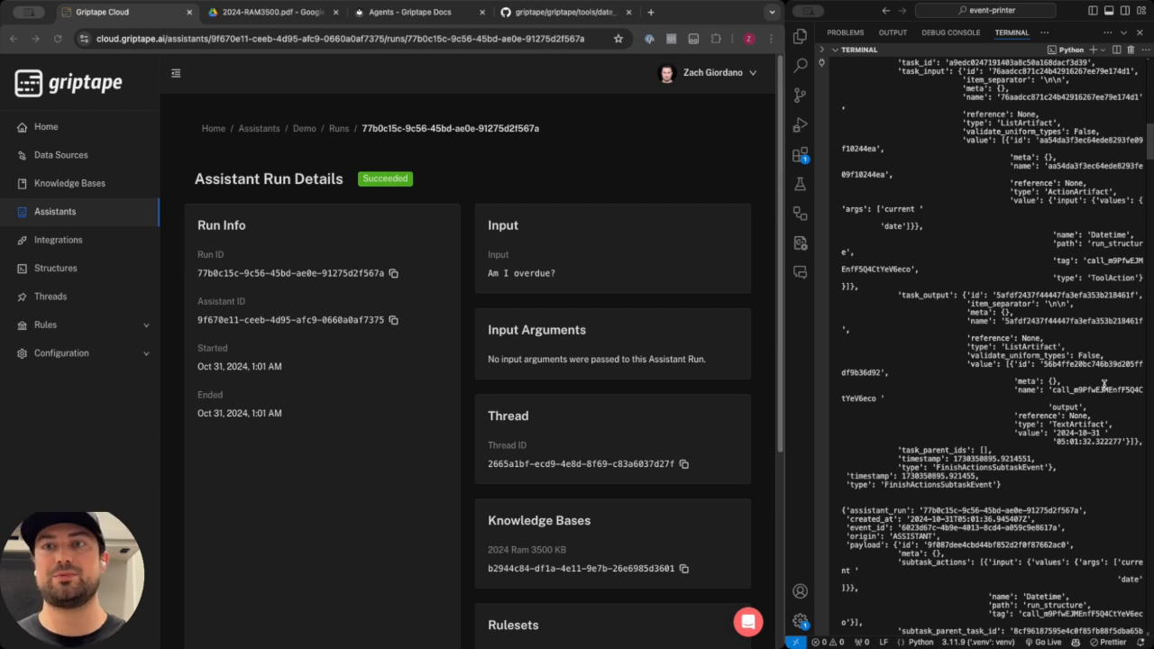
{"action": "scroll", "coordinate": [1092, 388], "scroll_direction": "down", "scroll_amount": 3}
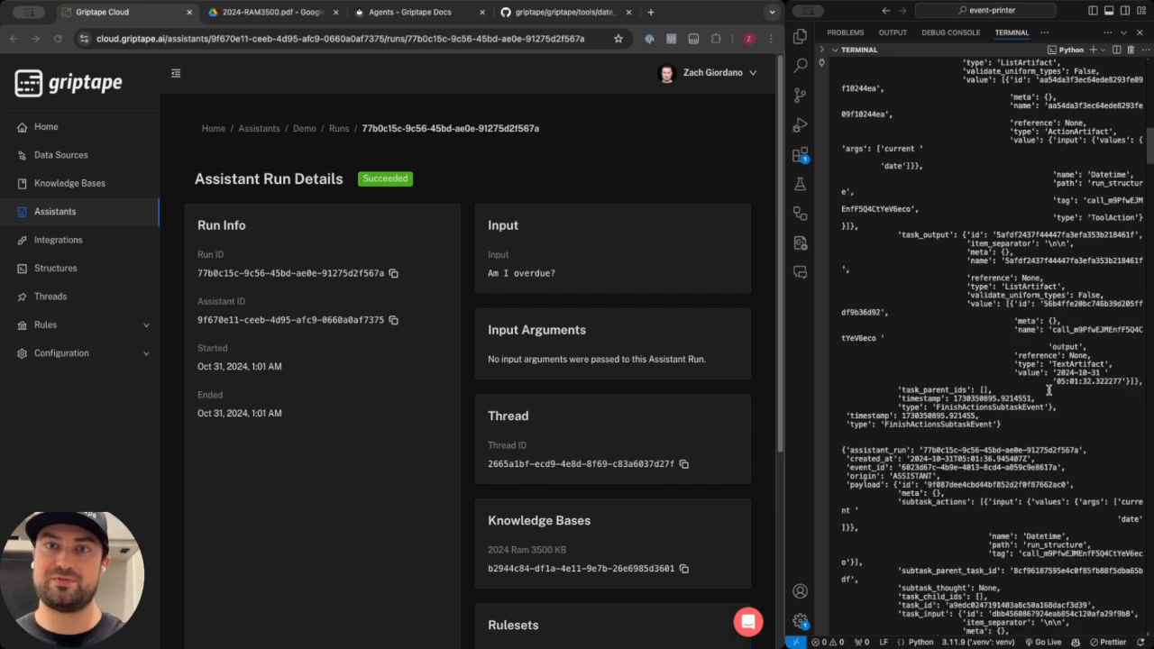
{"action": "scroll", "coordinate": [571, 319], "scroll_direction": "down", "scroll_amount": 5}
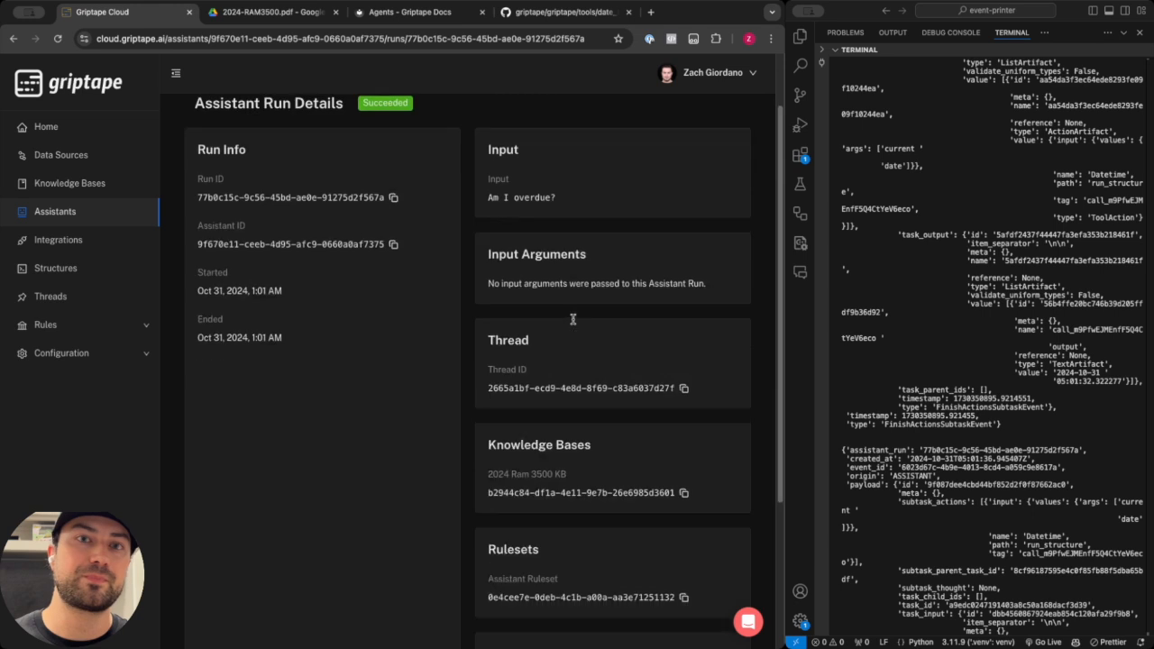
{"action": "scroll", "coordinate": [539, 359], "scroll_direction": "up", "scroll_amount": 5}
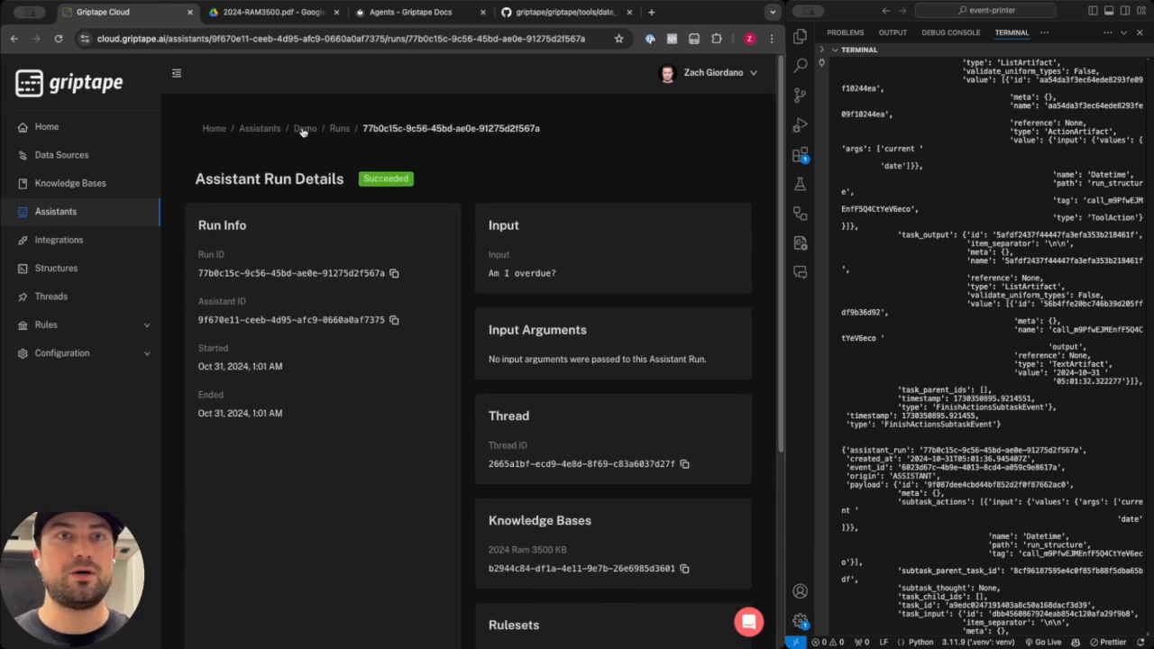
{"action": "left_click", "coordinate": [261, 131]}
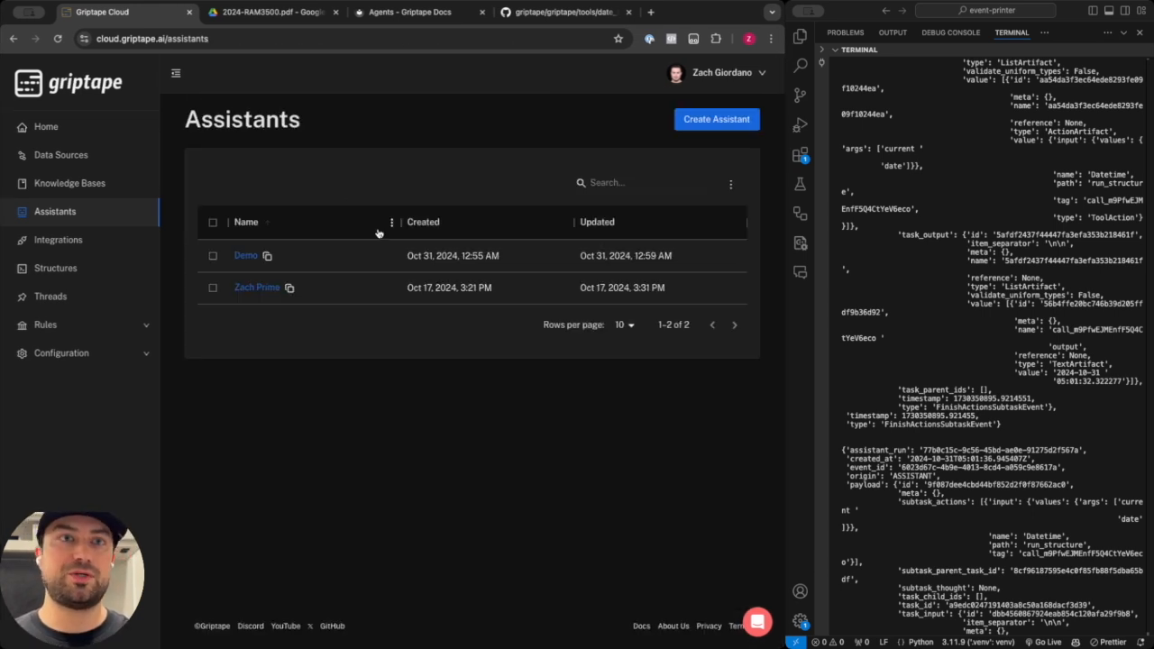